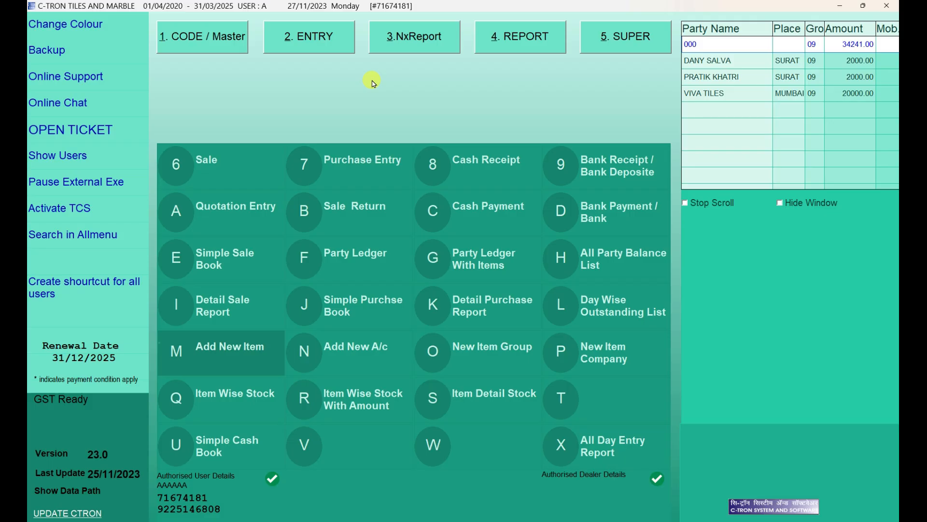
Add item SUPER TILES, size 2X2, box packing 6, accepting 24 sq.feet per box
{"action": "left_click", "coordinate": [241, 357]}
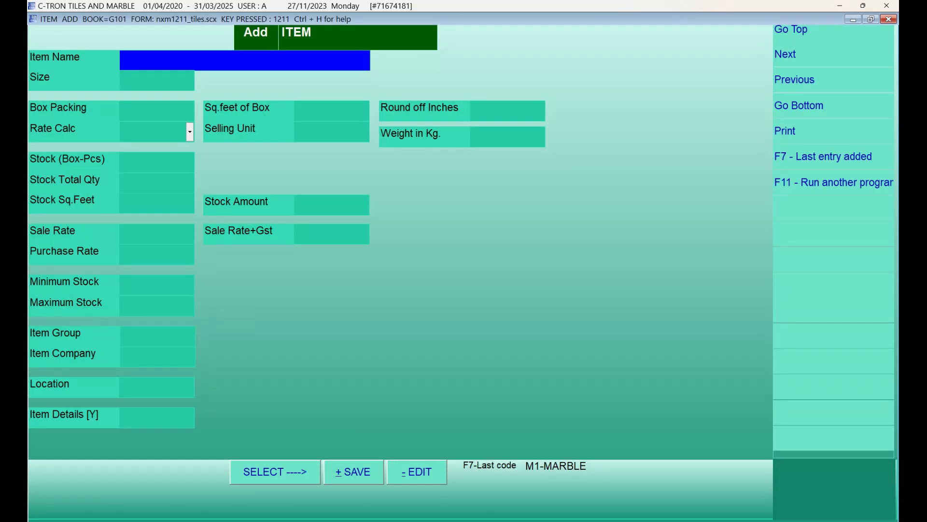
{"action": "type", "text": "SUPER TILES"}
{"action": "key", "text": "Return"}
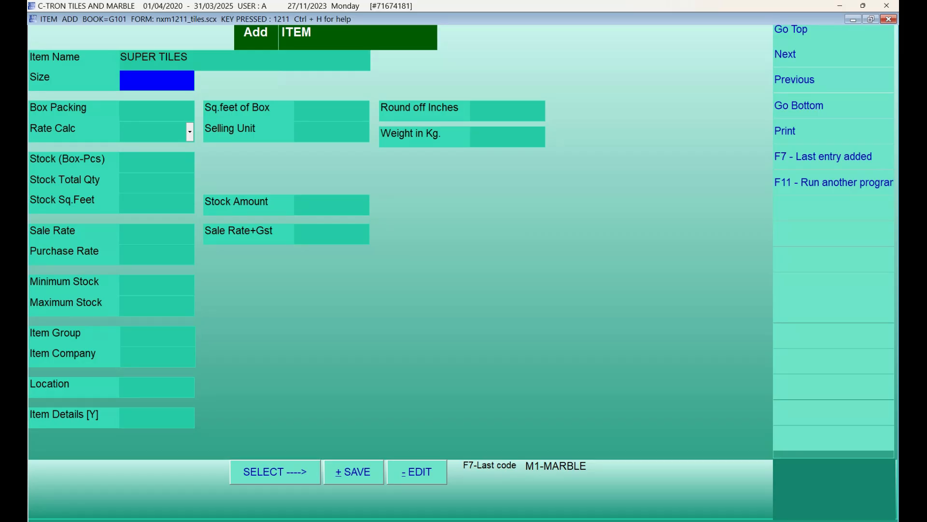
{"action": "type", "text": "2X2"}
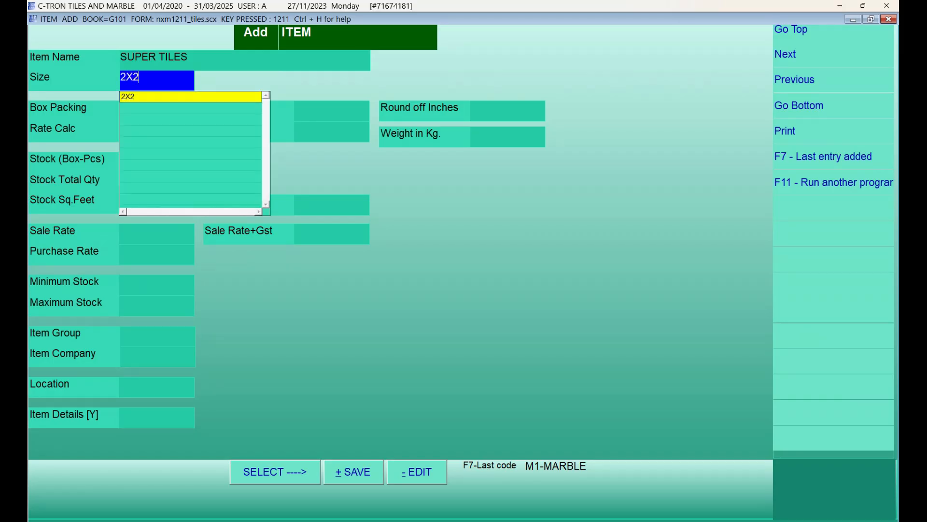
{"action": "key", "text": "Return"}
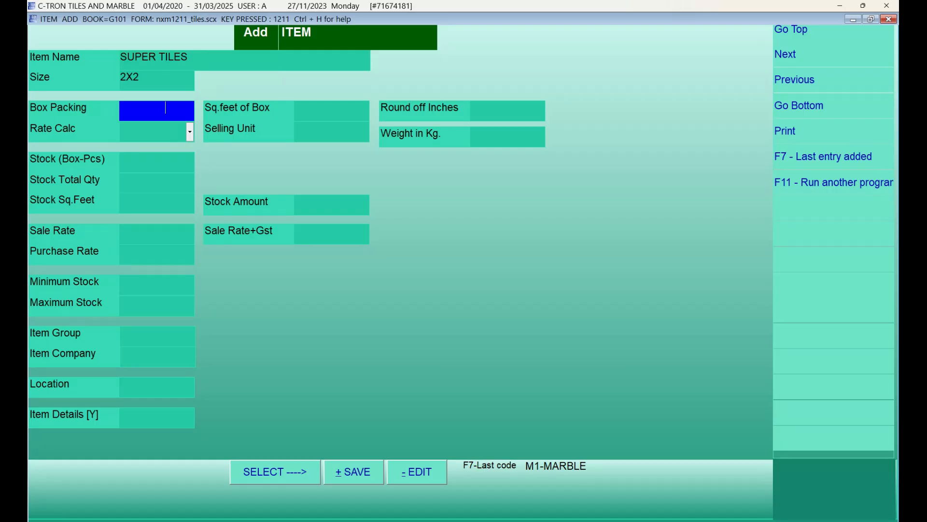
{"action": "type", "text": "6"}
{"action": "key", "text": "Return"}
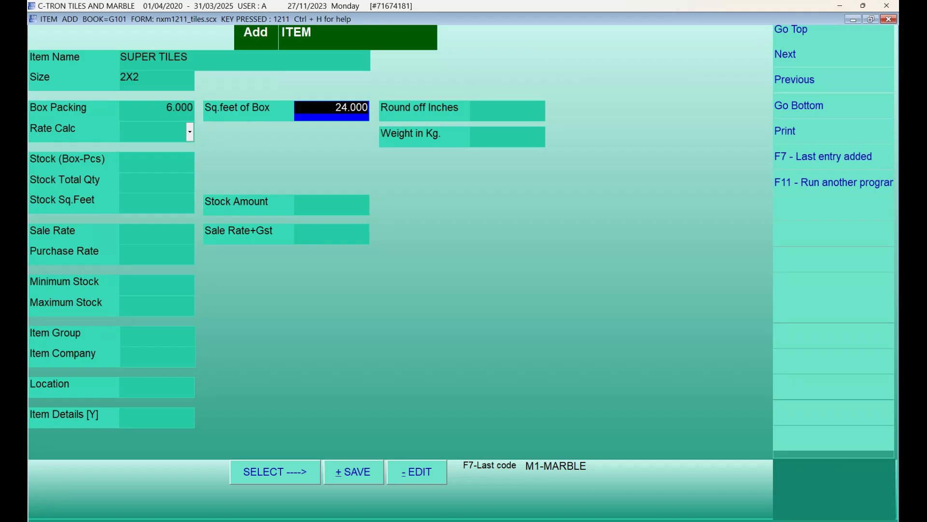
{"action": "key", "text": "Return"}
{"action": "key", "text": "Return"}
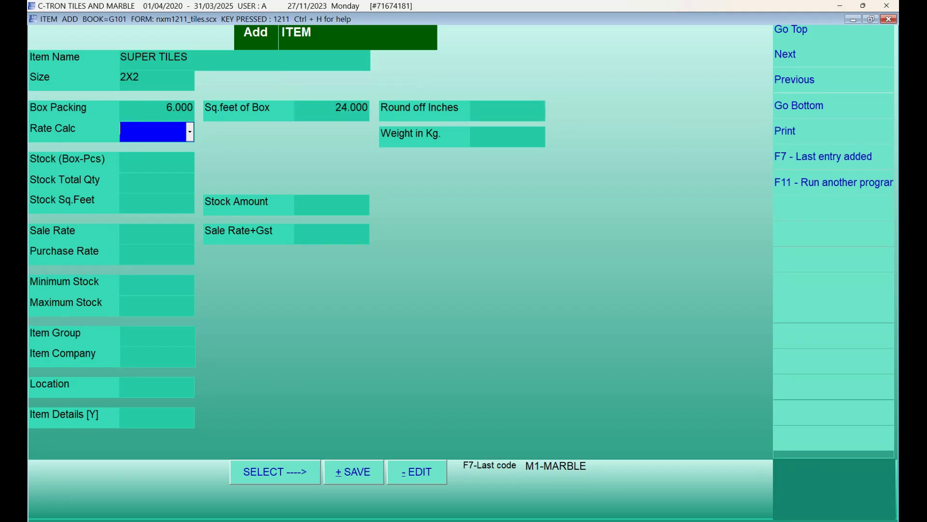
Set the rate calculation to Quantity
{"action": "key", "text": "alt+Down"}
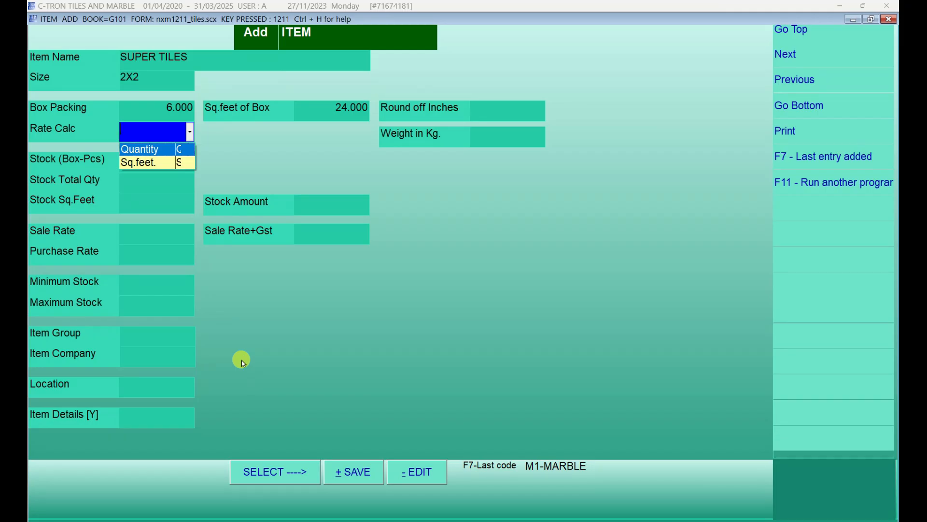
{"action": "key", "text": "Down"}
{"action": "key", "text": "Up"}
{"action": "key", "text": "Return"}
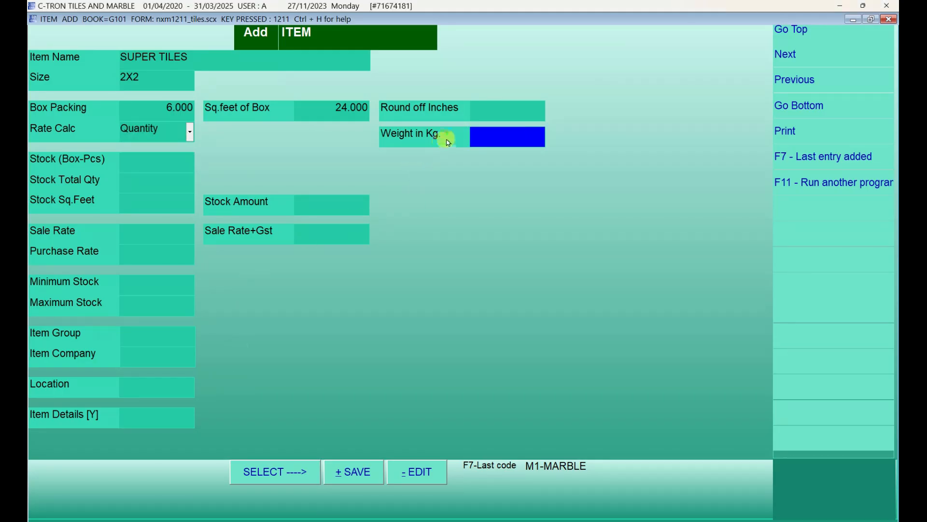
Leave weight blank and enter opening stock 50-2, giving 302 pieces and 1208 sq.feet
{"action": "left_click", "coordinate": [480, 136]}
{"action": "key", "text": "Return"}
{"action": "left_click", "coordinate": [140, 159]}
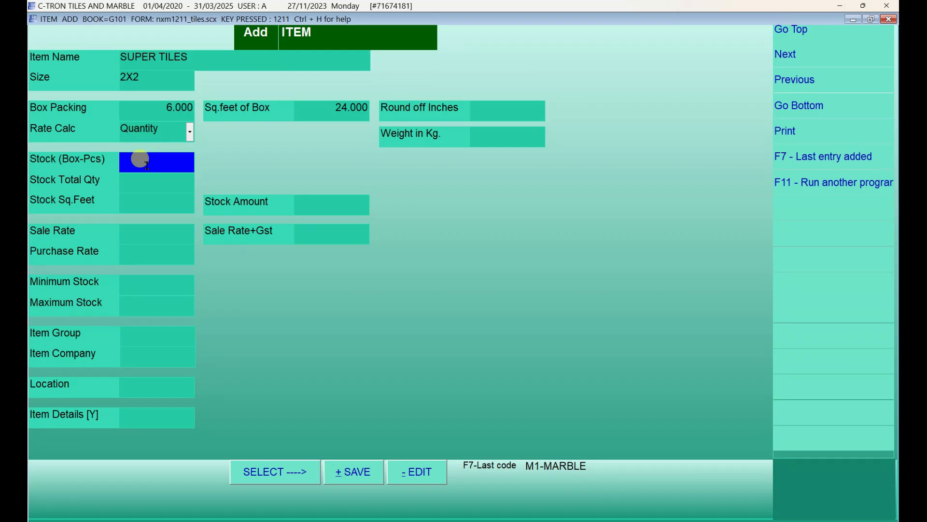
{"action": "type", "text": "50-2"}
{"action": "key", "text": "Return"}
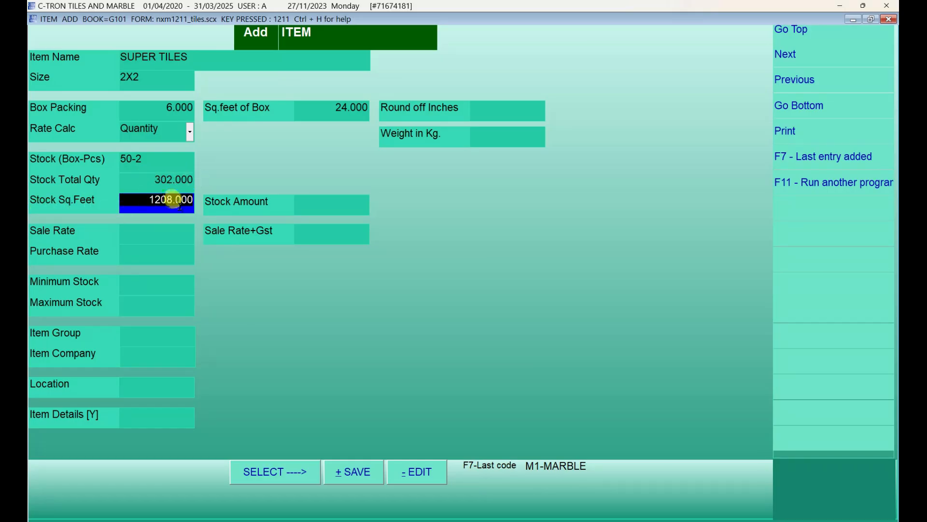
Enter sale rate 200, sale rate with GST 200, and purchase rate 180
{"action": "key", "text": "Return"}
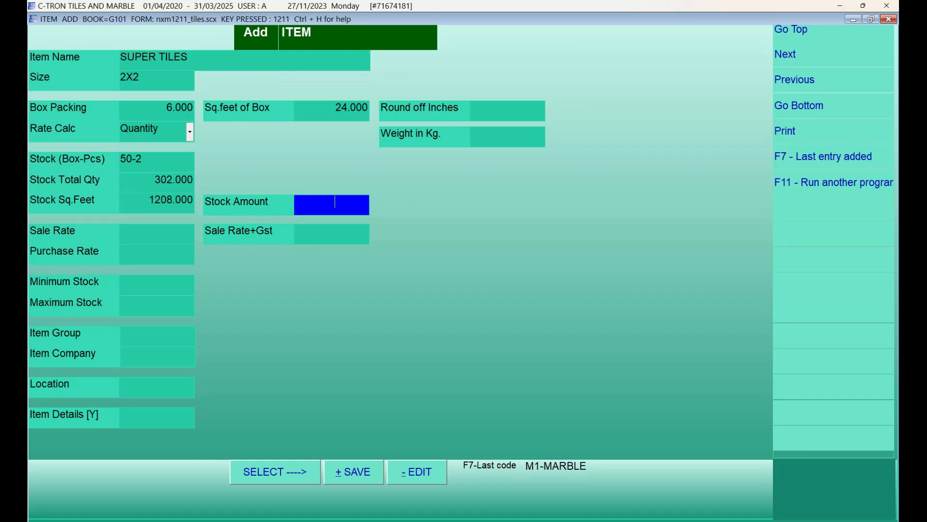
{"action": "key", "text": "Return"}
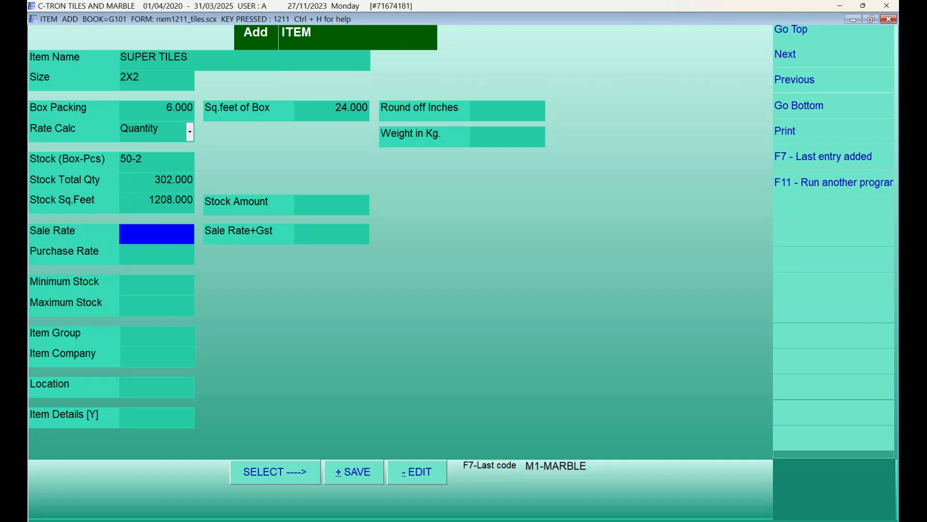
{"action": "type", "text": "200"}
{"action": "key", "text": "Return"}
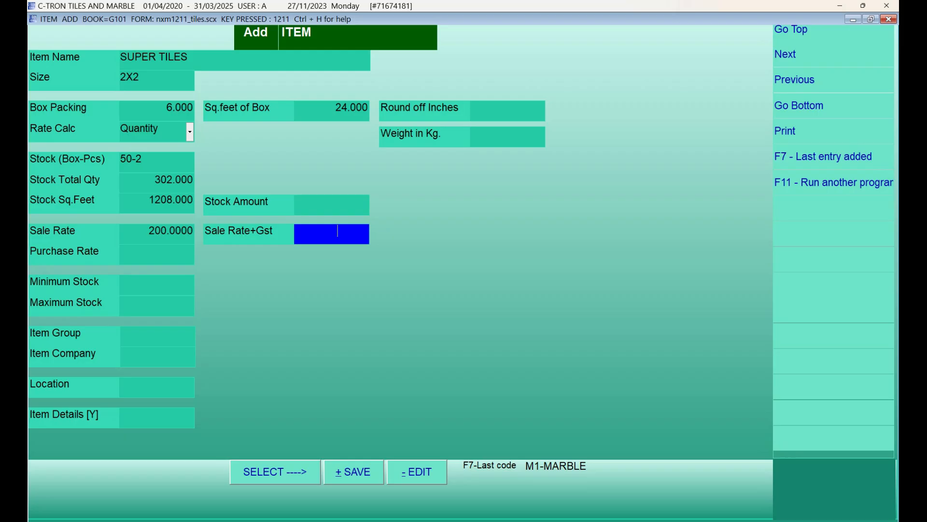
{"action": "type", "text": "200  .0000"}
{"action": "key", "text": "Return"}
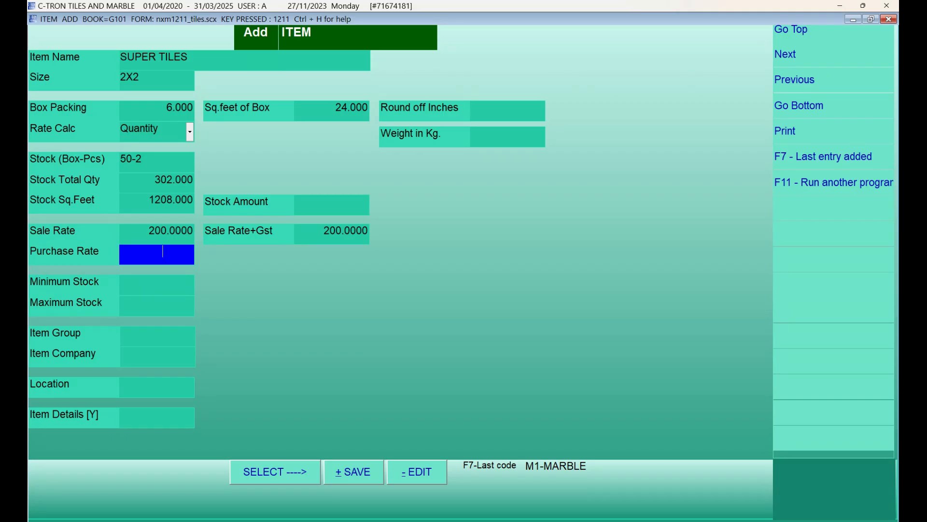
{"action": "type", "text": "180 .0000"}
{"action": "key", "text": "Return"}
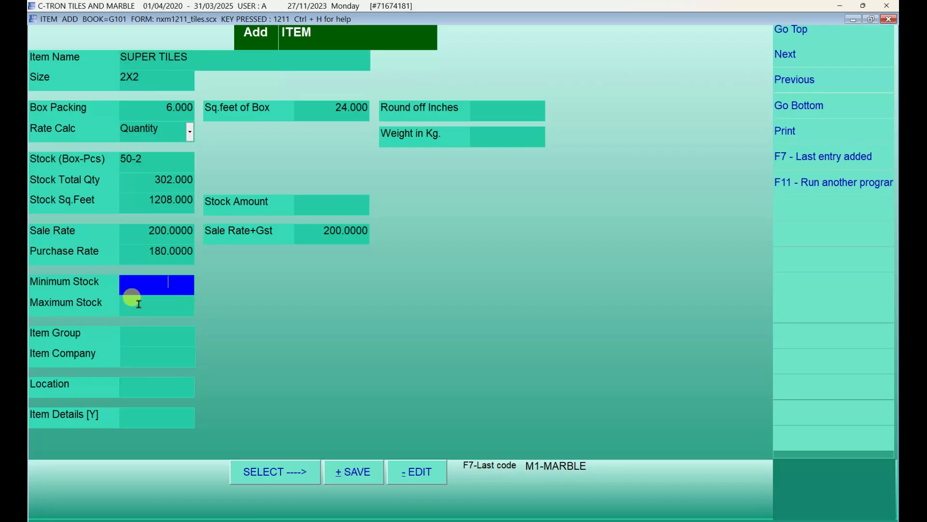
Set minimum stock to 20 and maximum stock to 50
{"action": "type", "text": "20 .000"}
{"action": "key", "text": "Return"}
{"action": "type", "text": "50 .000"}
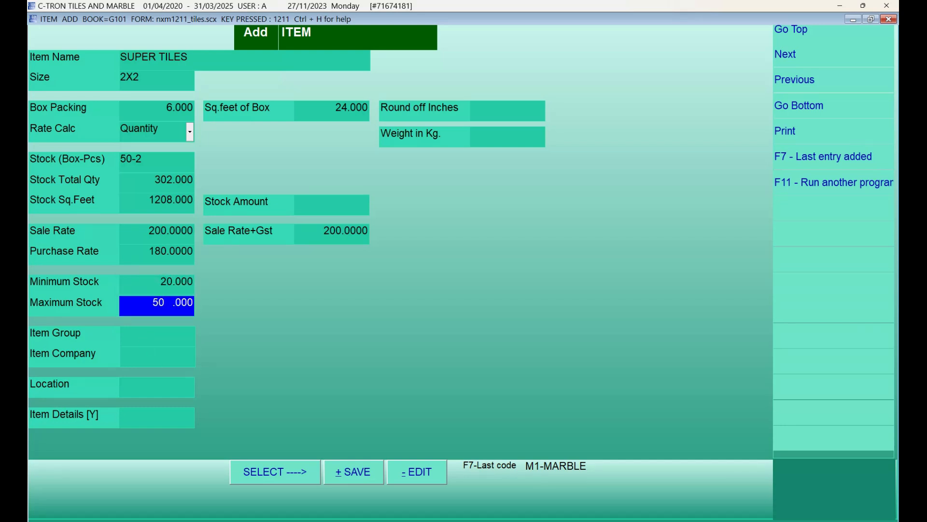
{"action": "key", "text": "Return"}
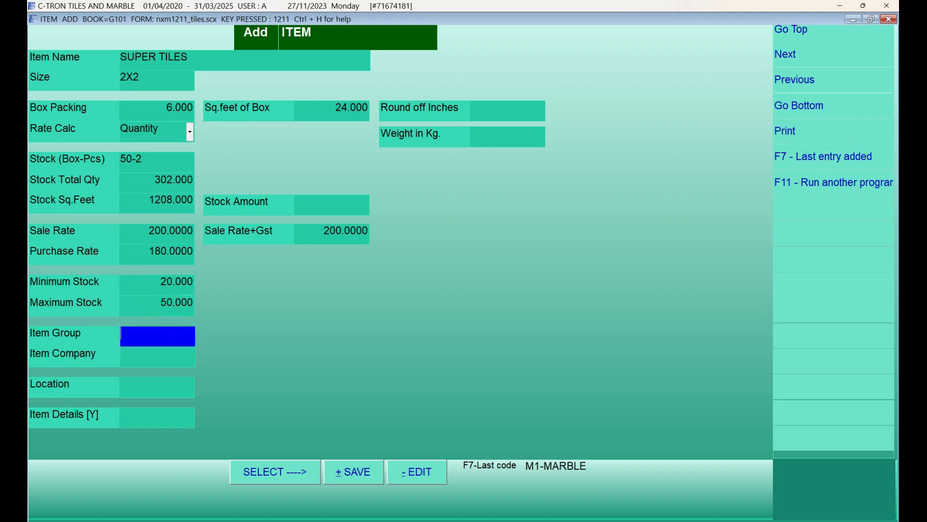
Put SUPER TILES in item group FT1 FLOORING TILES with item company 000
{"action": "key", "text": "Return"}
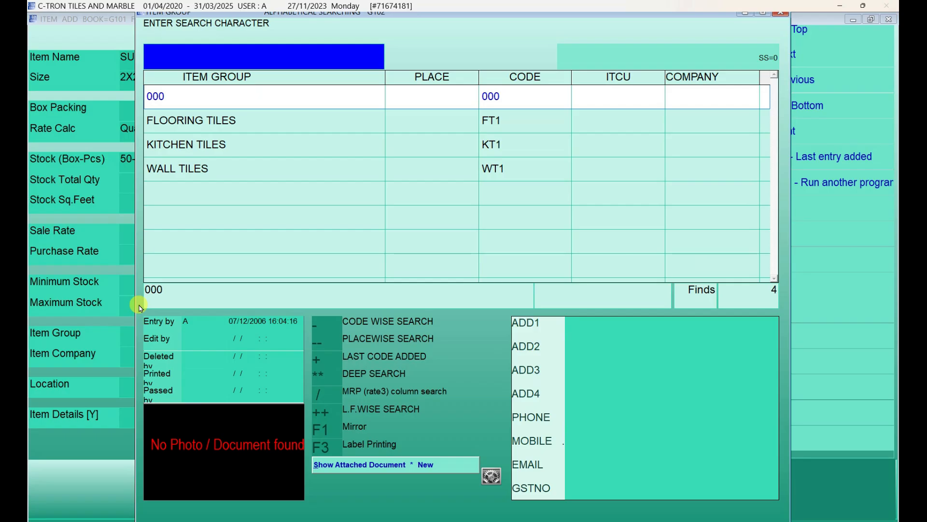
{"action": "key", "text": "Down"}
{"action": "key", "text": "Down"}
{"action": "key", "text": "Down"}
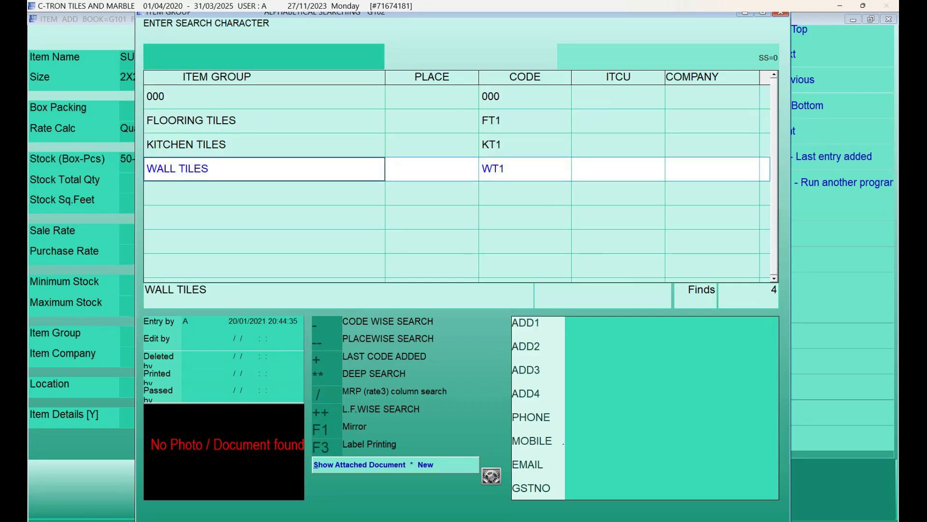
{"action": "key", "text": "Up"}
{"action": "key", "text": "Up"}
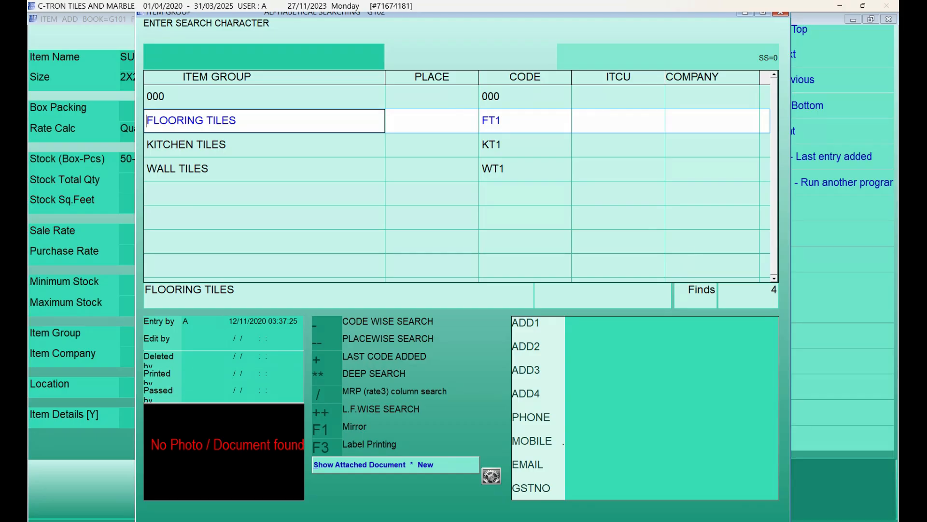
{"action": "key", "text": "Return"}
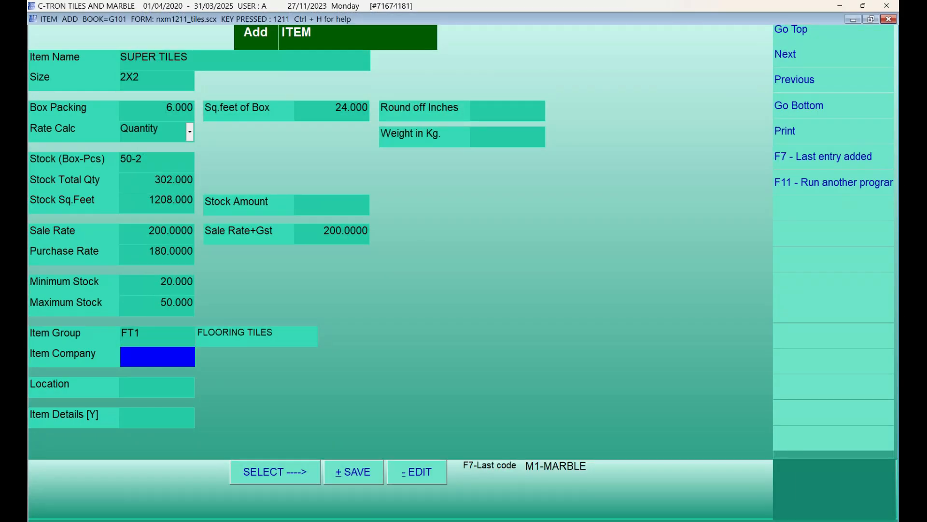
{"action": "key", "text": "Return"}
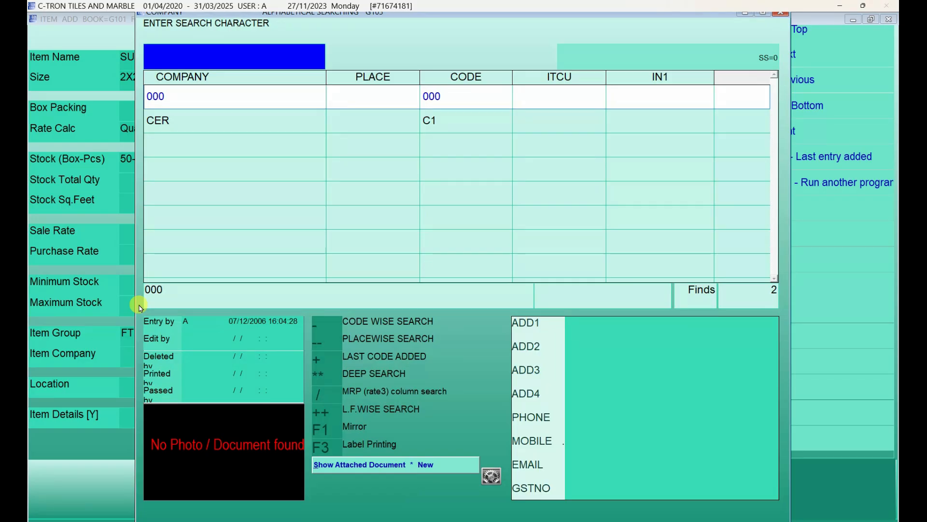
{"action": "key", "text": "Return"}
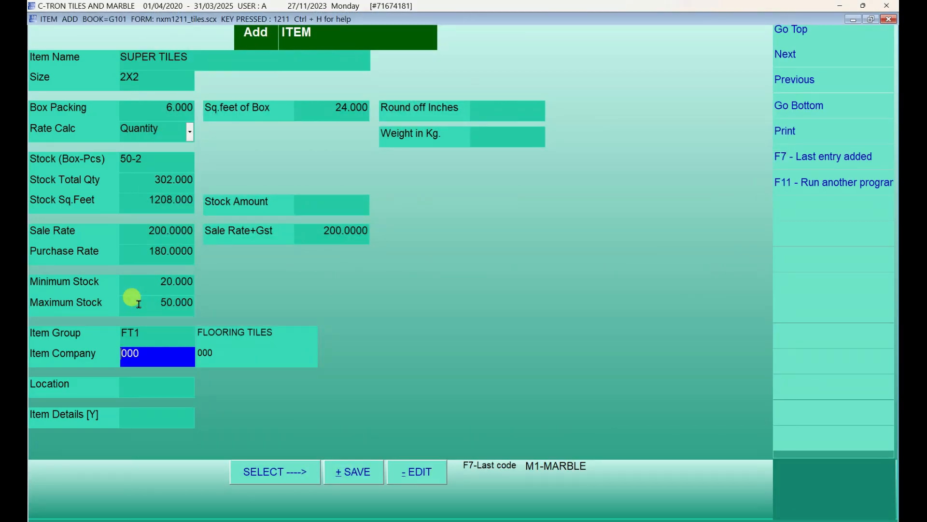
{"action": "key", "text": "Return"}
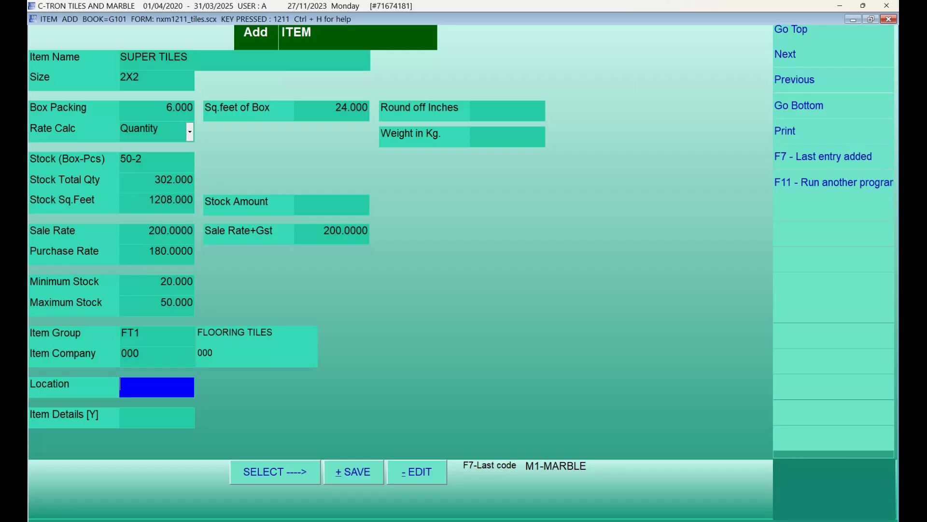
Enter HSN code 1234 with 9% central GST (18% total) and save SUPER TILES
{"action": "key", "text": "Return"}
{"action": "key", "text": "Return"}
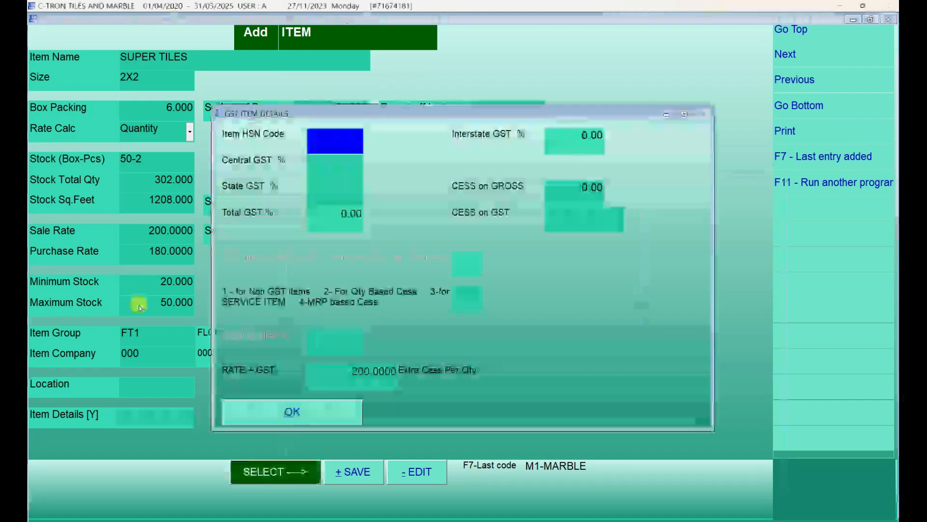
{"action": "type", "text": "1234"}
{"action": "key", "text": "Return"}
{"action": "type", "text": "9"}
{"action": "key", "text": "Return"}
{"action": "key", "text": "Return"}
{"action": "key", "text": "Return"}
{"action": "key", "text": "Return"}
{"action": "key", "text": "Return"}
{"action": "key", "text": "Return"}
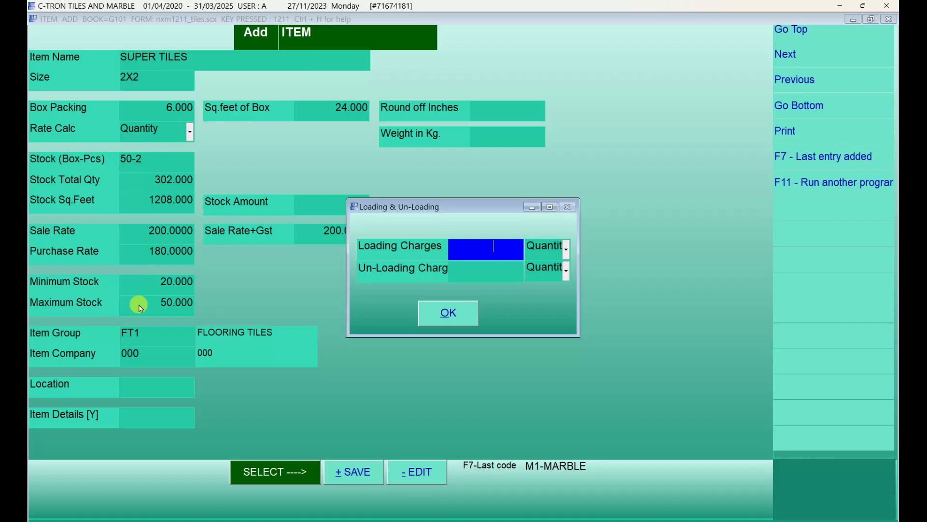
{"action": "key", "text": "Return"}
{"action": "key", "text": "Return"}
{"action": "key", "text": "Return"}
{"action": "key", "text": "Return"}
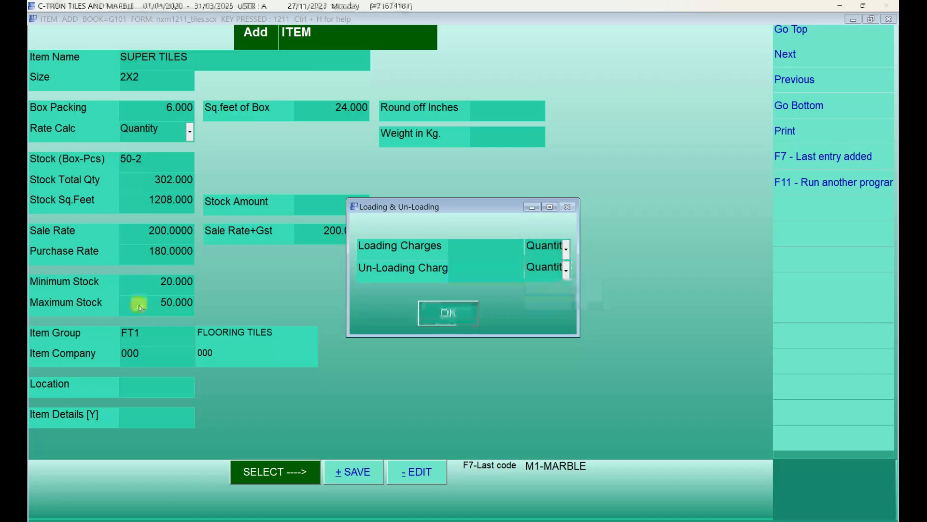
{"action": "key", "text": "Return"}
{"action": "key", "text": "Return"}
{"action": "key", "text": "Return"}
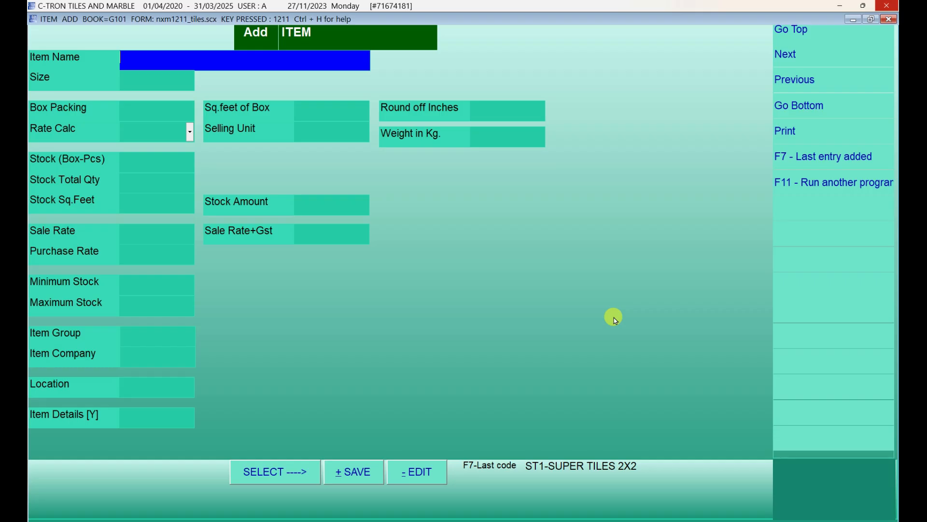
Start new item KADAPPA with no size and a box packing of 1
{"action": "type", "text": "KADAPPA"}
{"action": "key", "text": "Return"}
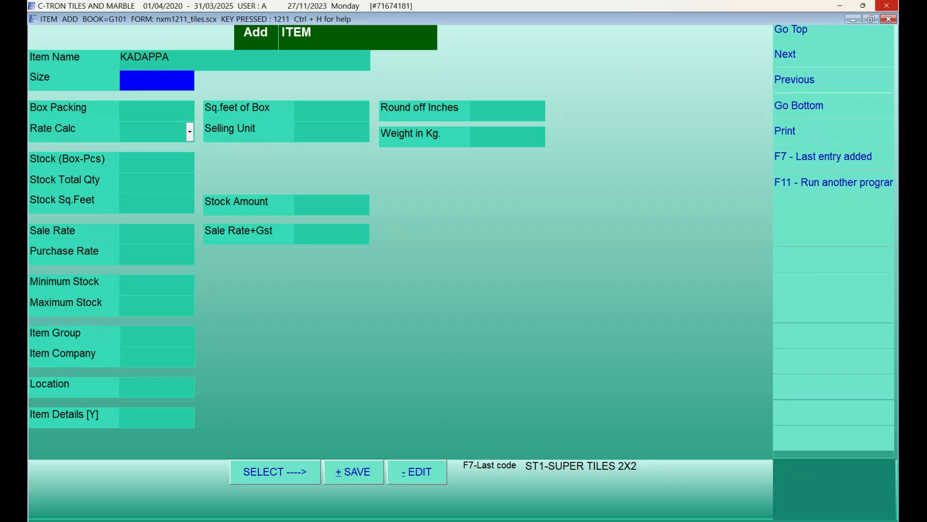
{"action": "key", "text": "Return"}
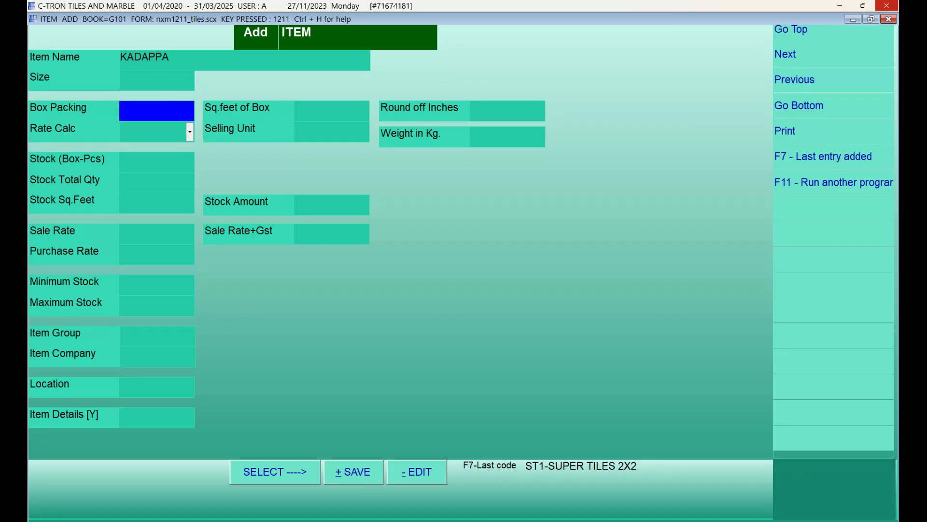
{"action": "type", "text": "1"}
{"action": "key", "text": "Return"}
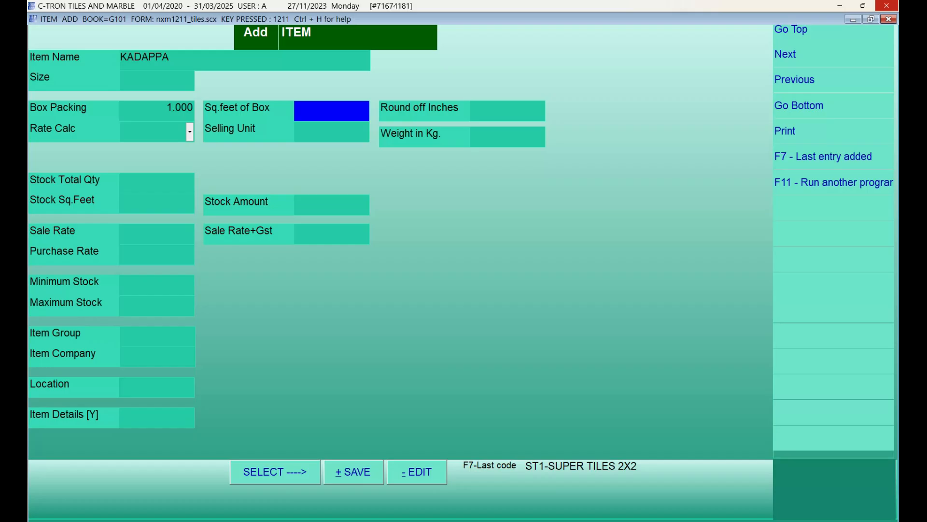
{"action": "key", "text": "Return"}
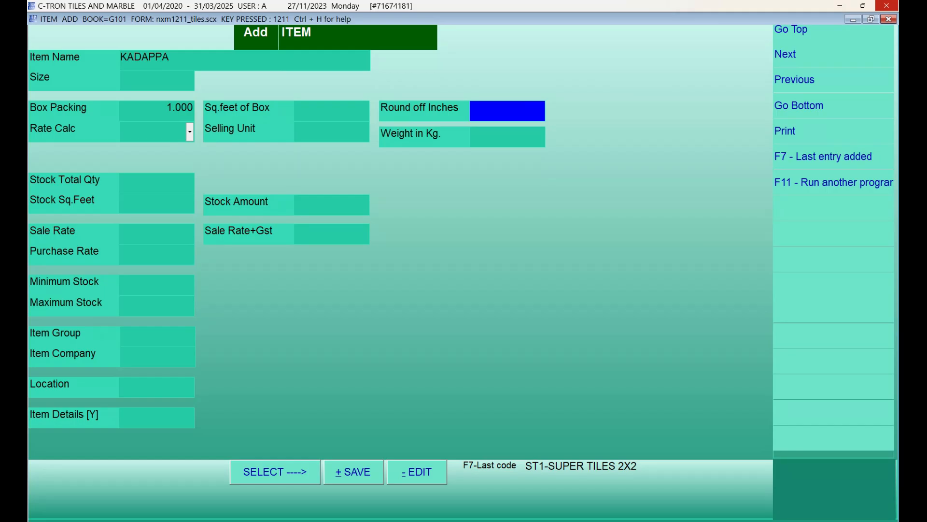
Set a 6-inch round-off, Sq.feet rate calculation, and SQ FT as selling unit
{"action": "type", "text": "6"}
{"action": "key", "text": "Return"}
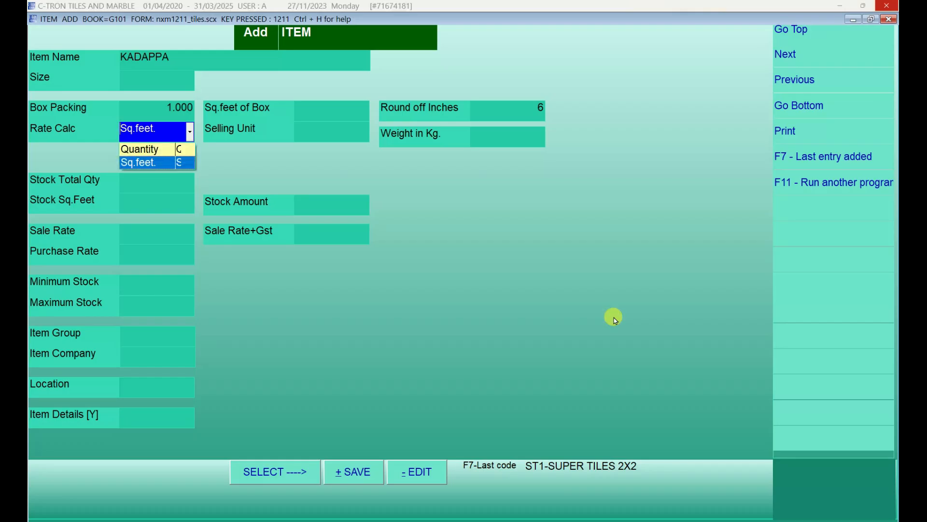
{"action": "key", "text": "Return"}
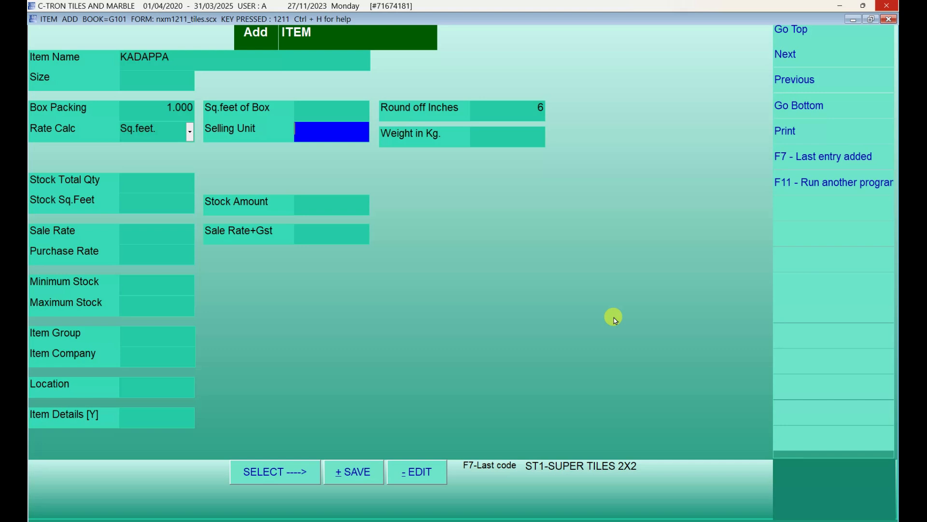
{"action": "type", "text": "SQ. FT"}
Enter KADAPPA's 1000 sq.feet opening stock and sale rate 80
{"action": "key", "text": "Return"}
{"action": "key", "text": "Return"}
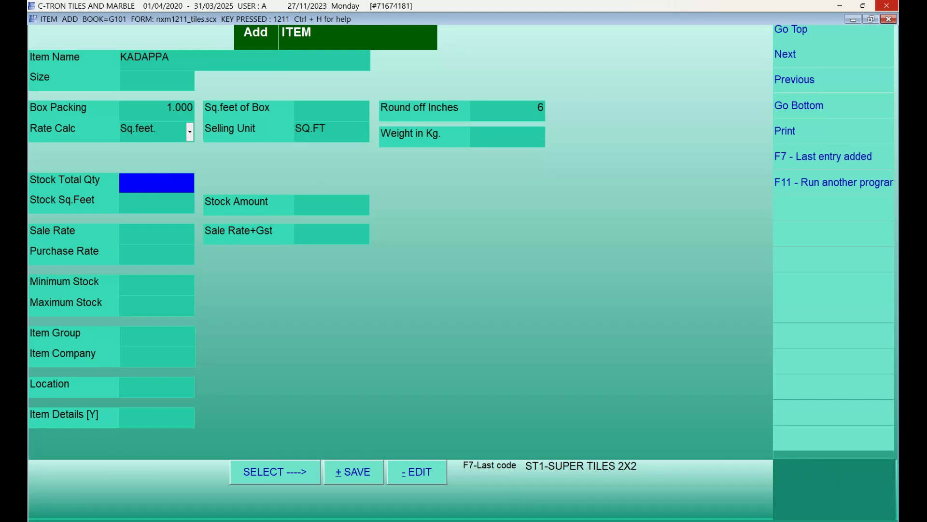
{"action": "key", "text": "Return"}
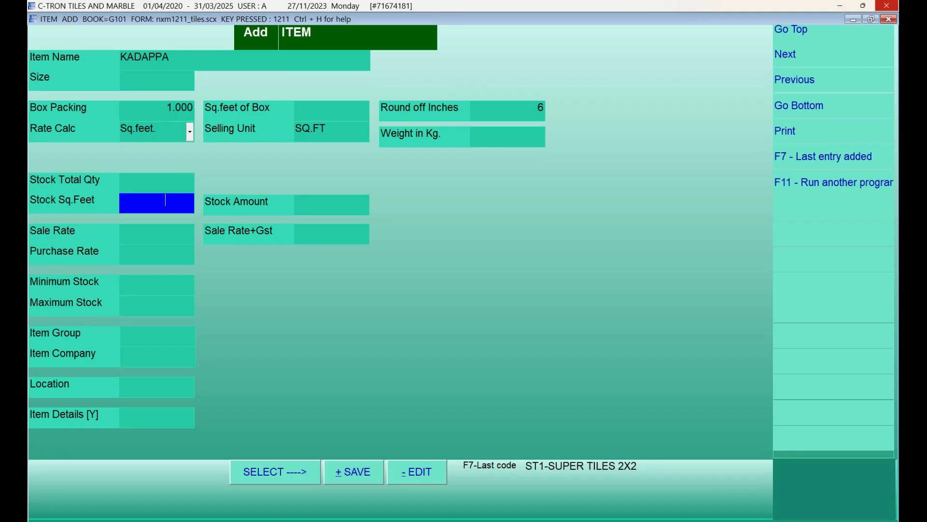
{"action": "type", "text": "1000"}
{"action": "key", "text": "Return"}
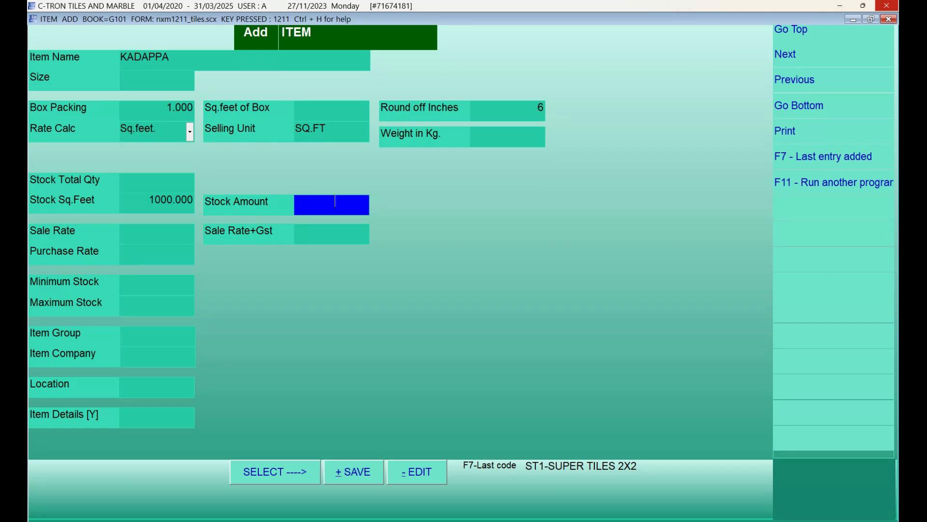
{"action": "key", "text": "Return"}
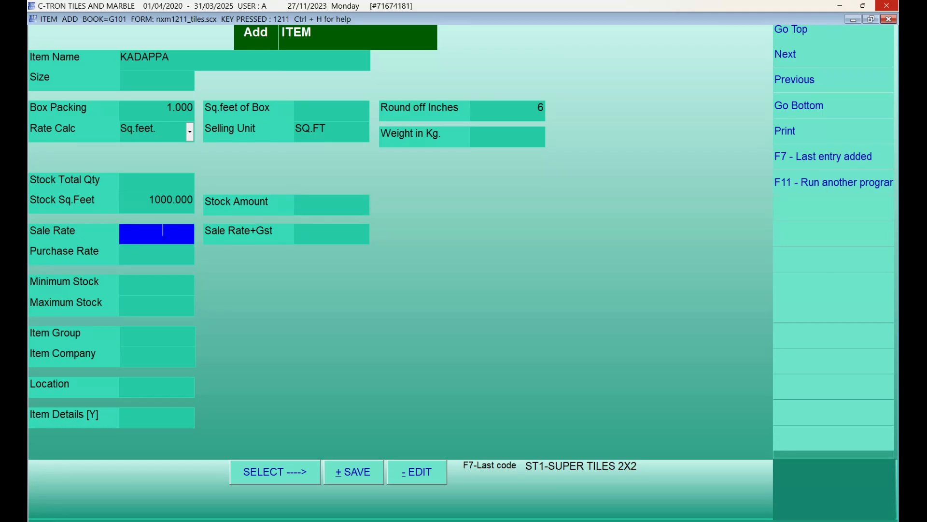
{"action": "type", "text": "80"}
{"action": "key", "text": "Return"}
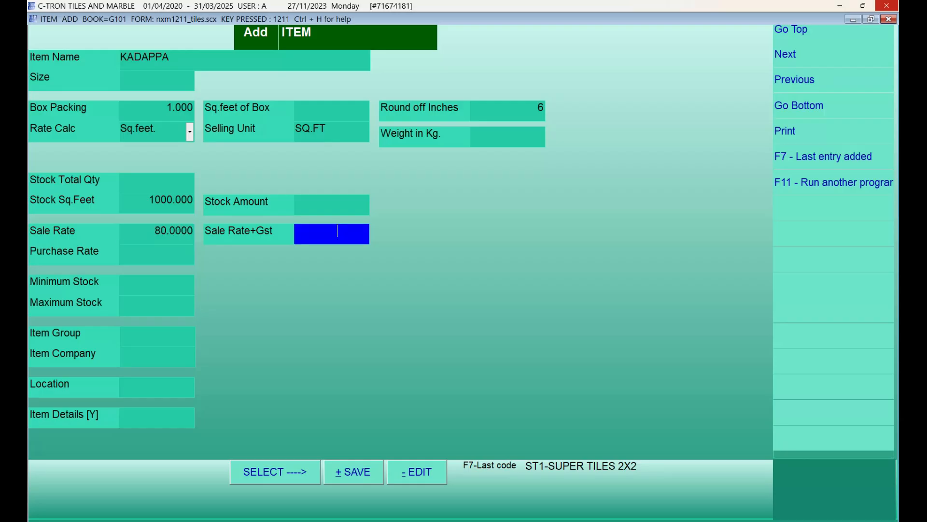
{"action": "key", "text": "Return"}
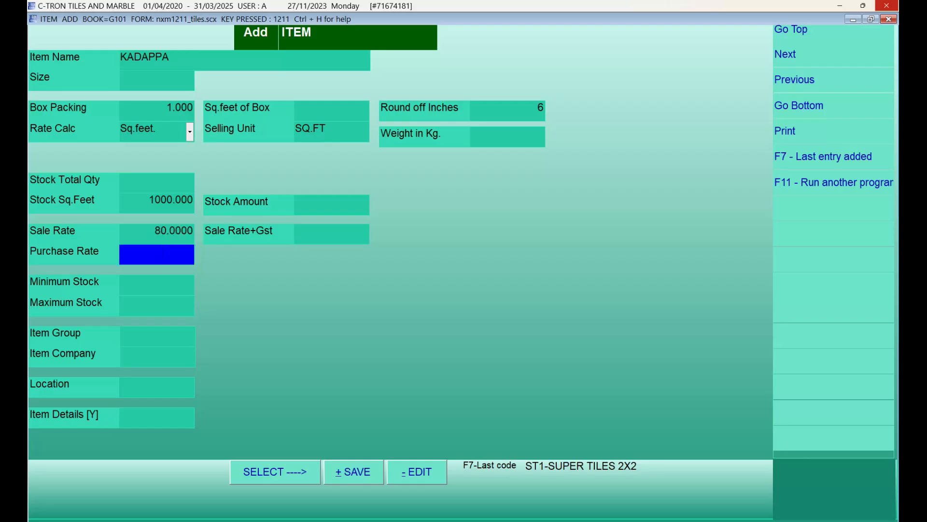
Leave minimum and maximum stock empty and keep the default 000 item group
{"action": "left_click", "coordinate": [169, 282]}
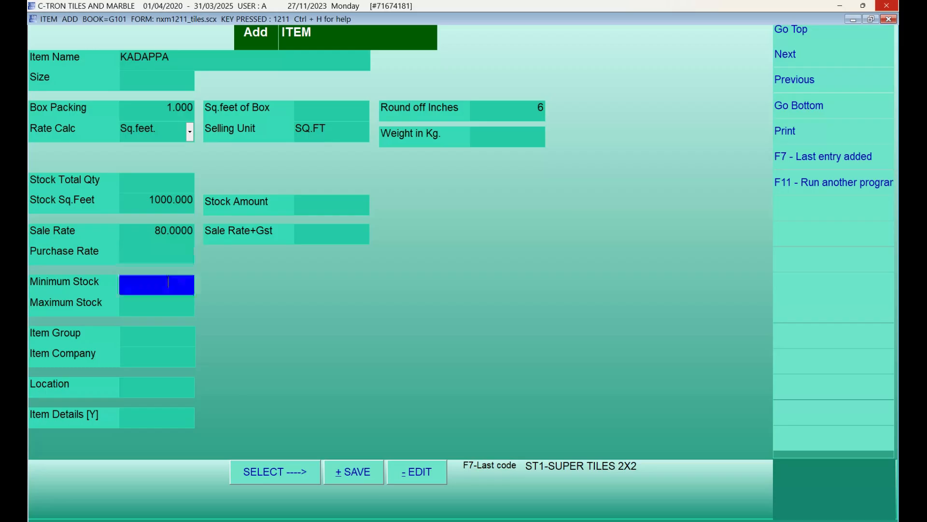
{"action": "key", "text": "Return"}
{"action": "key", "text": "Return"}
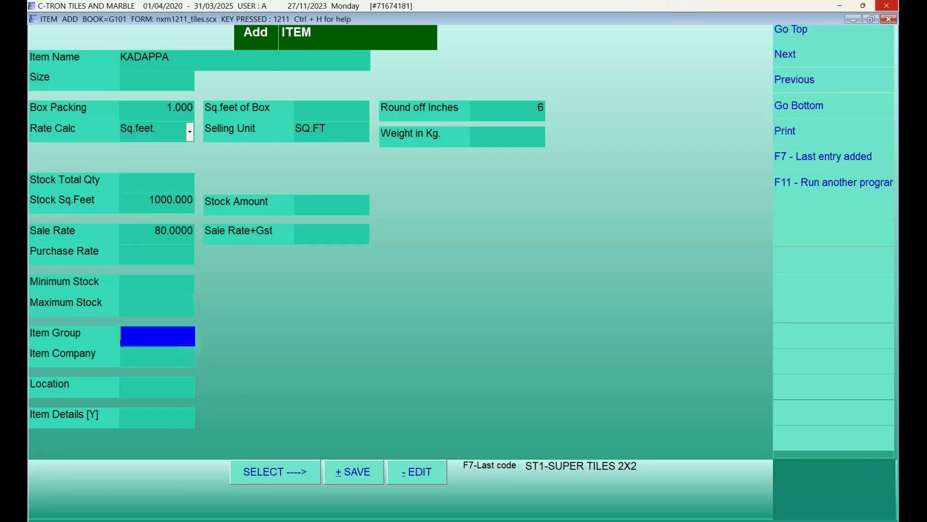
{"action": "key", "text": "Return"}
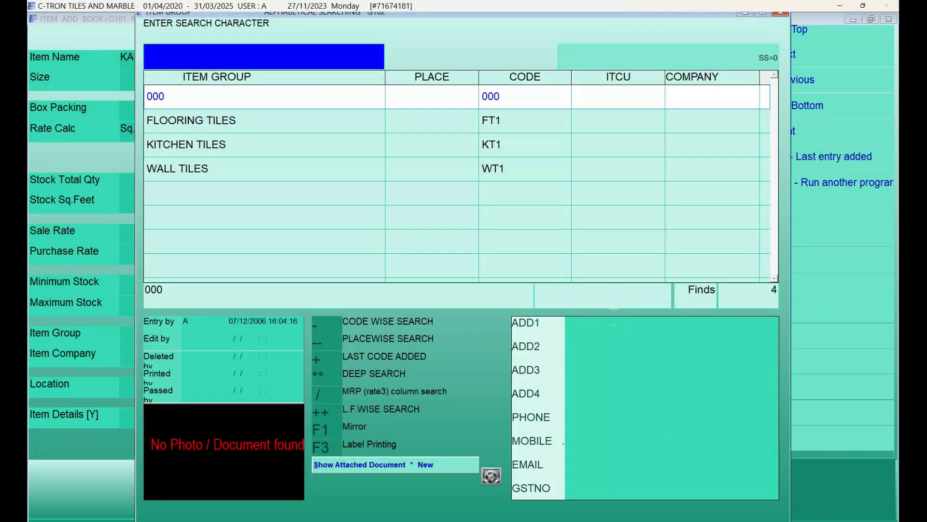
{"action": "key", "text": "Return"}
{"action": "key", "text": "Return"}
{"action": "key", "text": "Return"}
{"action": "key", "text": "Return"}
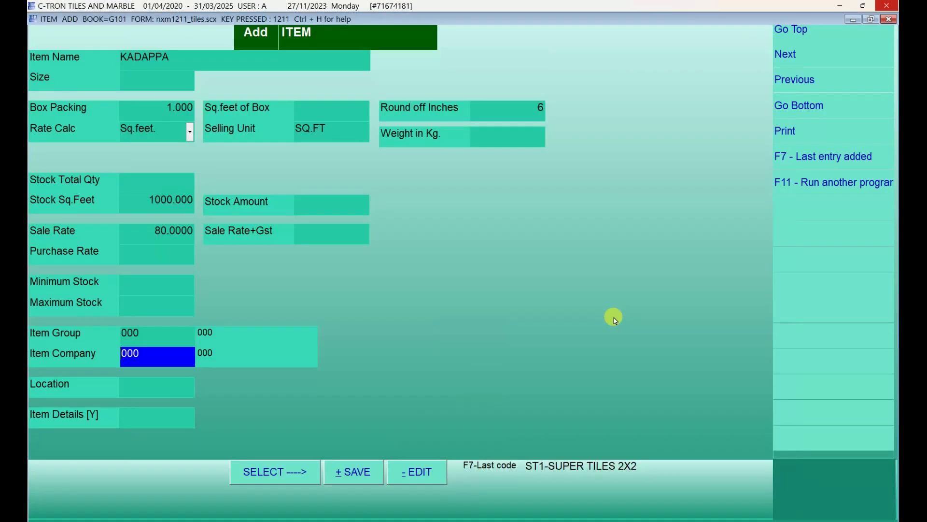
{"action": "key", "text": "Return"}
{"action": "key", "text": "Return"}
{"action": "key", "text": "Return"}
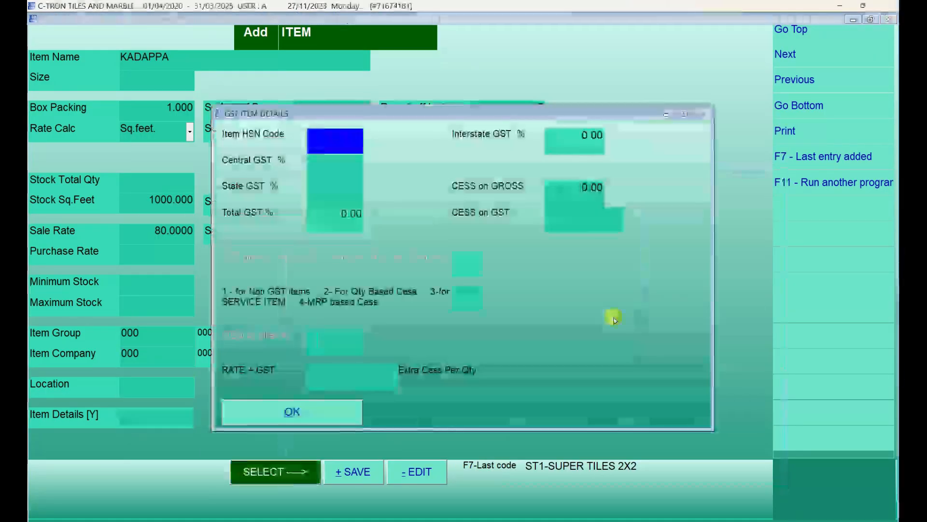
Set HSN code 3214 with 9% central GST and save the KADAPPA item
{"action": "type", "text": "3214"}
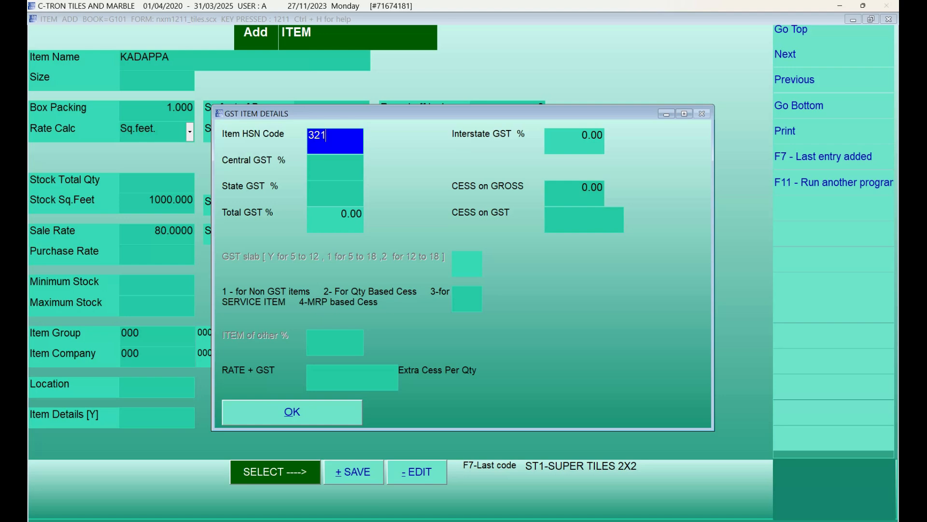
{"action": "key", "text": "Return"}
{"action": "type", "text": "9"}
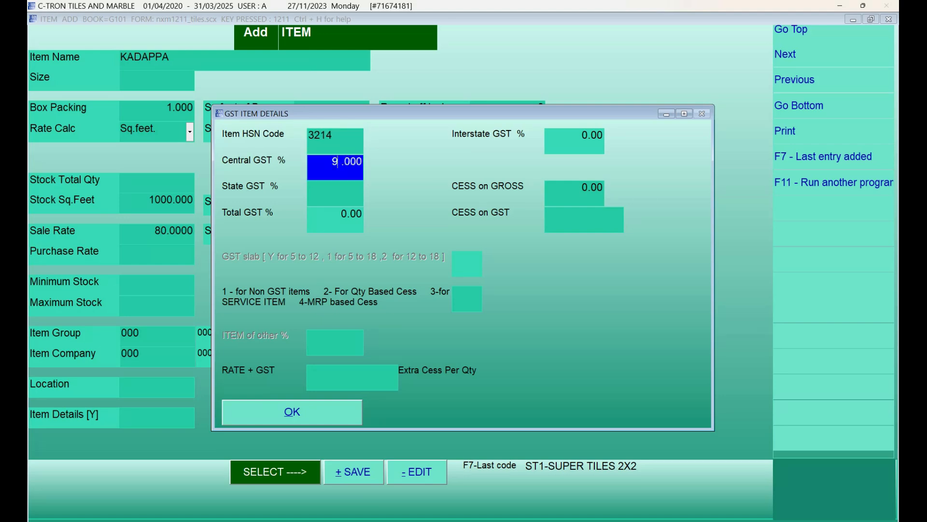
{"action": "key", "text": "Return"}
{"action": "key", "text": "Return"}
{"action": "key", "text": "Return"}
{"action": "key", "text": "Return"}
{"action": "key", "text": "Return"}
{"action": "key", "text": "Return"}
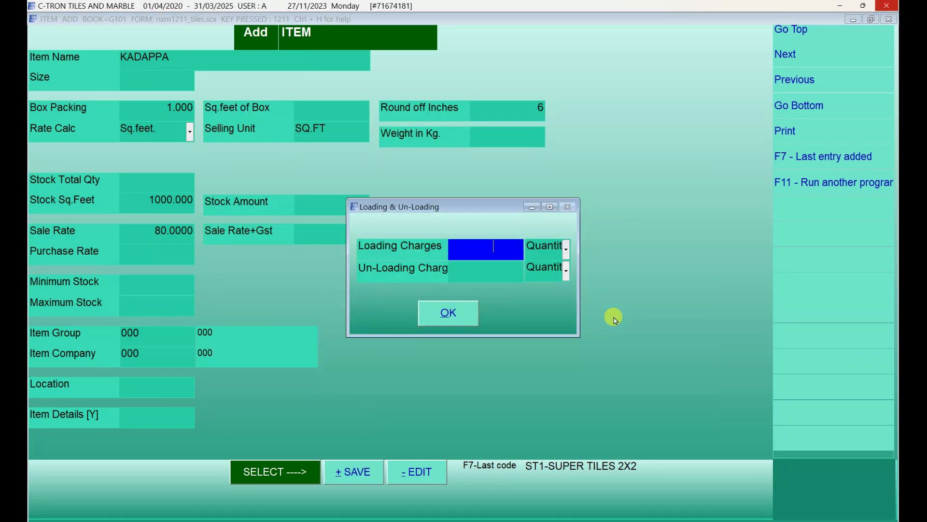
{"action": "key", "text": "Return"}
{"action": "key", "text": "Return"}
{"action": "key", "text": "Return"}
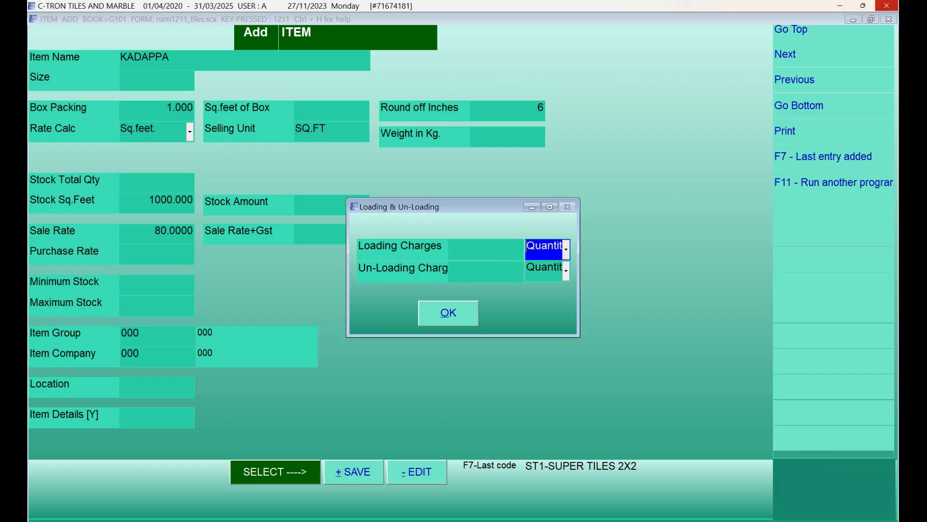
{"action": "key", "text": "alt+Down"}
{"action": "key", "text": "Return"}
{"action": "key", "text": "Return"}
{"action": "key", "text": "Return"}
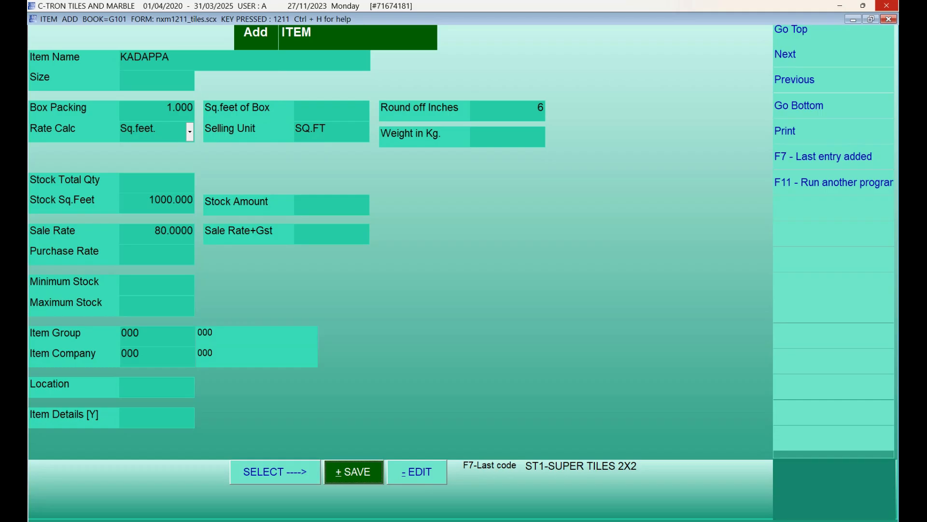
{"action": "key", "text": "Return"}
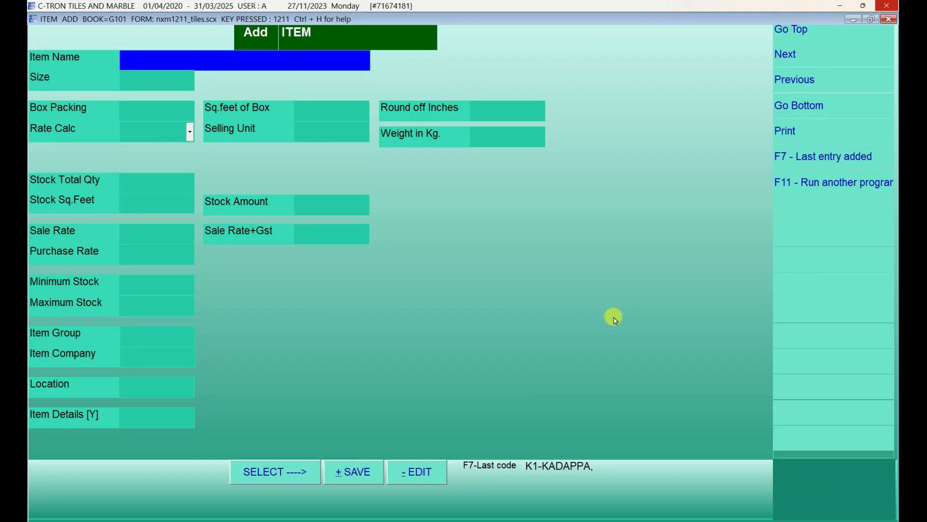
Start item GREEN MARBLEE with box packing 1, 3-inch round-off and Sq.feet rate calculation
{"action": "type", "text": "GREEN"}
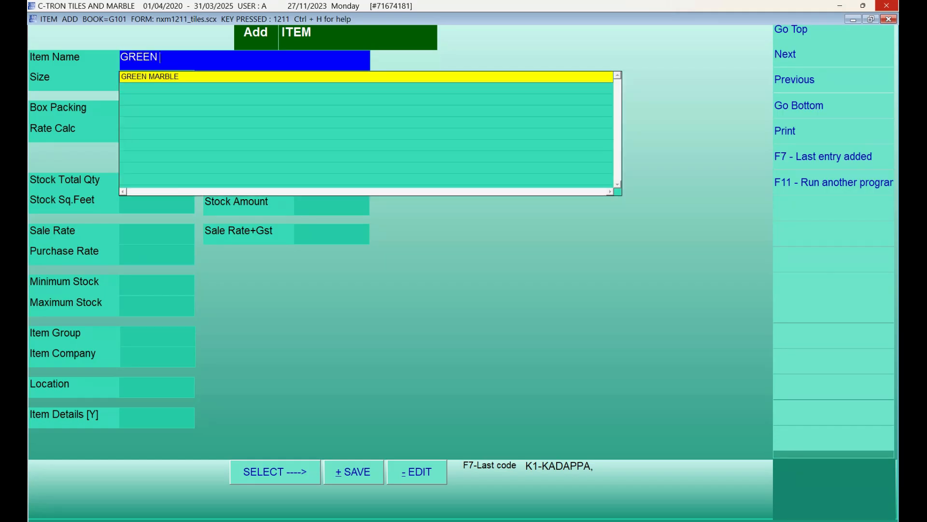
{"action": "type", "text": " MARBLEE"}
{"action": "key", "text": "Return"}
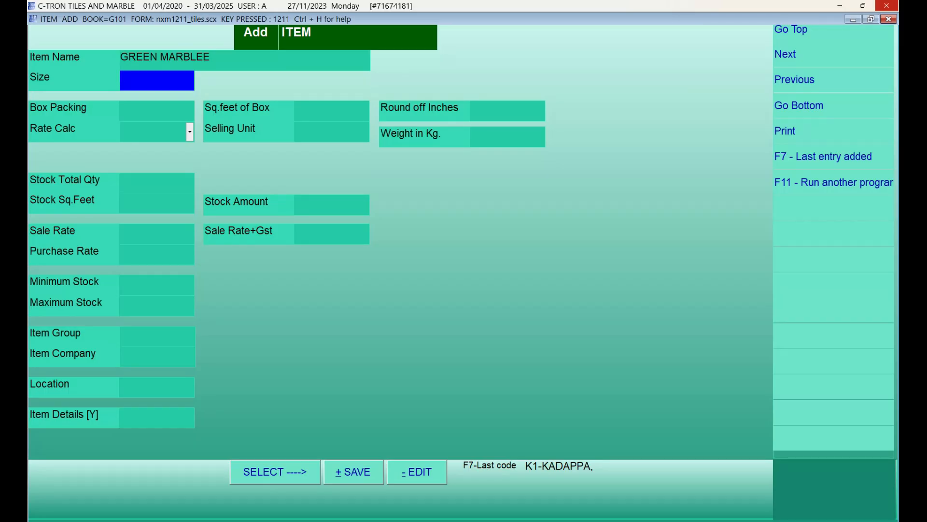
{"action": "key", "text": "Return"}
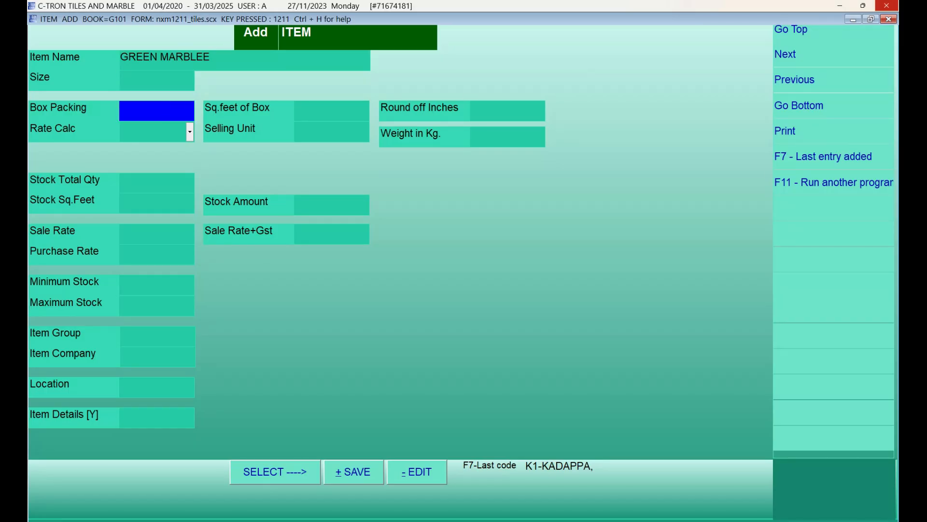
{"action": "type", "text": "1"}
{"action": "key", "text": "Return"}
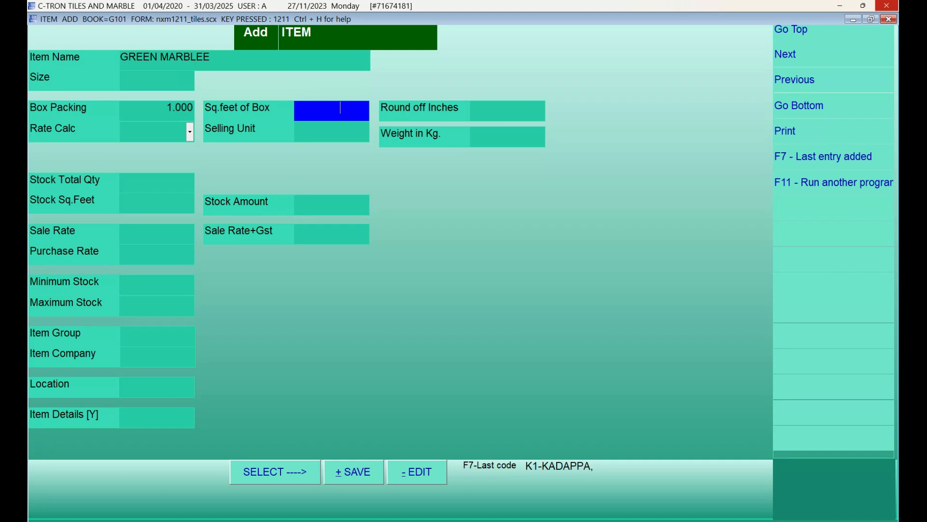
{"action": "key", "text": "Return"}
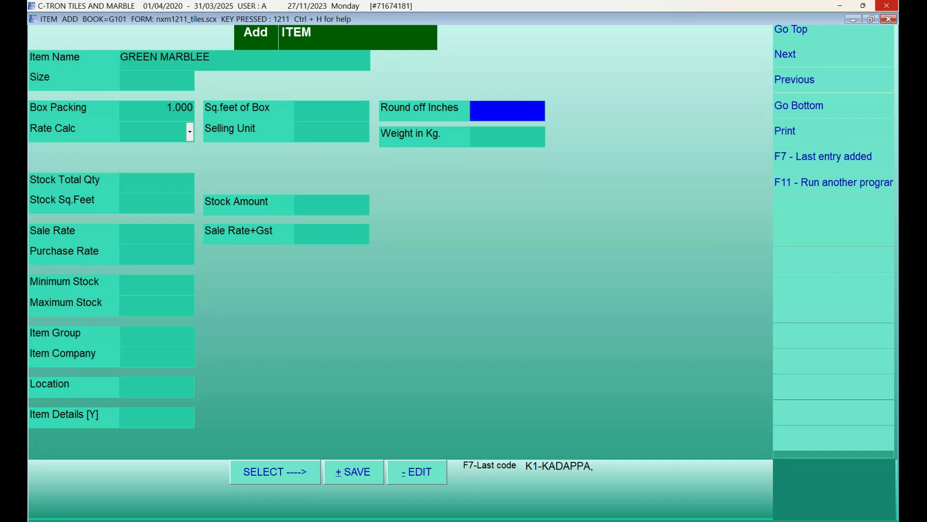
{"action": "type", "text": "3"}
{"action": "key", "text": "Return"}
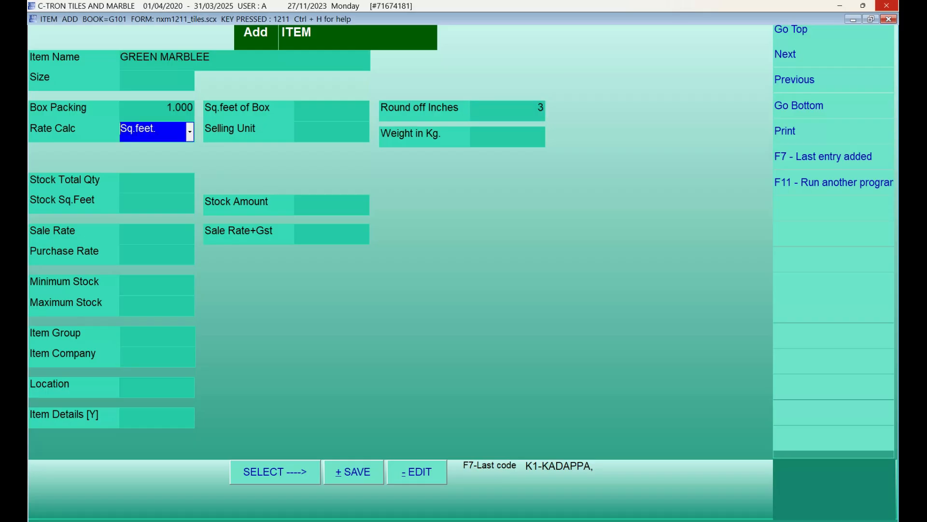
{"action": "key", "text": "alt+Down"}
{"action": "key", "text": "Return"}
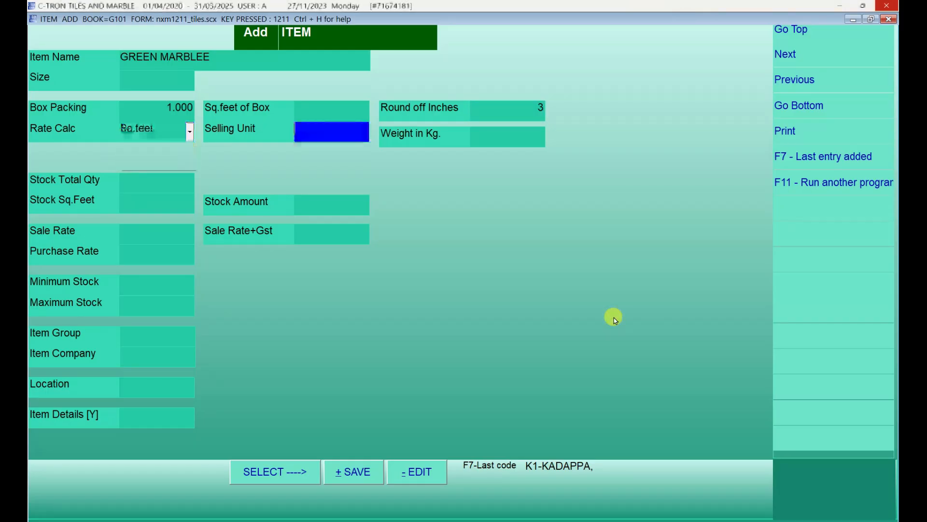
{"action": "key", "text": "Return"}
Enter 500 sq.feet stock, sale rate 50 and purchase rate 40
{"action": "key", "text": "Return"}
{"action": "key", "text": "Return"}
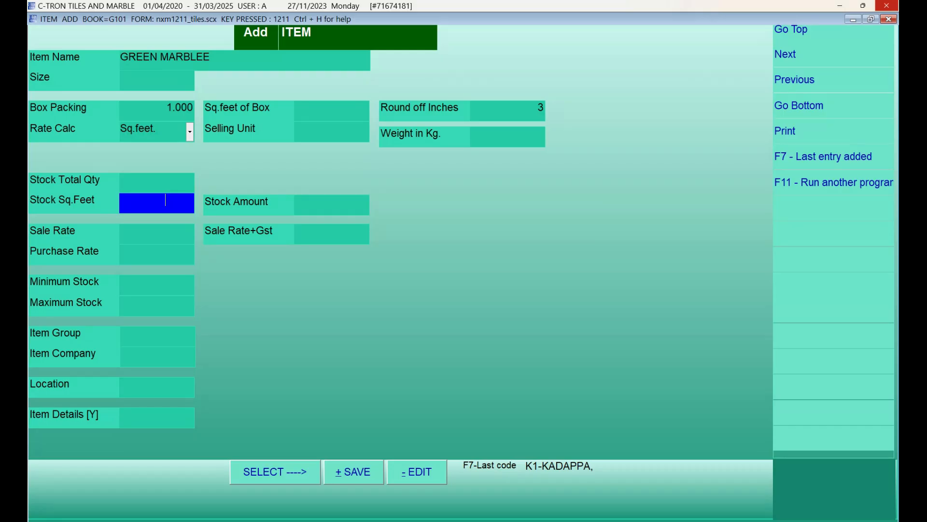
{"action": "type", "text": "500 .000"}
{"action": "key", "text": "Return"}
{"action": "key", "text": "Return"}
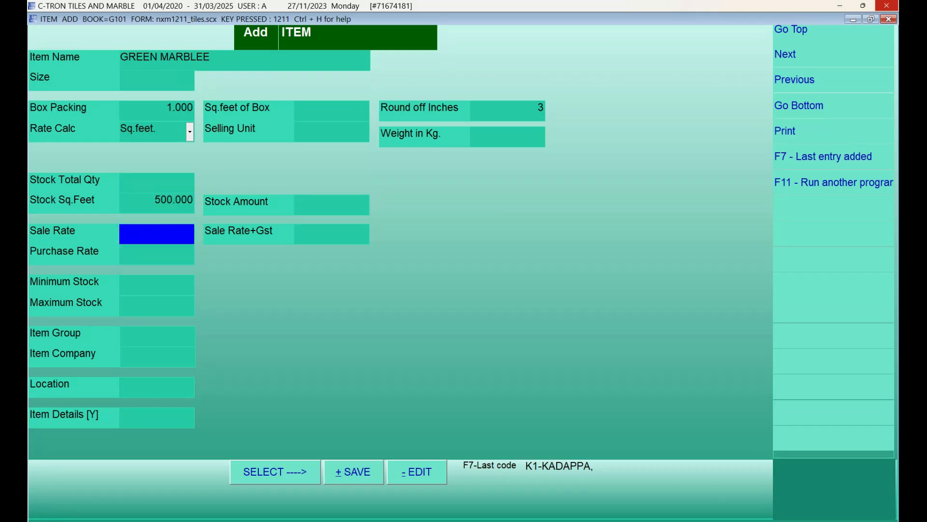
{"action": "type", "text": "50"}
{"action": "key", "text": "Return"}
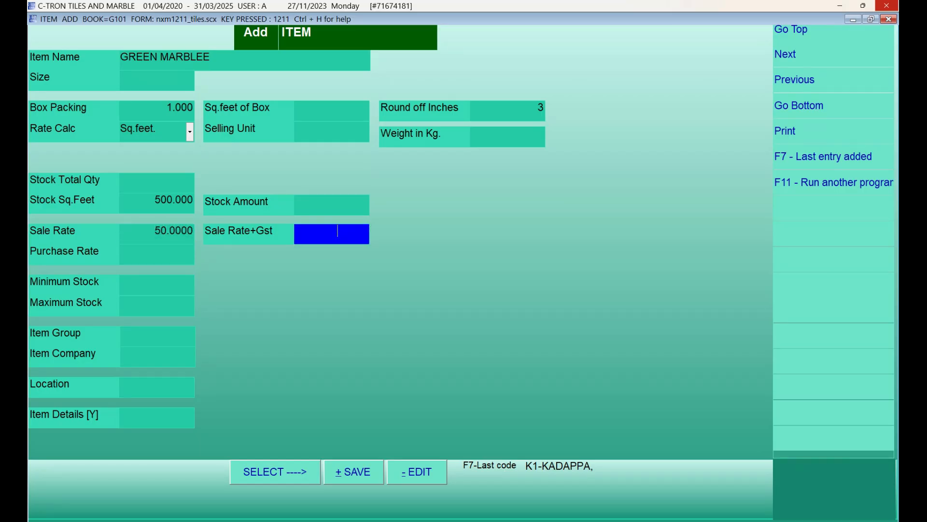
{"action": "key", "text": "Return"}
{"action": "type", "text": "40"}
{"action": "key", "text": "Return"}
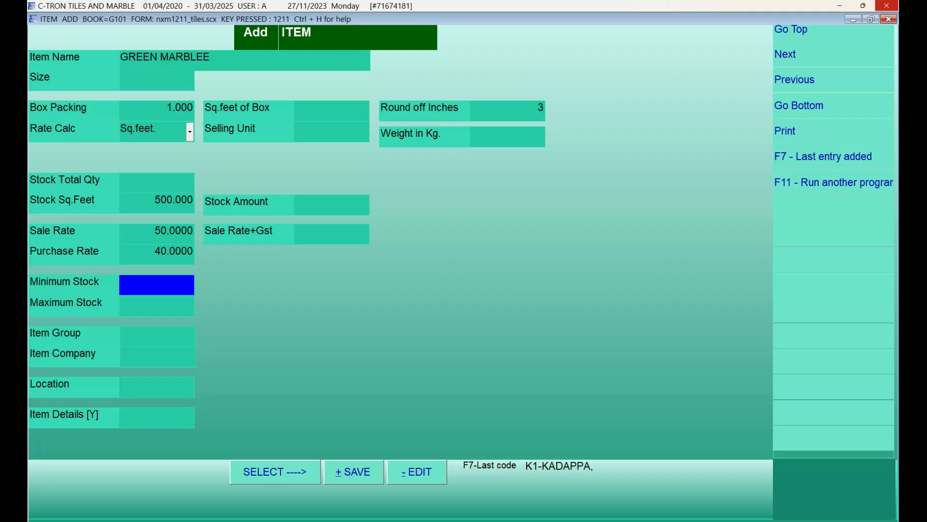
Set stock limits 500 to 2000 and keep item group and company 000
{"action": "type", "text": "500"}
{"action": "key", "text": "Return"}
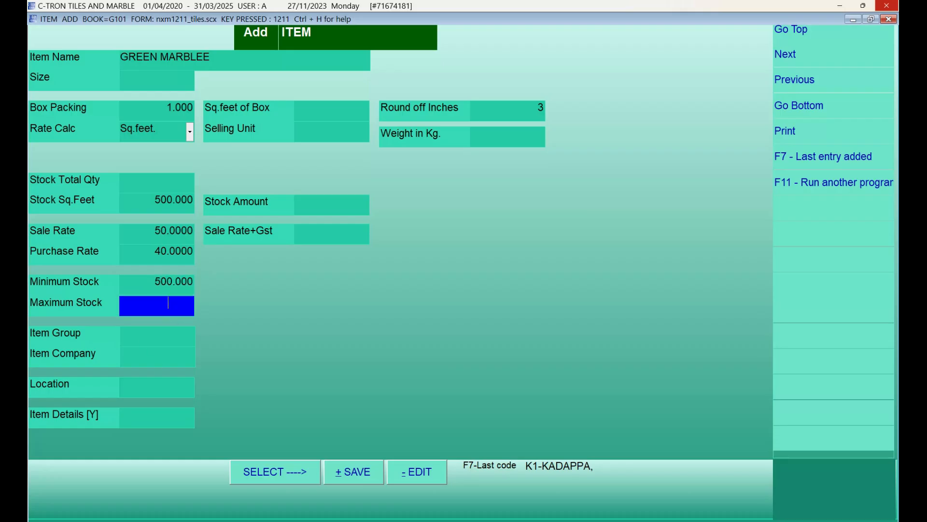
{"action": "type", "text": "2000"}
{"action": "key", "text": "Return"}
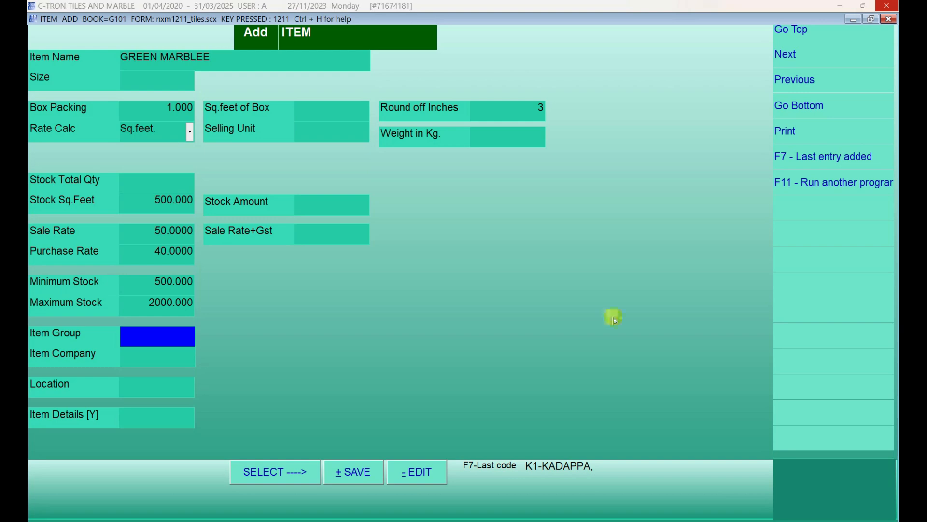
{"action": "key", "text": "Return"}
{"action": "key", "text": "Return"}
{"action": "key", "text": "Return"}
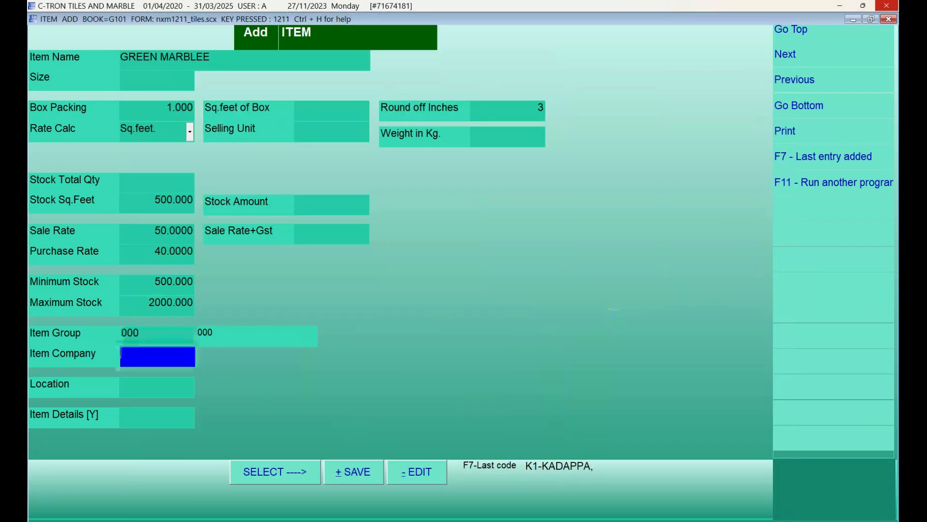
{"action": "key", "text": "Return"}
{"action": "key", "text": "Return"}
{"action": "key", "text": "Return"}
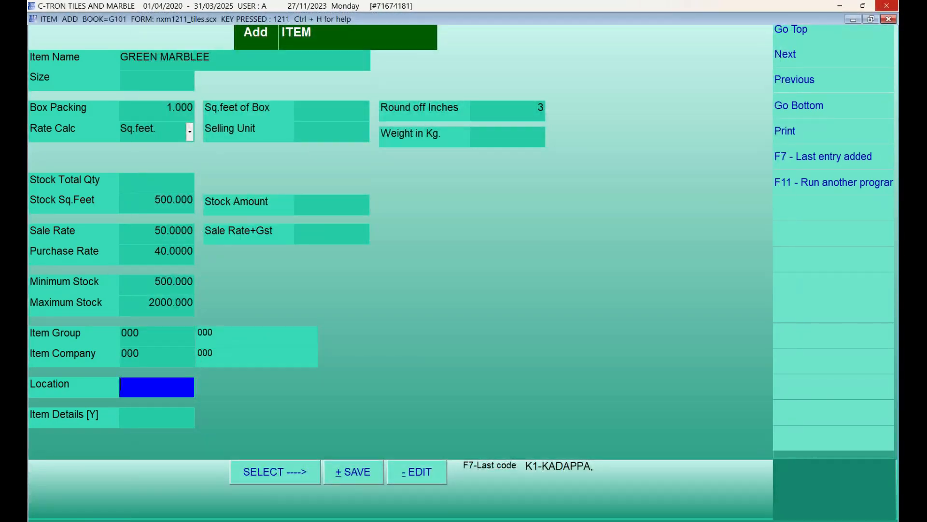
{"action": "key", "text": "Return"}
{"action": "key", "text": "Return"}
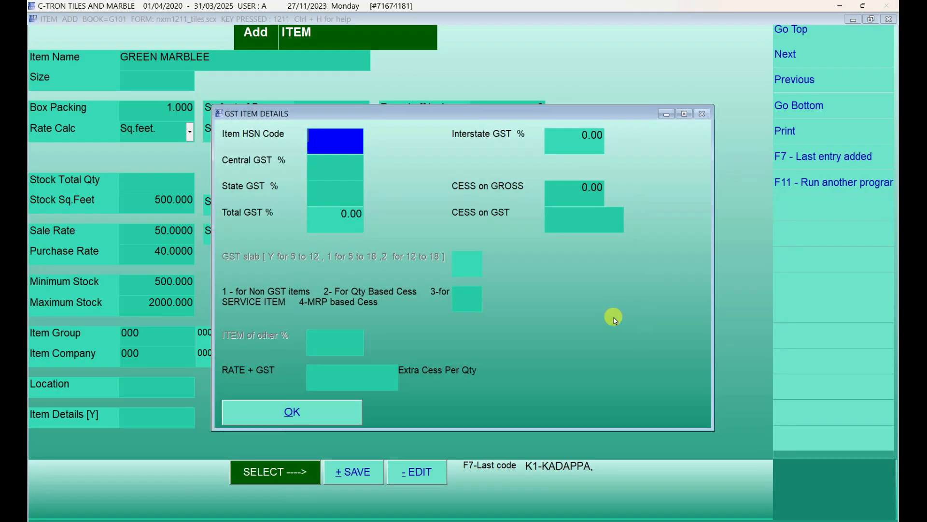
Pick HSN code 3214 with 9% CGST and 9% SGST and close the GST dialog
{"action": "type", "text": "2"}
{"action": "key", "text": "Return"}
{"action": "key", "text": "Down"}
{"action": "key", "text": "Down"}
{"action": "key", "text": "Return"}
{"action": "key", "text": "Return"}
{"action": "key", "text": "Return"}
{"action": "key", "text": "Return"}
{"action": "key", "text": "Return"}
{"action": "key", "text": "Return"}
{"action": "key", "text": "Return"}
{"action": "key", "text": "Return"}
{"action": "key", "text": "Return"}
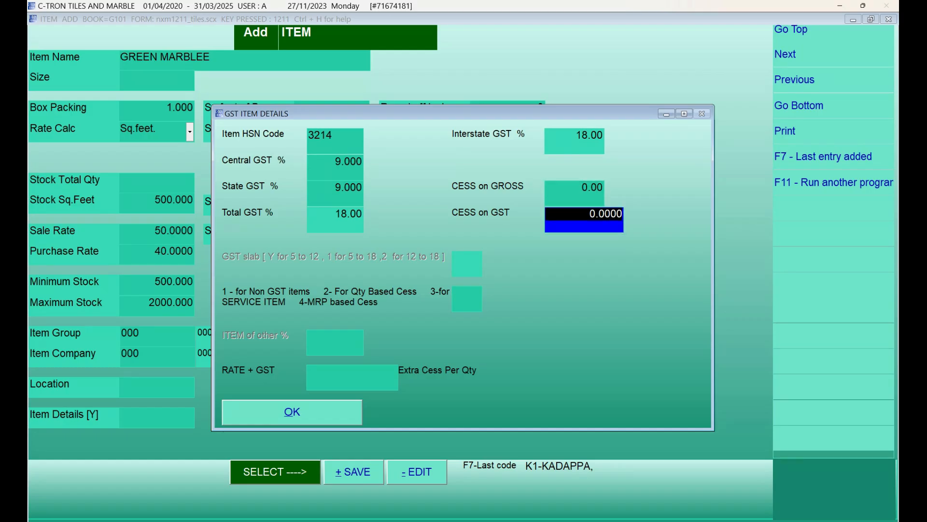
{"action": "key", "text": "Return"}
{"action": "key", "text": "Return"}
{"action": "key", "text": "Return"}
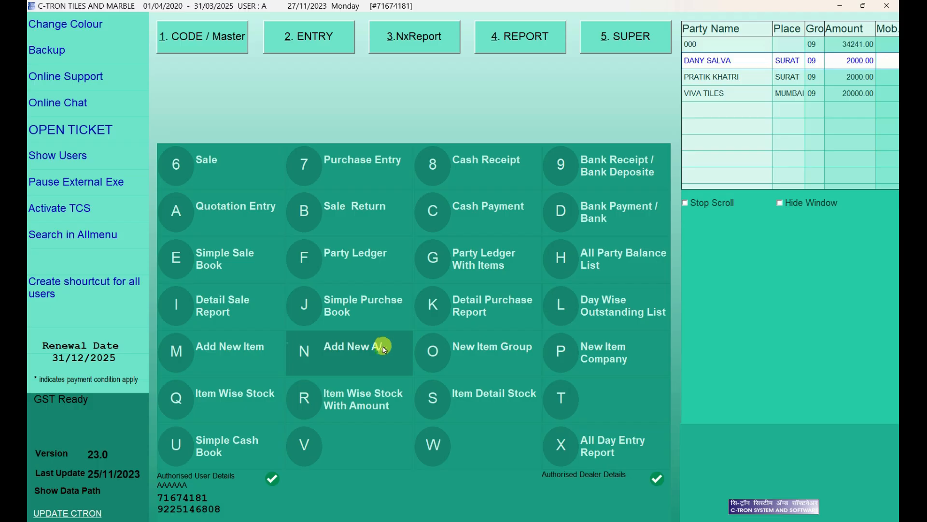
Create a new party account with the customer's name and place SURAT
{"action": "left_click", "coordinate": [355, 358]}
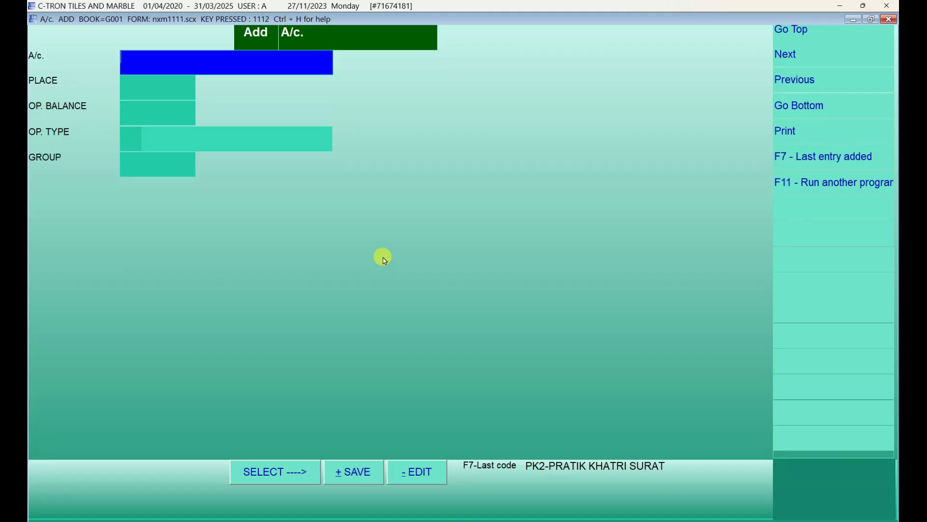
{"action": "type", "text": "PREM KHATRI"}
{"action": "key", "text": "Return"}
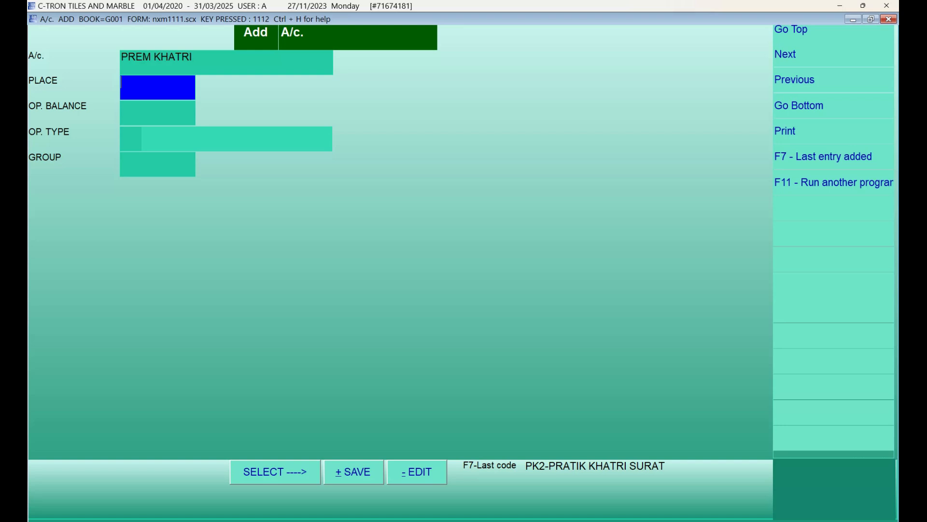
{"action": "type", "text": "SURAT"}
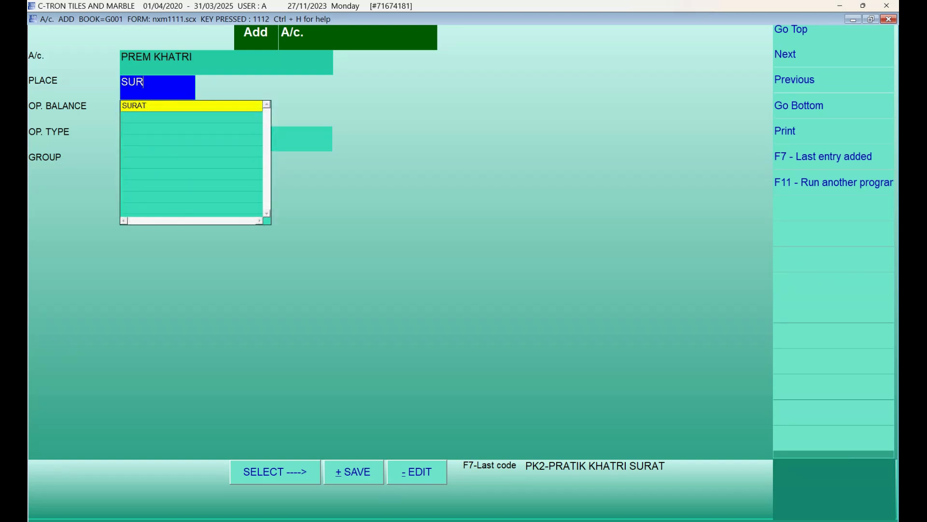
{"action": "key", "text": "Return"}
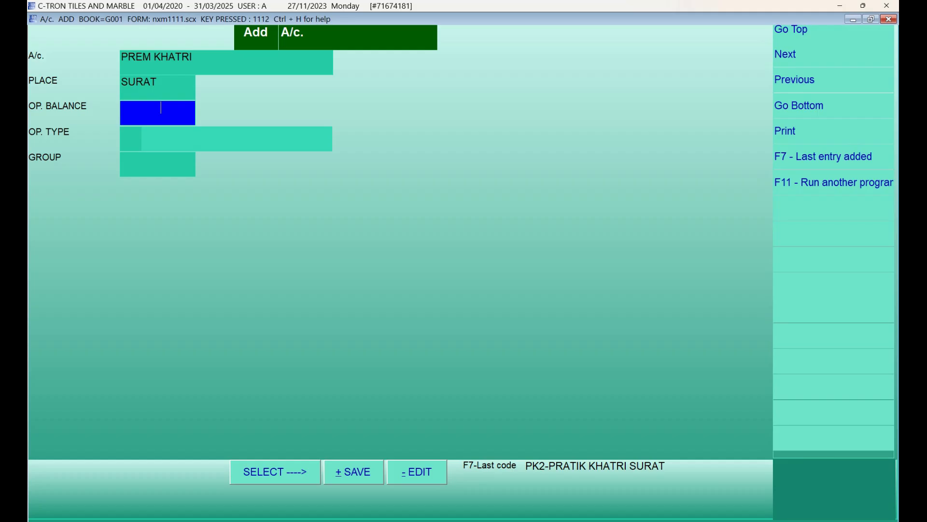
Give it a 2000 debit opening balance in group CUSTOMERS / SUNDRY DEBITORS
{"action": "type", "text": "2000 .00"}
{"action": "key", "text": "Return"}
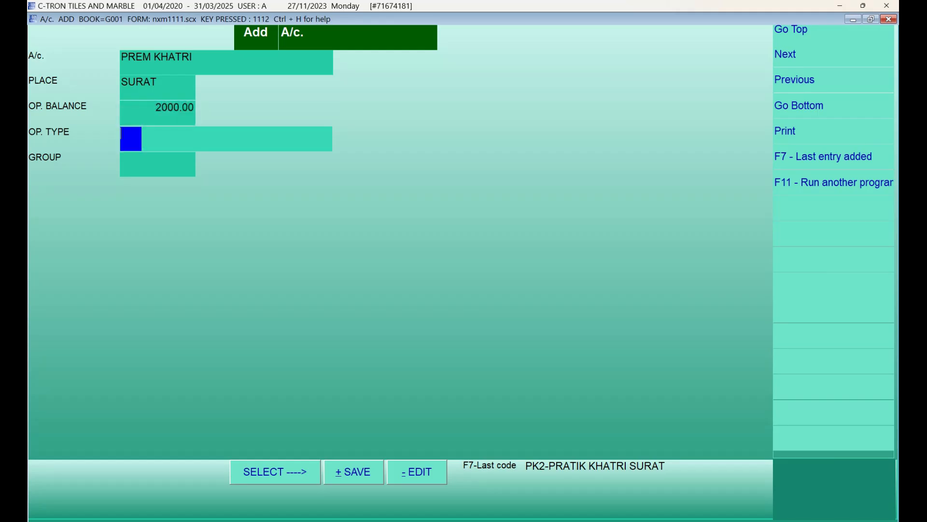
{"action": "key", "text": "Return"}
{"action": "key", "text": "Down"}
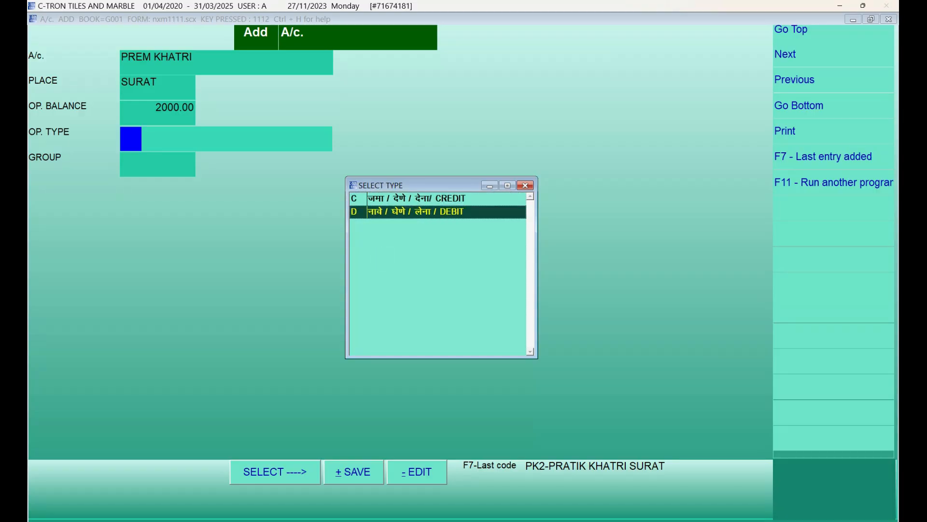
{"action": "key", "text": "Return"}
{"action": "key", "text": "Return"}
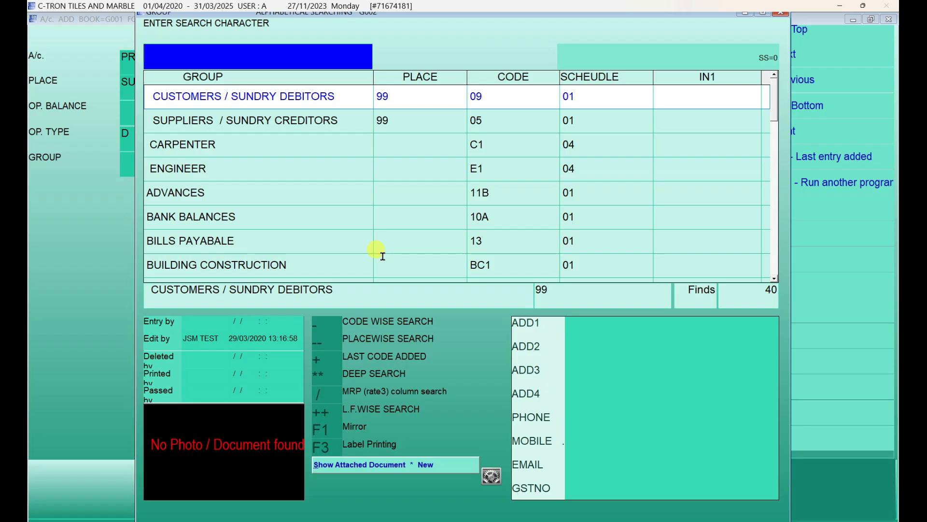
{"action": "key", "text": "Down"}
{"action": "key", "text": "Up"}
{"action": "key", "text": "Return"}
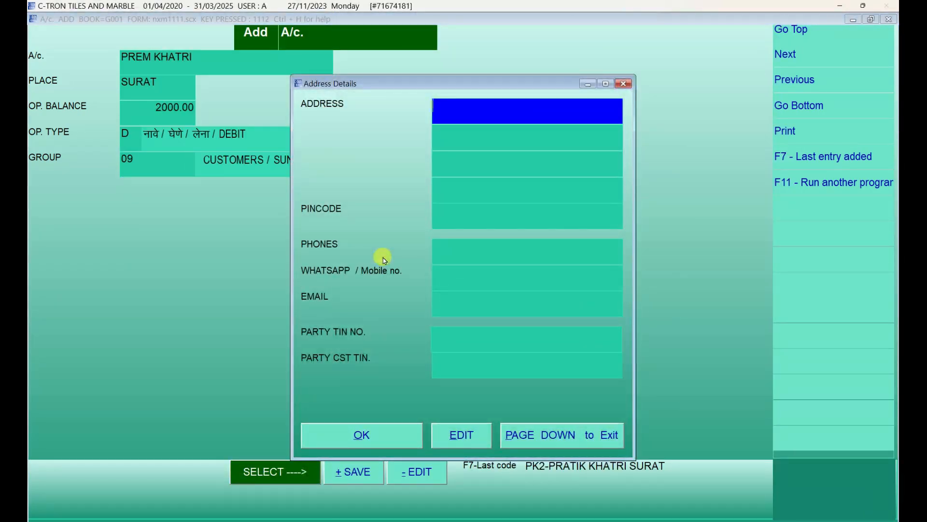
Leave the customer's address and GST party details blank
{"action": "key", "text": "Return"}
{"action": "key", "text": "Return"}
{"action": "key", "text": "Return"}
{"action": "key", "text": "Return"}
{"action": "key", "text": "Return"}
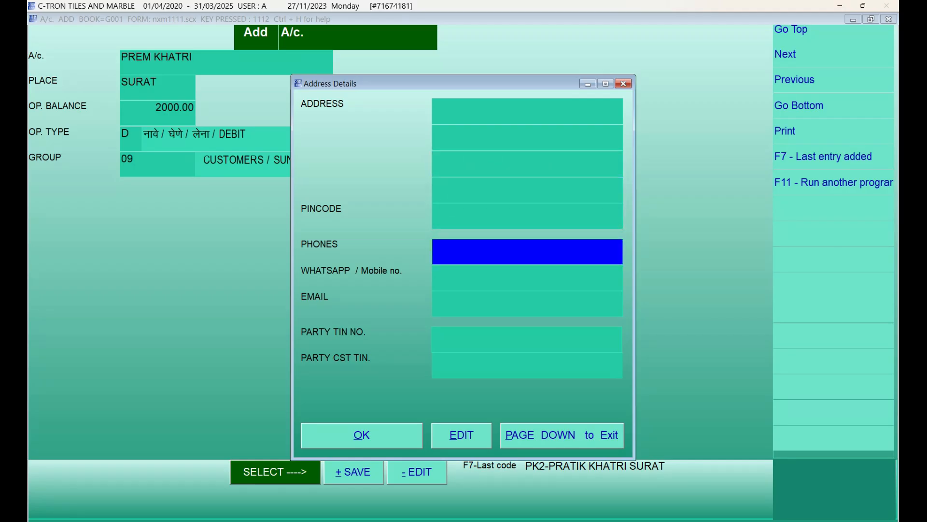
{"action": "key", "text": "Return"}
{"action": "key", "text": "Return"}
{"action": "key", "text": "Return"}
{"action": "key", "text": "Return"}
{"action": "key", "text": "Return"}
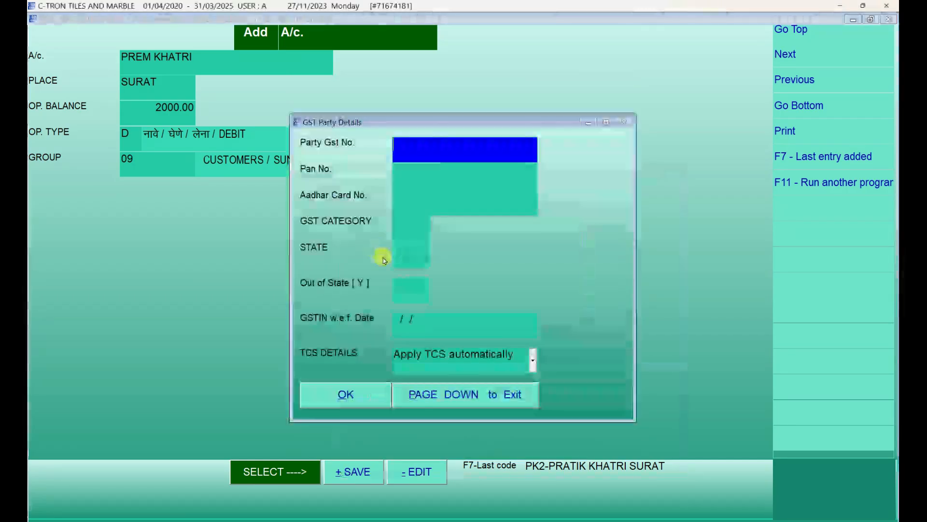
{"action": "key", "text": "Return"}
{"action": "key", "text": "Return"}
{"action": "key", "text": "Return"}
{"action": "key", "text": "Return"}
{"action": "key", "text": "Return"}
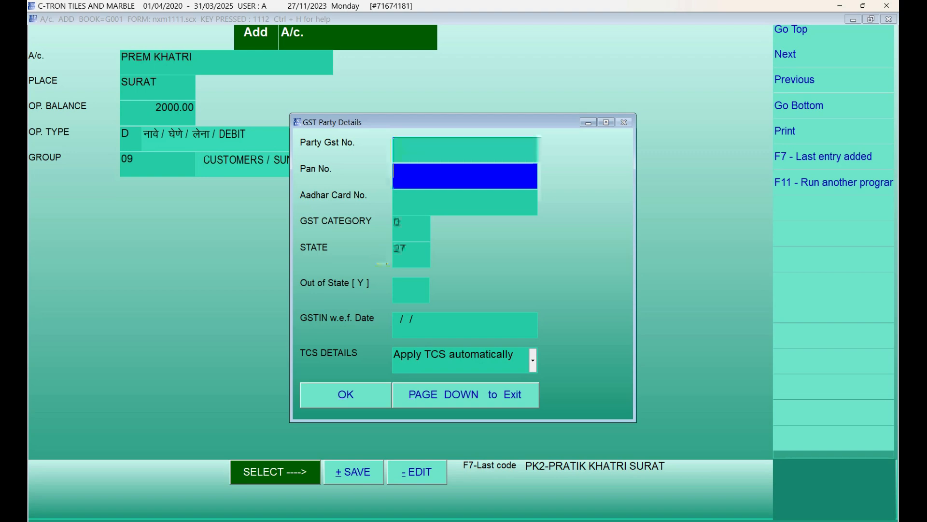
{"action": "key", "text": "Return"}
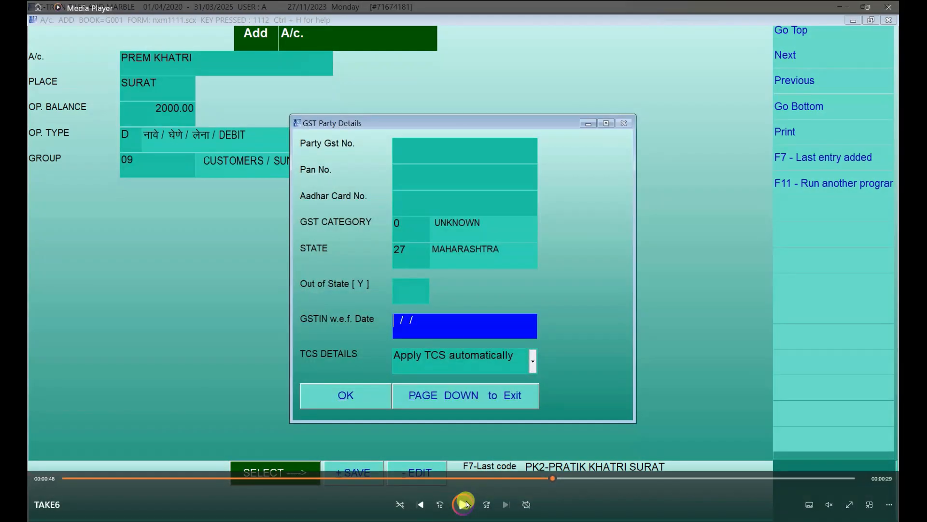
{"action": "key", "text": "Return"}
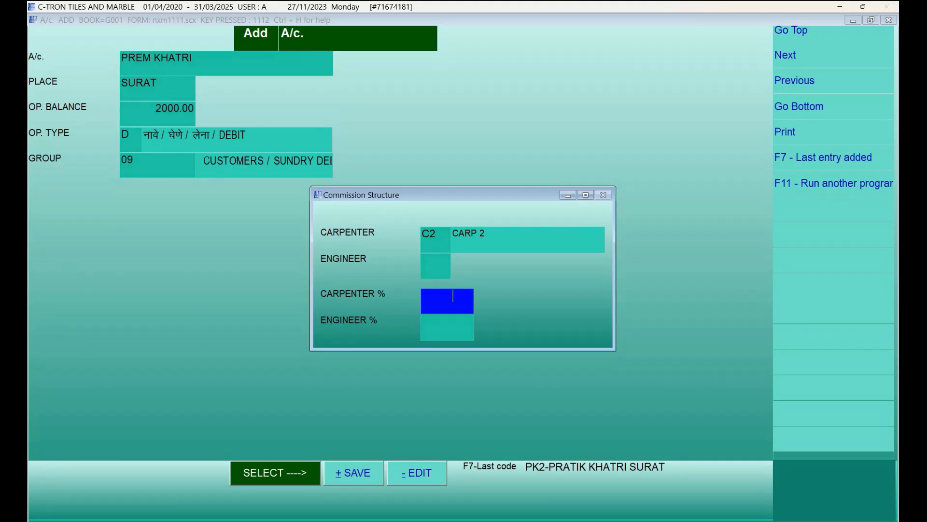
Give carpenter a 5% commission, leave engineer empty, and save the account
{"action": "type", "text": "5"}
{"action": "key", "text": "Return"}
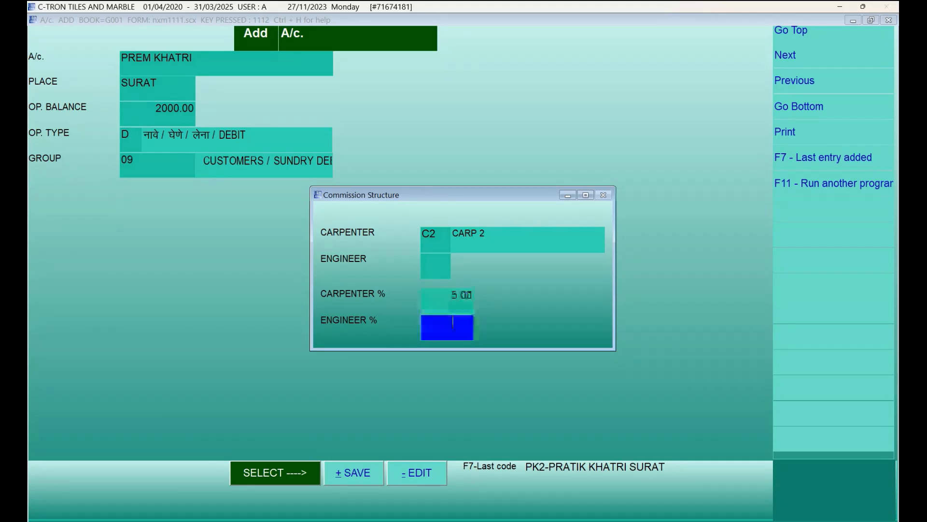
{"action": "key", "text": "Return"}
{"action": "key", "text": "Right"}
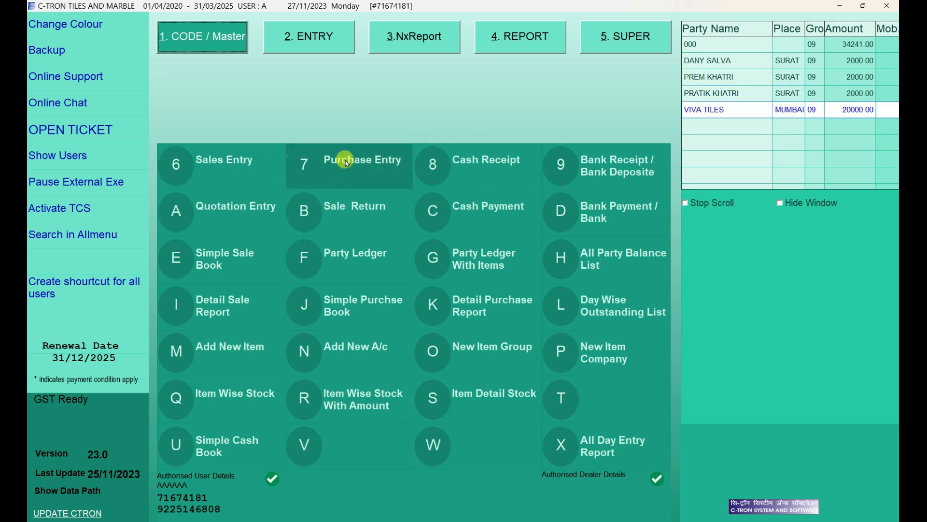
Start a new sale bill and choose the Surat PREM customer as party
{"action": "left_click", "coordinate": [236, 175]}
{"action": "key", "text": "Return"}
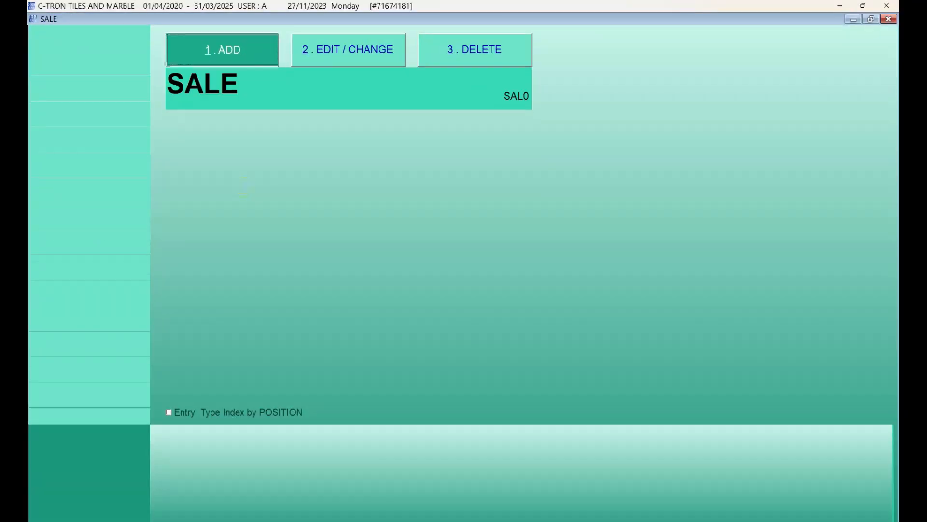
{"action": "key", "text": "Return"}
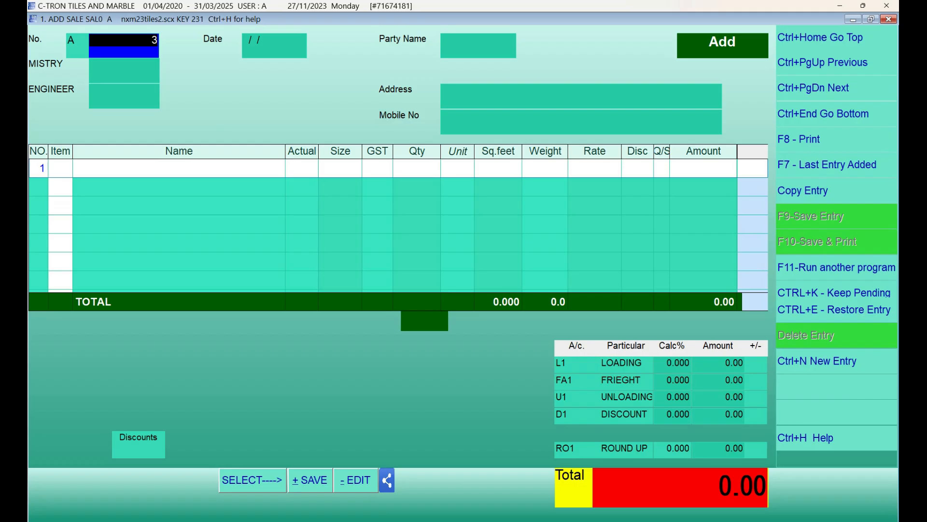
{"action": "key", "text": "Return"}
{"action": "key", "text": "Return"}
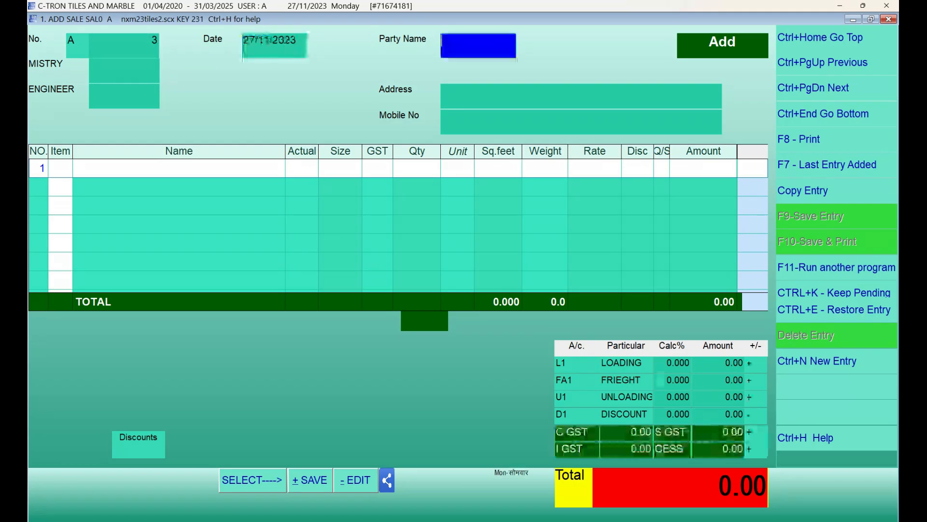
{"action": "type", "text": "PREM"}
{"action": "key", "text": "Return"}
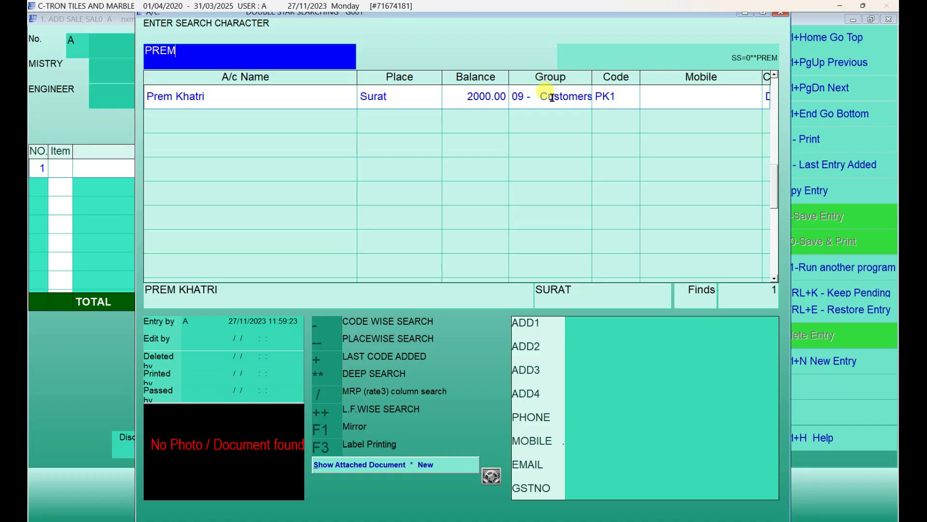
{"action": "key", "text": "Return"}
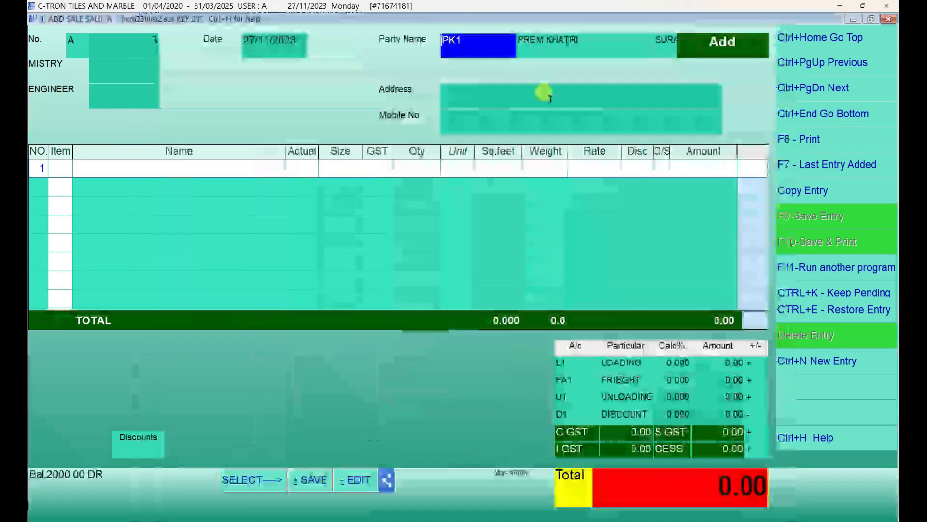
{"action": "key", "text": "Return"}
{"action": "key", "text": "Return"}
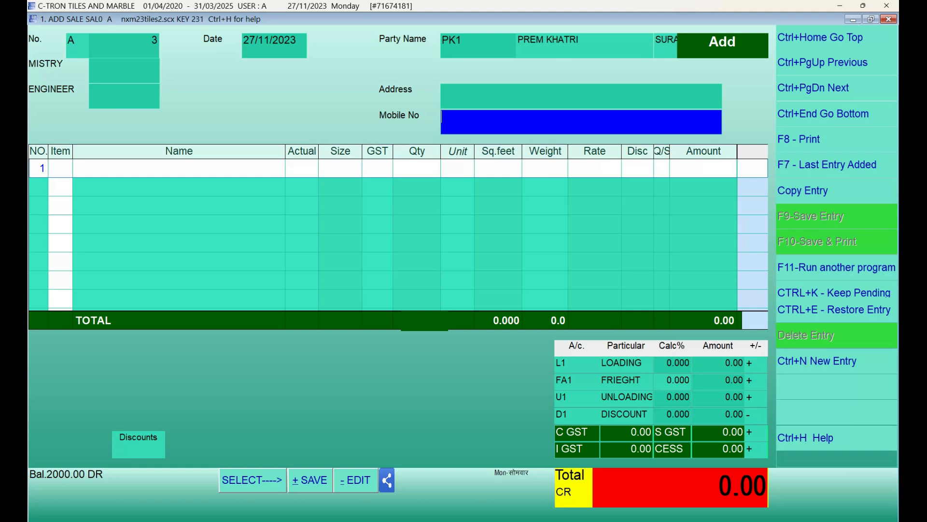
{"action": "key", "text": "Return"}
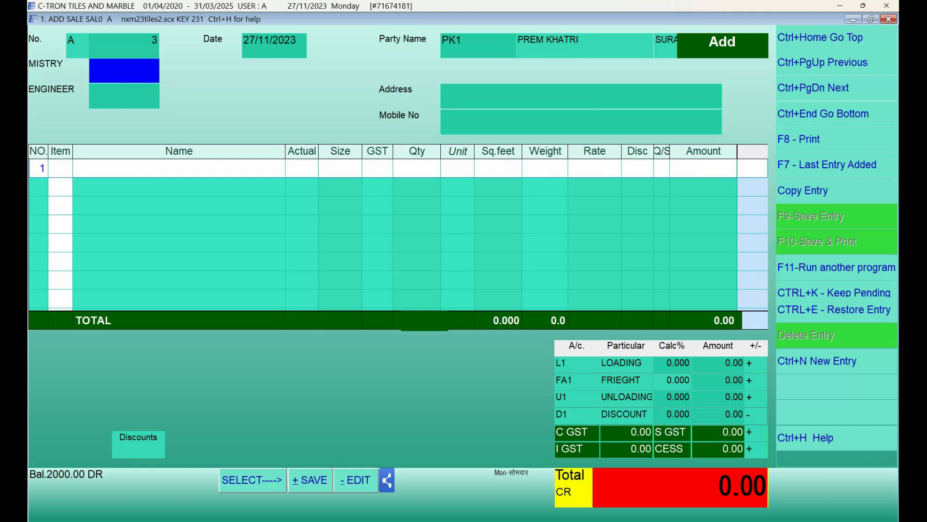
Set the mistry to Carp 2 and bring up item search on row 1
{"action": "type", "text": "S"}
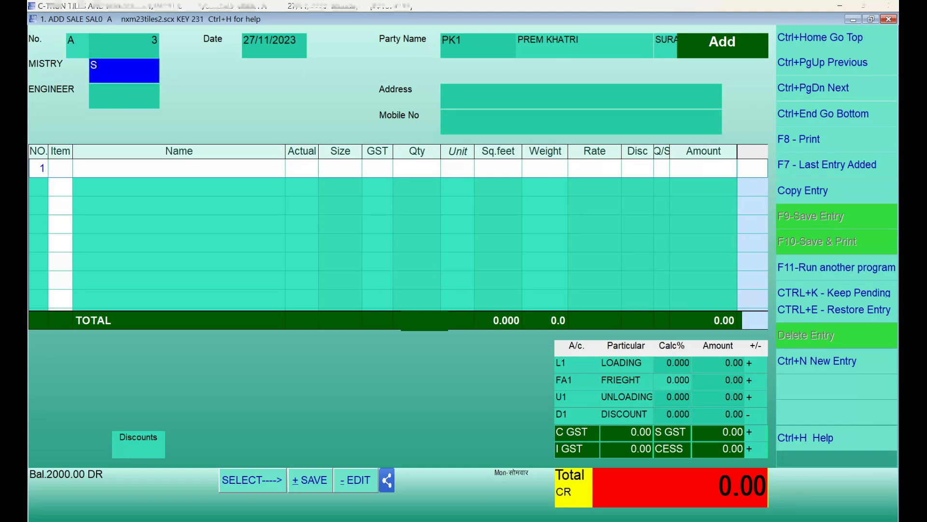
{"action": "key", "text": "Return"}
{"action": "key", "text": "Return"}
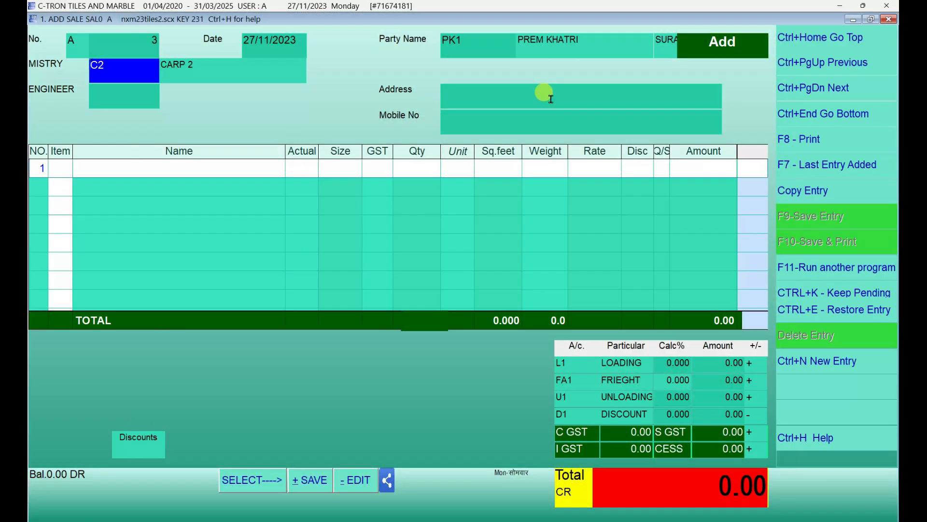
{"action": "key", "text": "Return"}
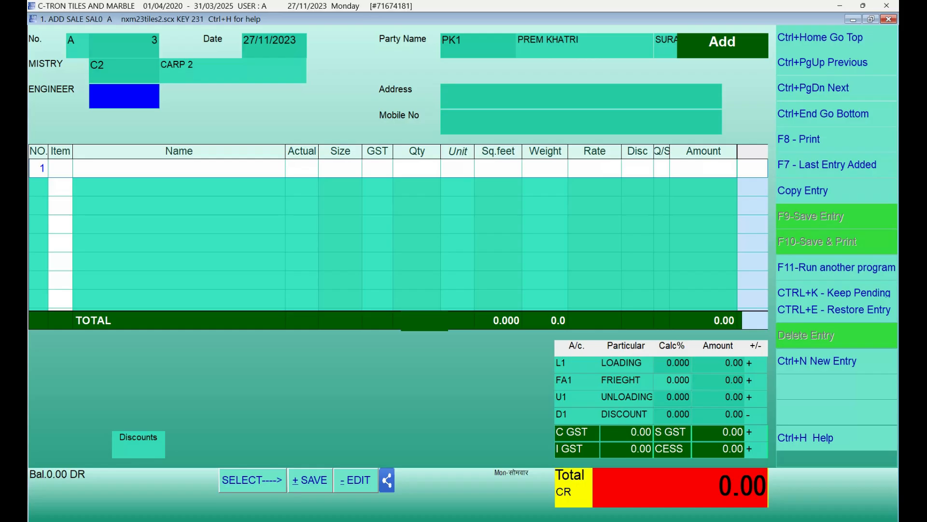
{"action": "left_click", "coordinate": [544, 92]}
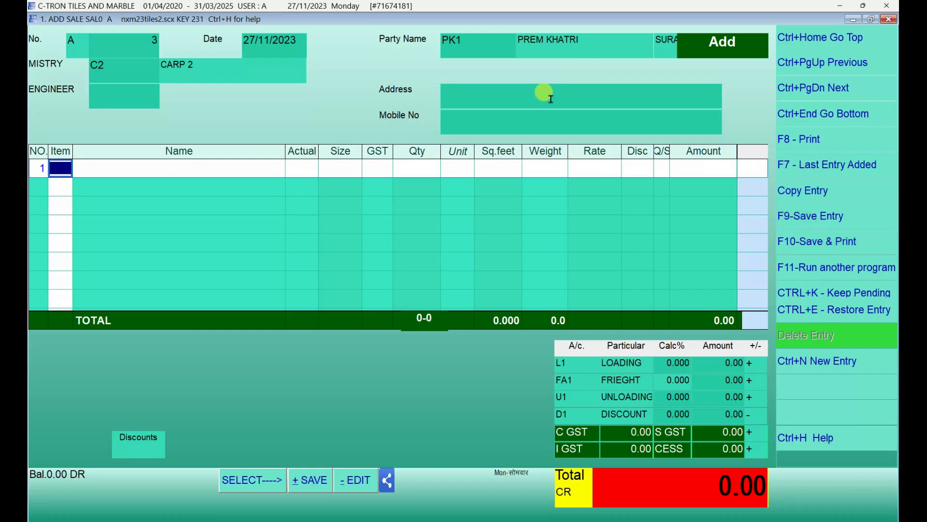
{"action": "key", "text": "Return"}
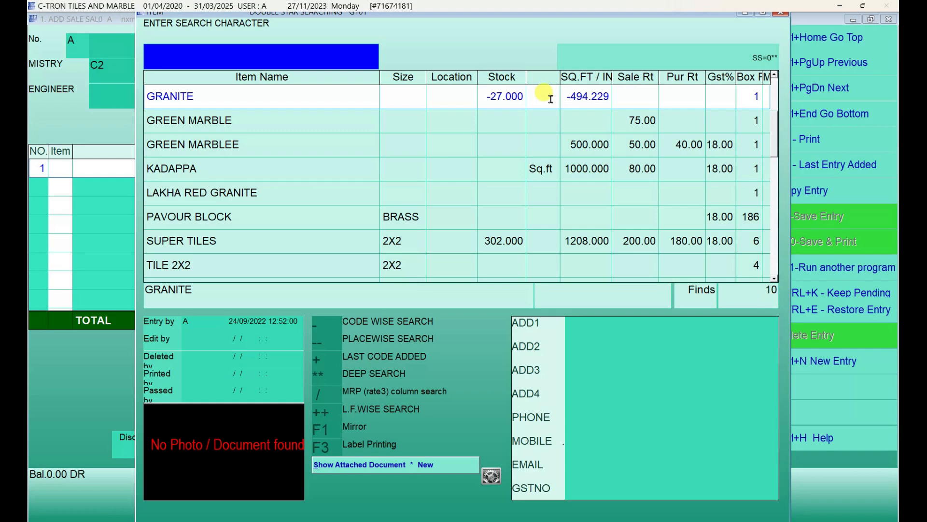
Put SUPER TILES on row 1 with quantity 20 (480 sq.ft, 4000.00)
{"action": "type", "text": "TIL "}
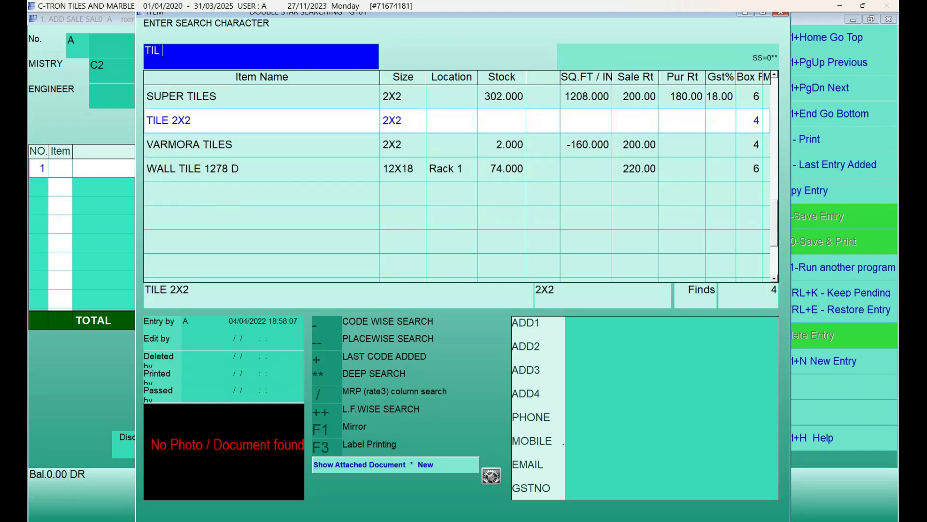
{"action": "type", "text": "SUPER"}
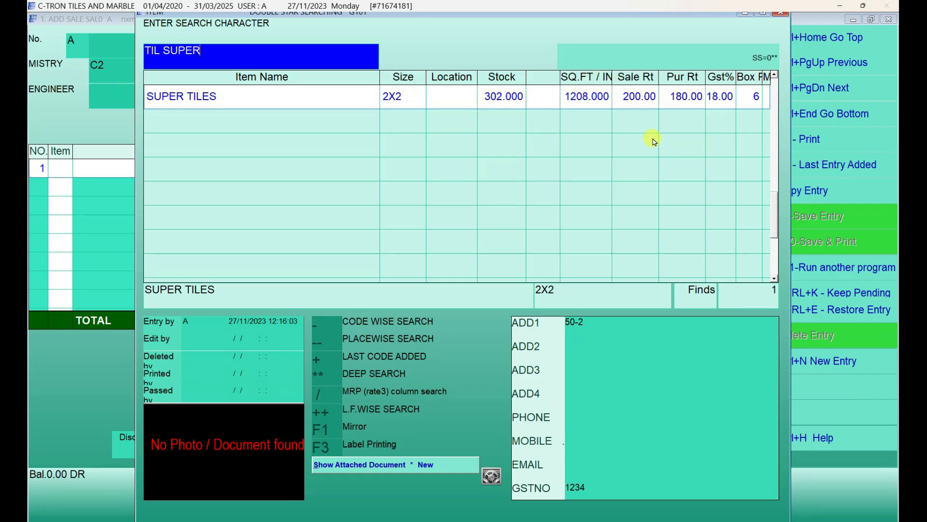
{"action": "key", "text": "Return"}
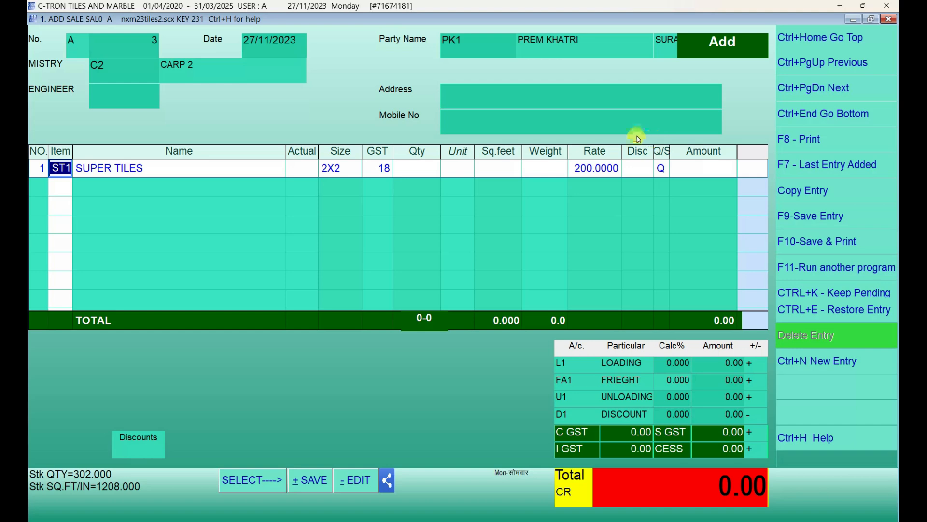
{"action": "key", "text": "Return"}
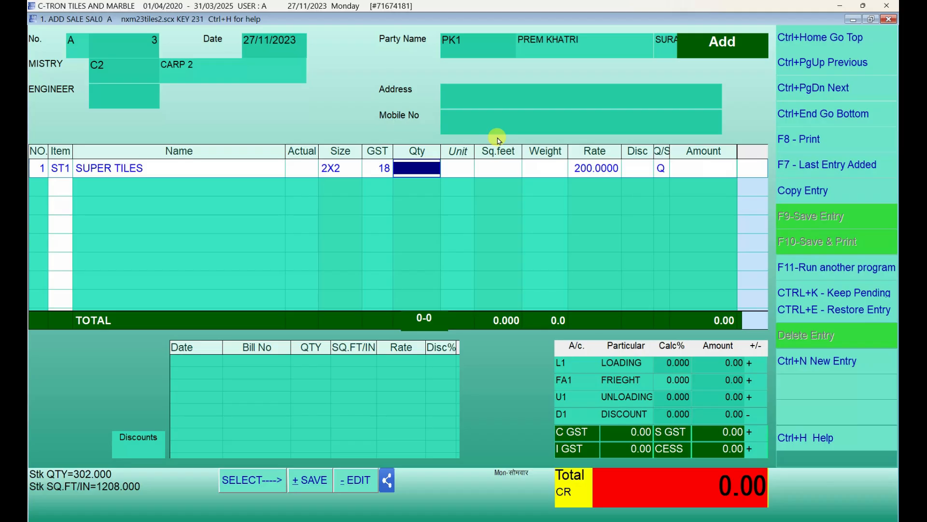
{"action": "type", "text": "20"}
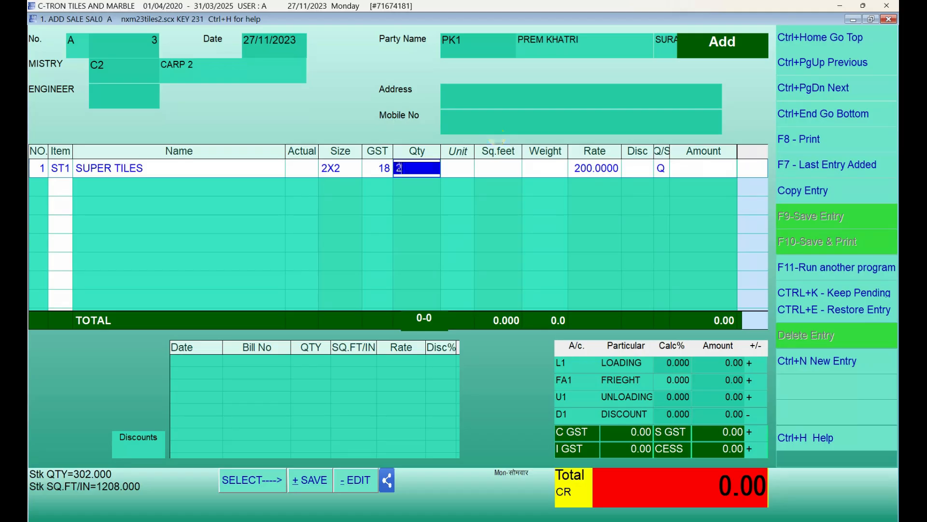
{"action": "key", "text": "Return"}
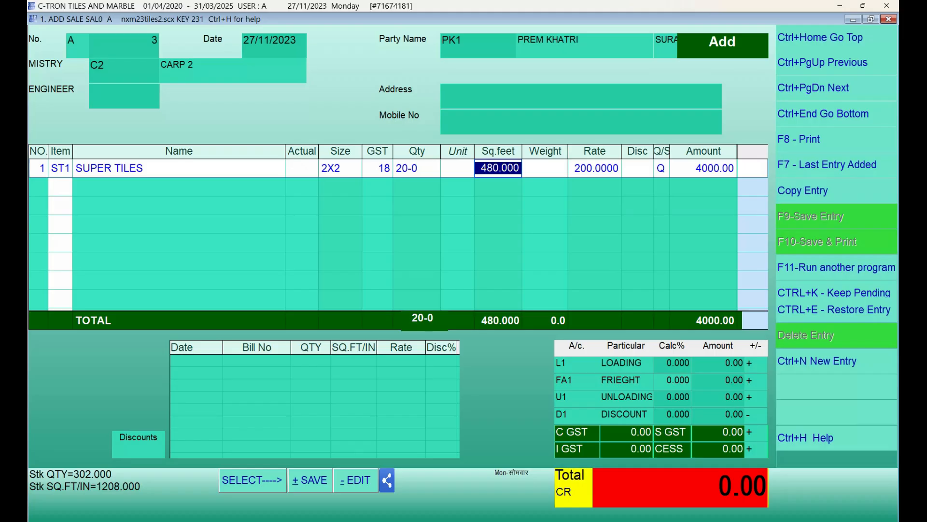
Convert the GST-inclusive rate 200 to 169.4915 excluding GST for SUPER TILES
{"action": "key", "text": "Return"}
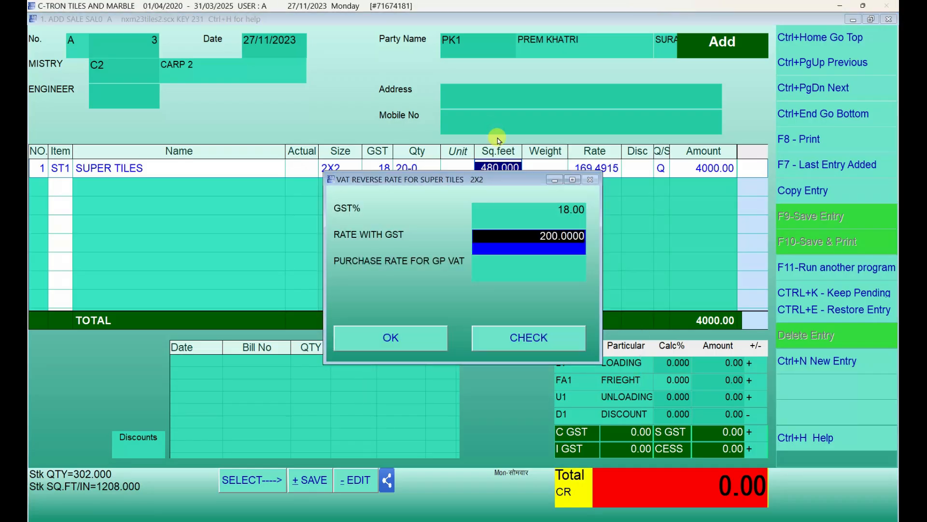
{"action": "key", "text": "Return"}
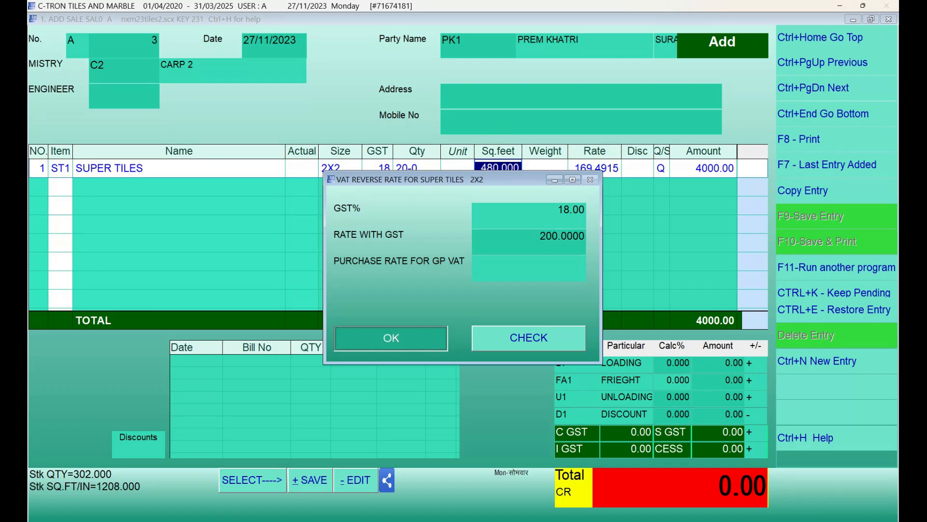
{"action": "key", "text": "Return"}
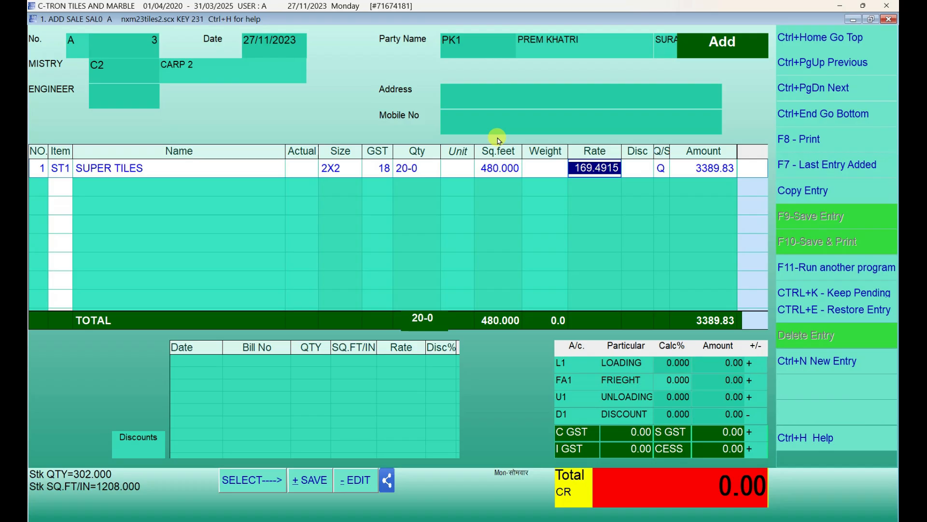
{"action": "key", "text": "Return"}
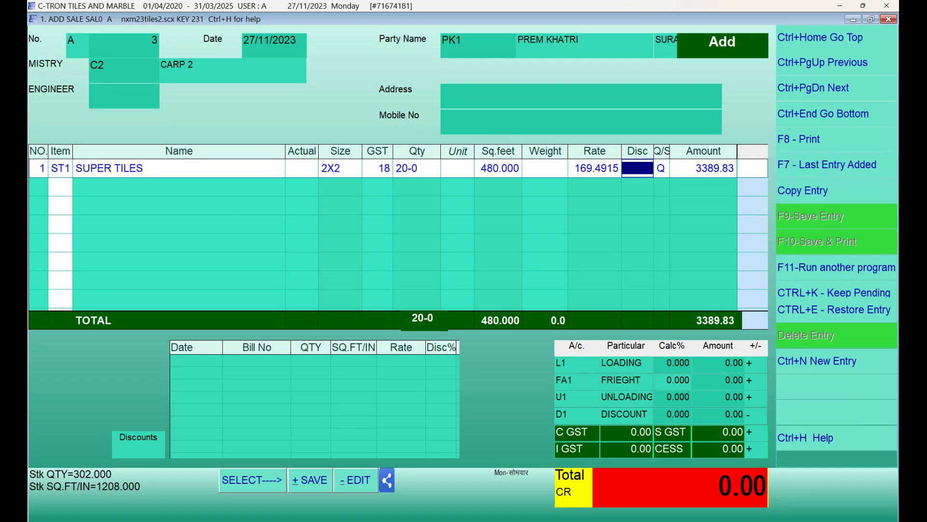
Keep SUPER TILES priced by quantity, not square feet, and start row 2
{"action": "key", "text": "Return"}
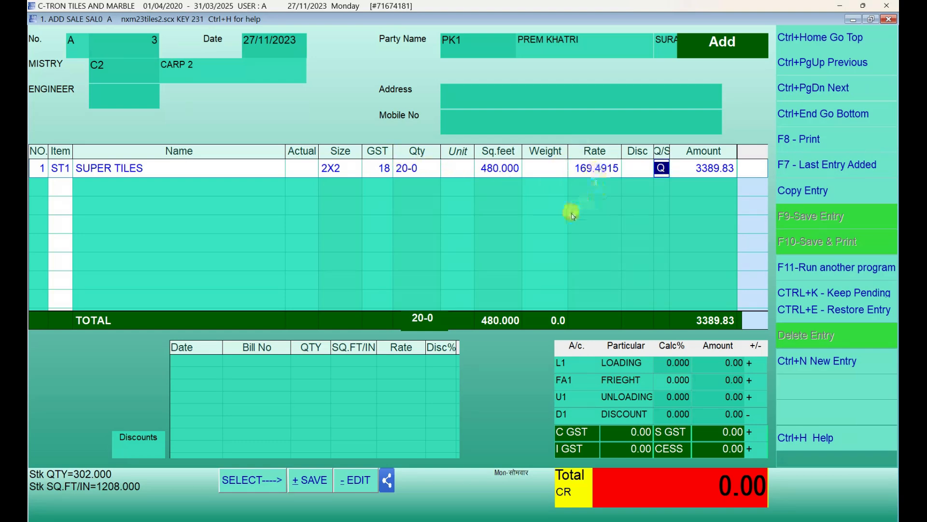
{"action": "type", "text": "s"}
{"action": "key", "text": "Return"}
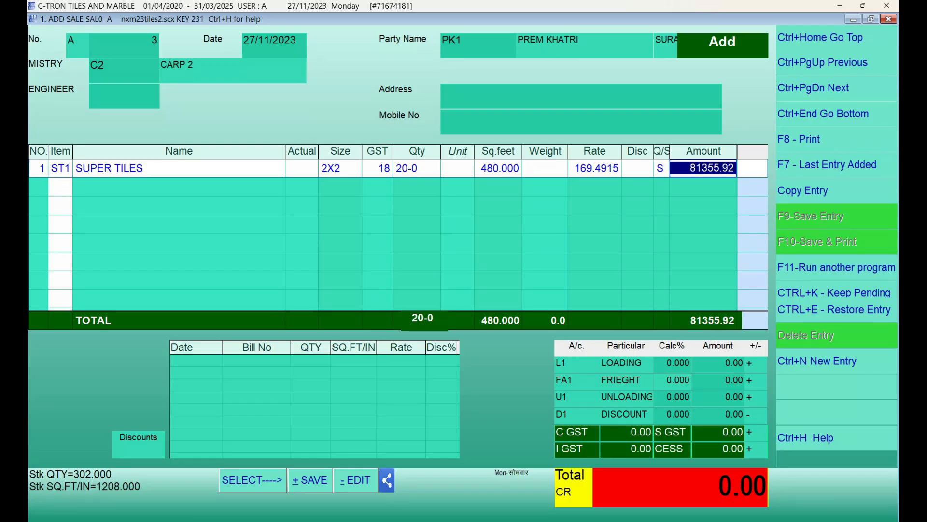
{"action": "left_click", "coordinate": [640, 167]}
{"action": "left_click", "coordinate": [661, 167]}
{"action": "type", "text": "q"}
{"action": "key", "text": "Return"}
{"action": "key", "text": "Return"}
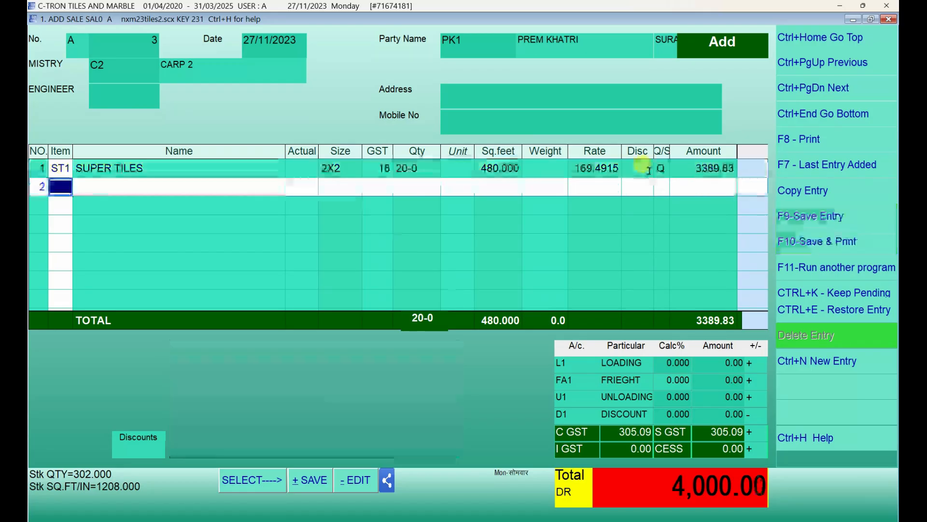
Add KADAPPA as the second item with sizes 47X27×1, 67X12×3 and 76X12×5
{"action": "type", "text": "AD"}
{"action": "key", "text": "Return"}
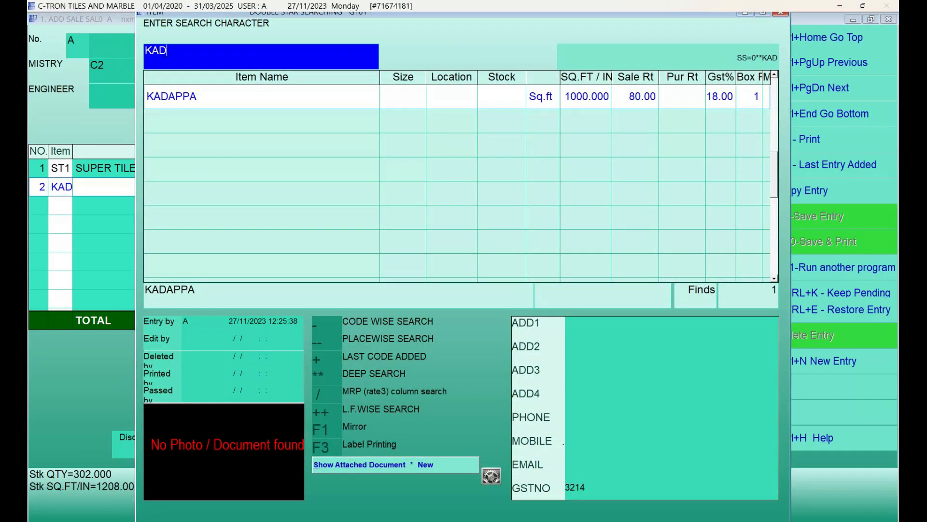
{"action": "key", "text": "Return"}
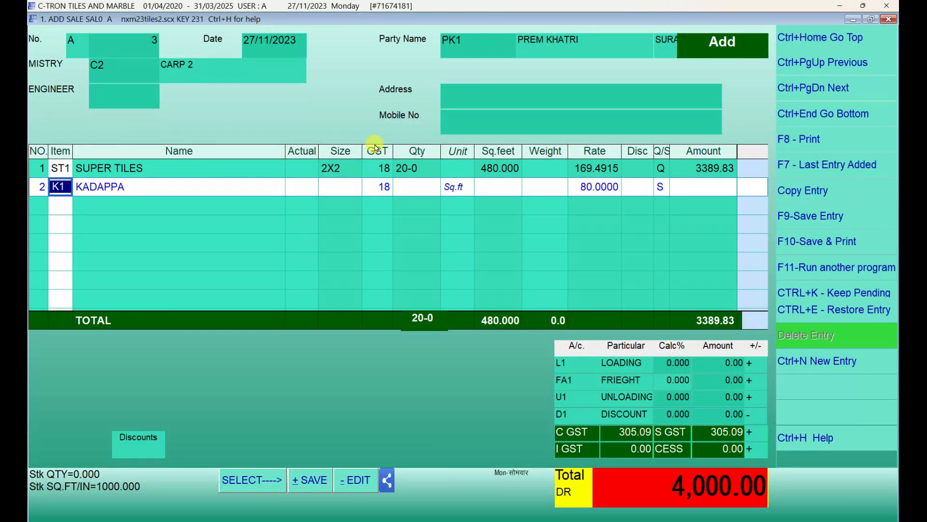
{"action": "key", "text": "Return"}
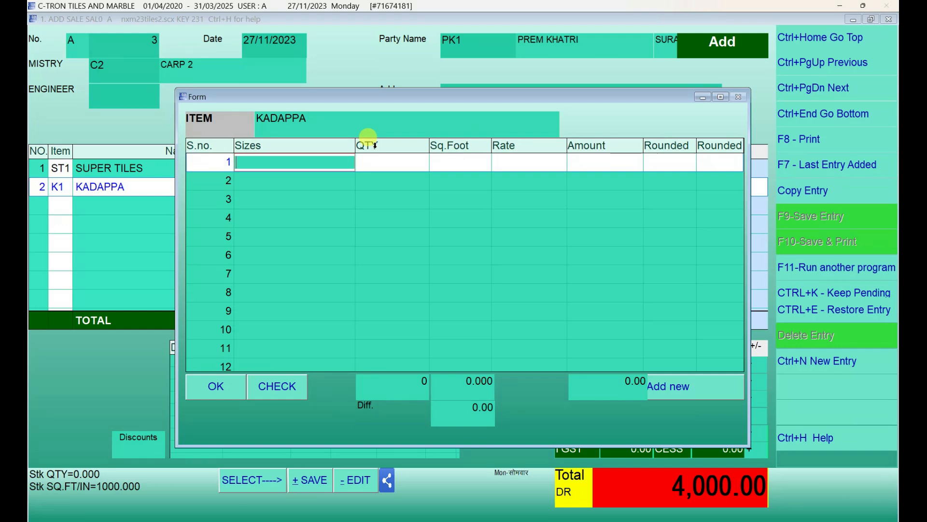
{"action": "type", "text": "47X27"}
{"action": "key", "text": "Return"}
{"action": "type", "text": "1"}
{"action": "key", "text": "Return"}
{"action": "type", "text": "67X12"}
{"action": "key", "text": "Return"}
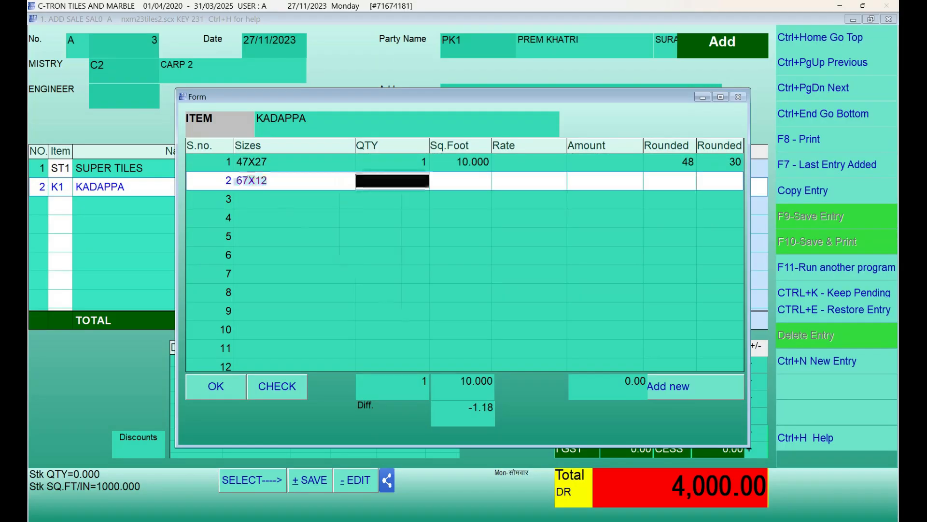
{"action": "type", "text": "3"}
{"action": "key", "text": "Return"}
{"action": "type", "text": "76X12"}
{"action": "key", "text": "Return"}
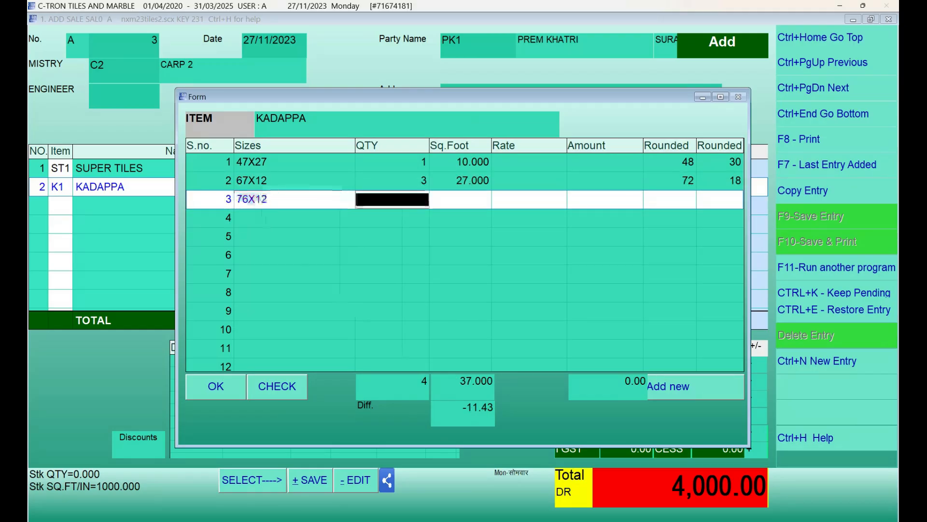
{"action": "type", "text": "5"}
{"action": "key", "text": "Return"}
Add KADAPPA sizes 89X87×4 and 54X77×2, then accept the size list
{"action": "type", "text": "89X87"}
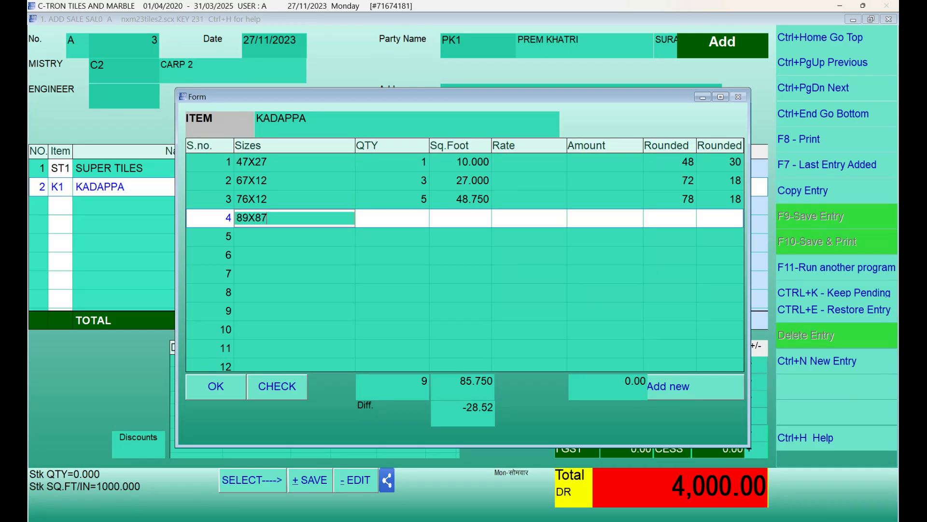
{"action": "key", "text": "Return"}
{"action": "type", "text": "4"}
{"action": "key", "text": "Return"}
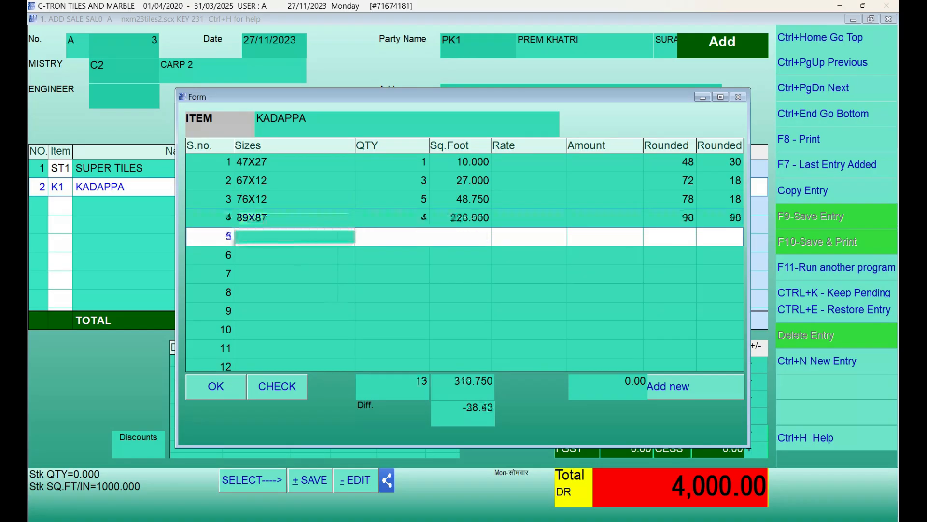
{"action": "type", "text": "54X77"}
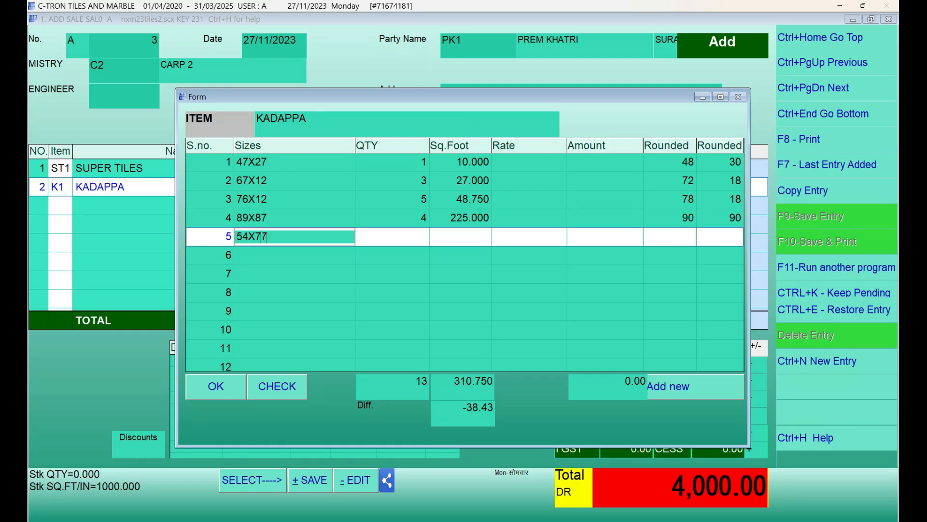
{"action": "key", "text": "Return"}
{"action": "type", "text": "2"}
{"action": "key", "text": "Return"}
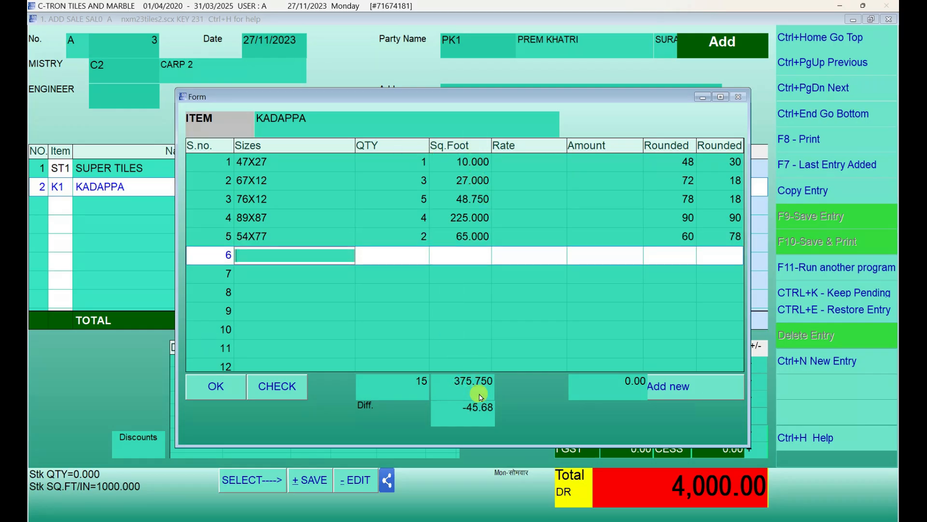
{"action": "left_click", "coordinate": [225, 393]}
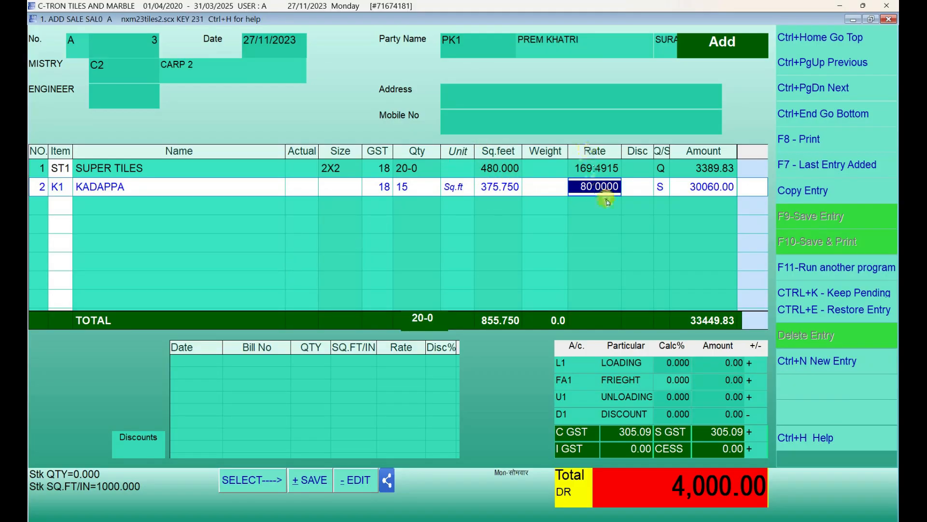
End the item grid, enter the by-hand name and duplicate no. 123, and accept the commission
{"action": "key", "text": "Return"}
{"action": "key", "text": "Return"}
{"action": "key", "text": "Return"}
{"action": "key", "text": "Return"}
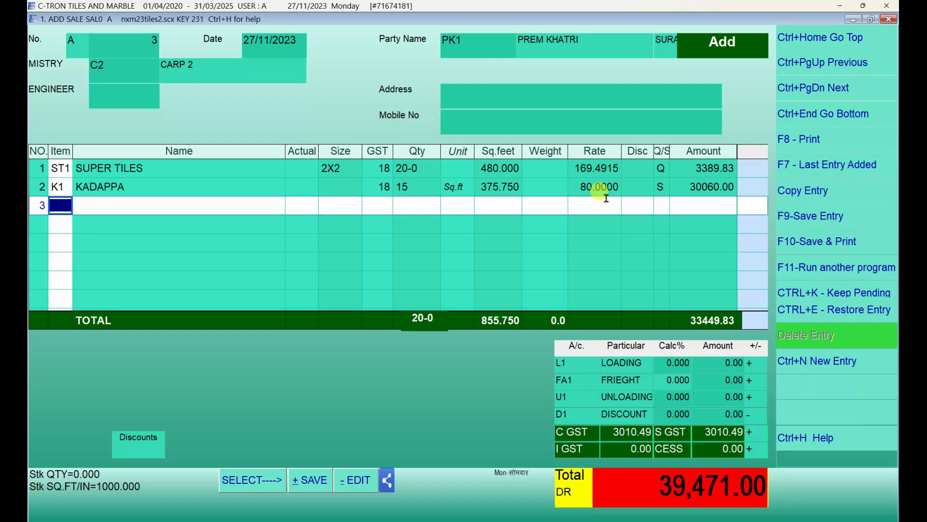
{"action": "key", "text": "Return"}
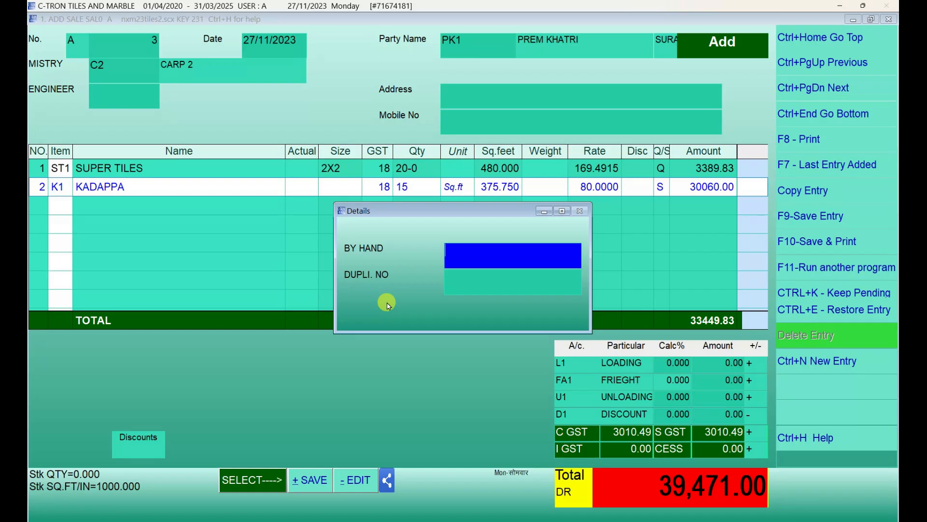
{"action": "type", "text": "PAVAN"}
{"action": "key", "text": "Return"}
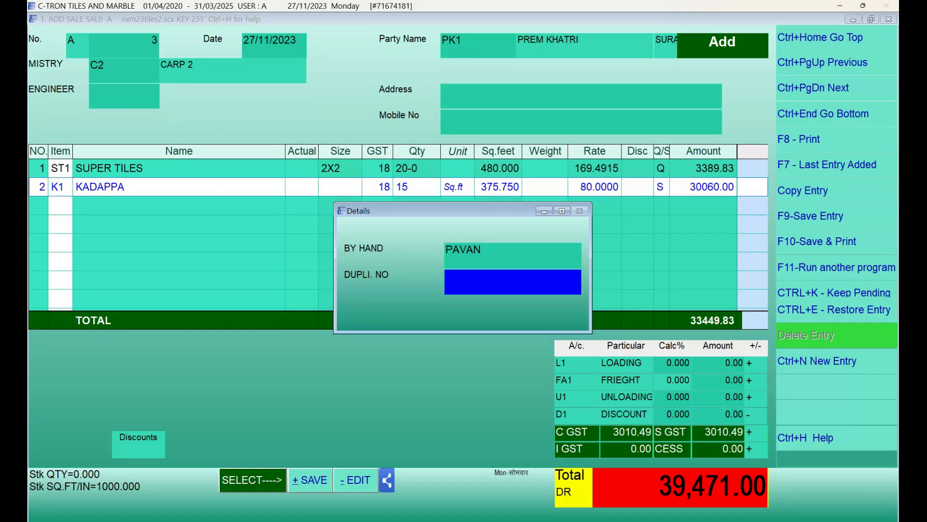
{"action": "type", "text": "123"}
{"action": "key", "text": "Return"}
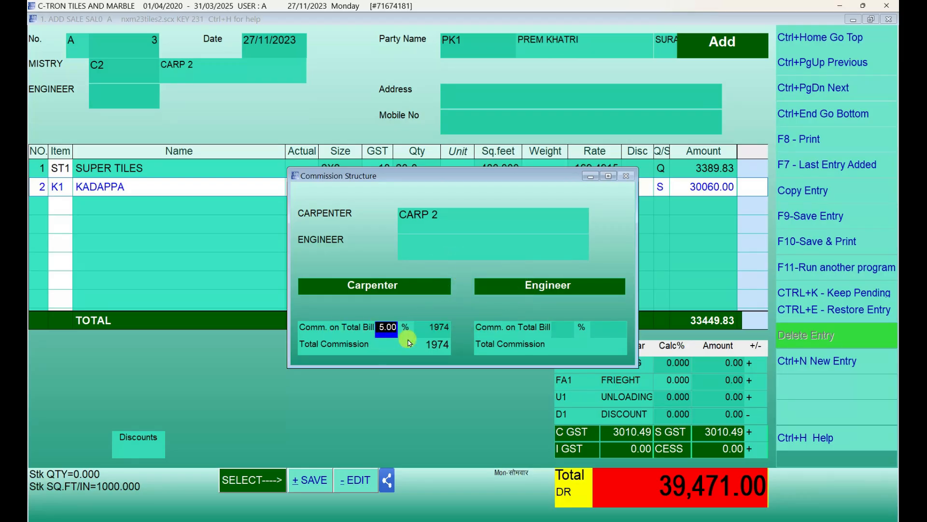
{"action": "key", "text": "Return"}
{"action": "key", "text": "Return"}
{"action": "key", "text": "Return"}
{"action": "key", "text": "Return"}
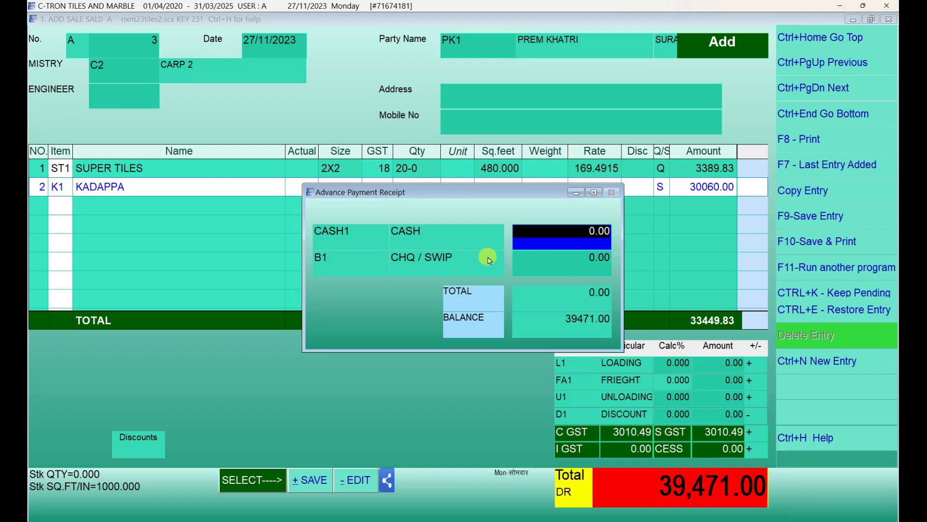
Record 25000 cash received, save the bill, and preview Credit Memo A 3
{"action": "type", "text": "25000 ."}
{"action": "key", "text": "Return"}
{"action": "key", "text": "Return"}
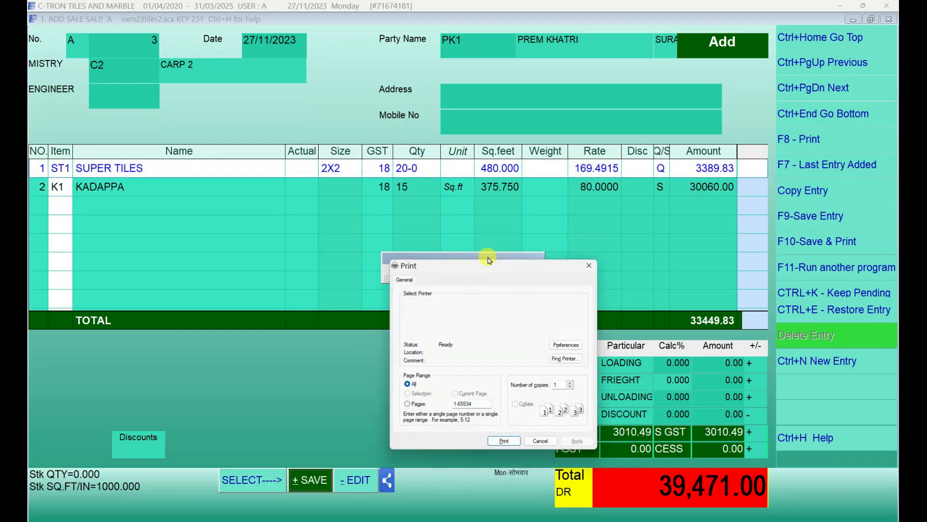
{"action": "key", "text": "Escape"}
{"action": "key", "text": "s"}
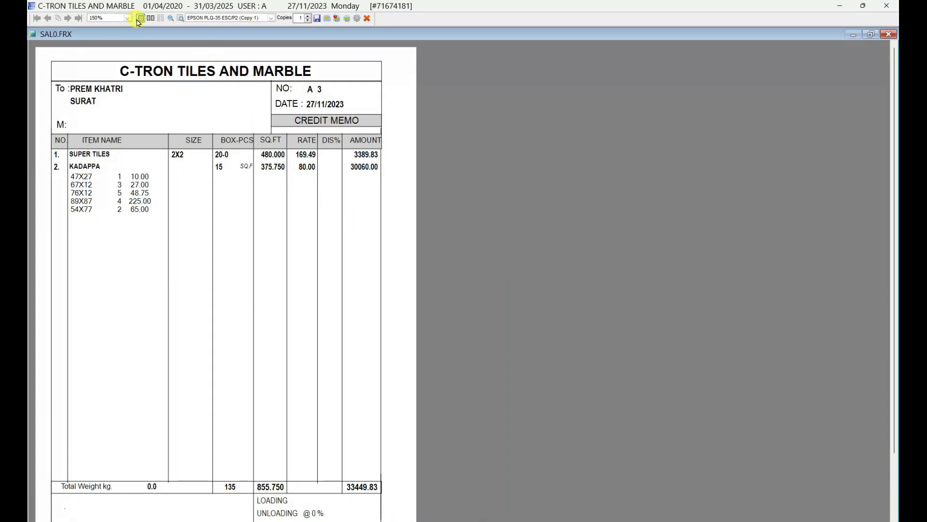
Fit the credit memo preview to width and scroll to check the 14471.00 balance
{"action": "left_click", "coordinate": [118, 19]}
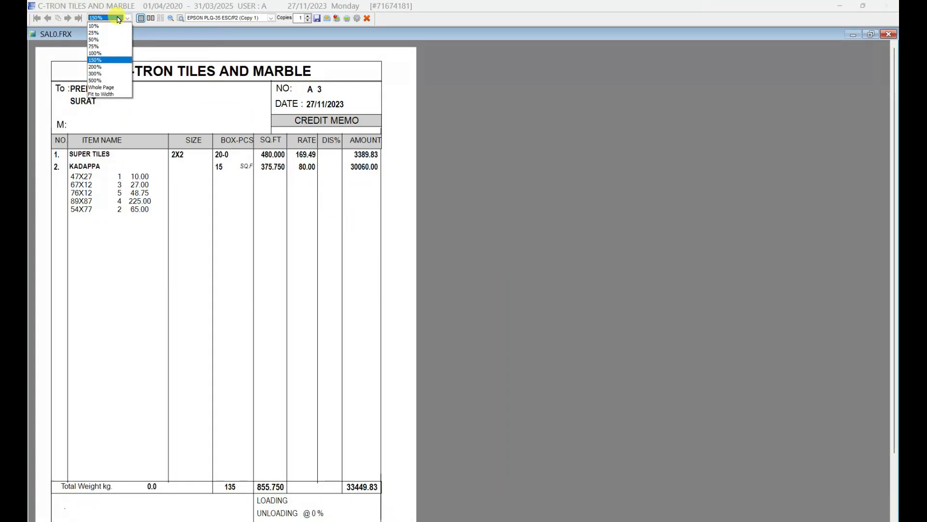
{"action": "left_click", "coordinate": [104, 95]}
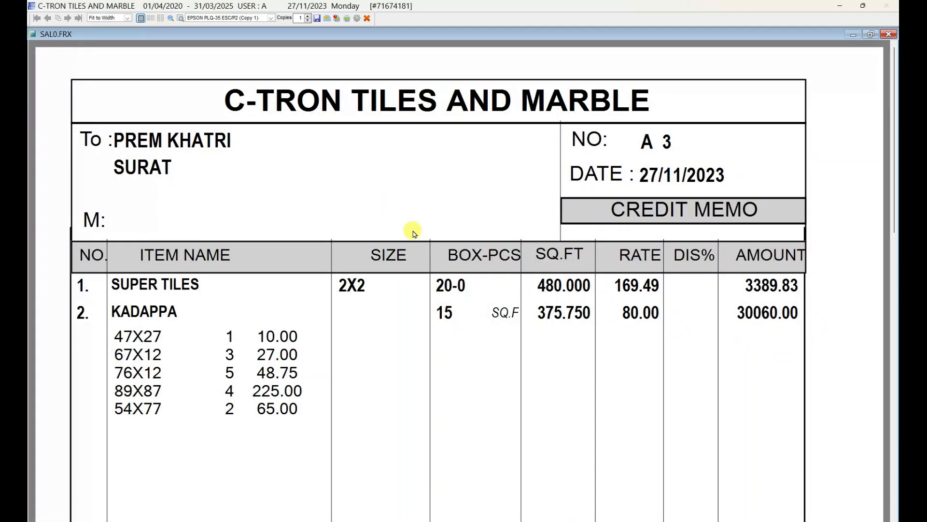
{"action": "scroll", "coordinate": [413, 231], "scroll_direction": "down", "scroll_amount": 3}
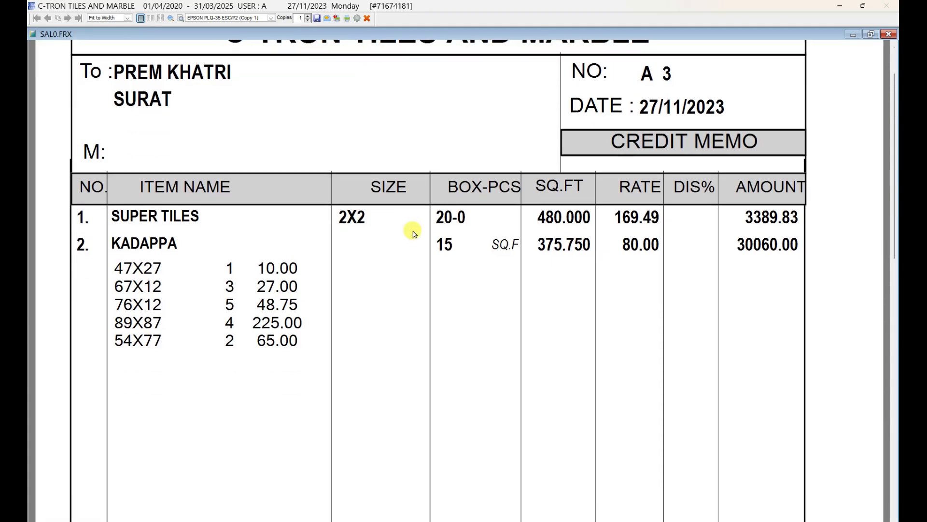
{"action": "scroll", "coordinate": [413, 231], "scroll_direction": "down", "scroll_amount": 5}
{"action": "scroll", "coordinate": [413, 231], "scroll_direction": "down", "scroll_amount": 8}
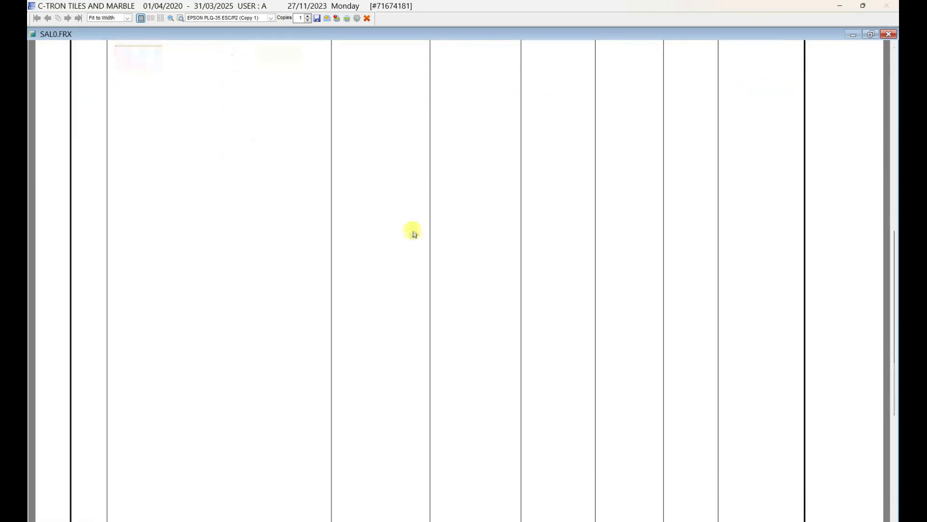
{"action": "scroll", "coordinate": [413, 231], "scroll_direction": "down", "scroll_amount": 10}
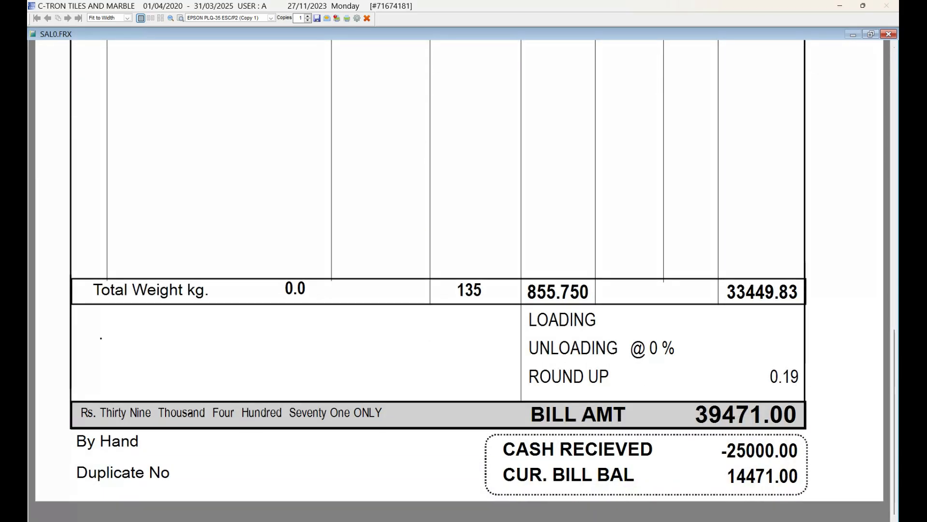
{"action": "scroll", "coordinate": [414, 232], "scroll_direction": "up", "scroll_amount": 20}
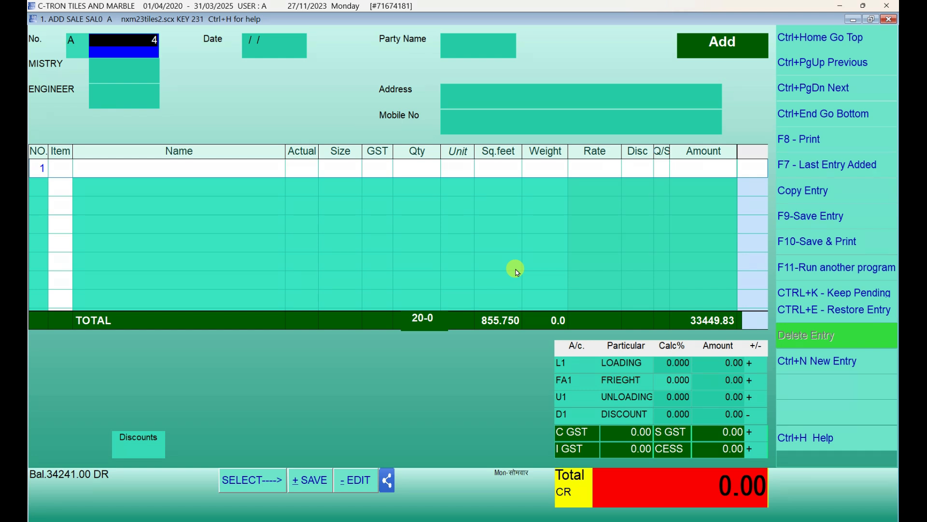
Start bill No. 4 on the CASH account with the customer's name and city
{"action": "key", "text": "Return"}
{"action": "key", "text": "Return"}
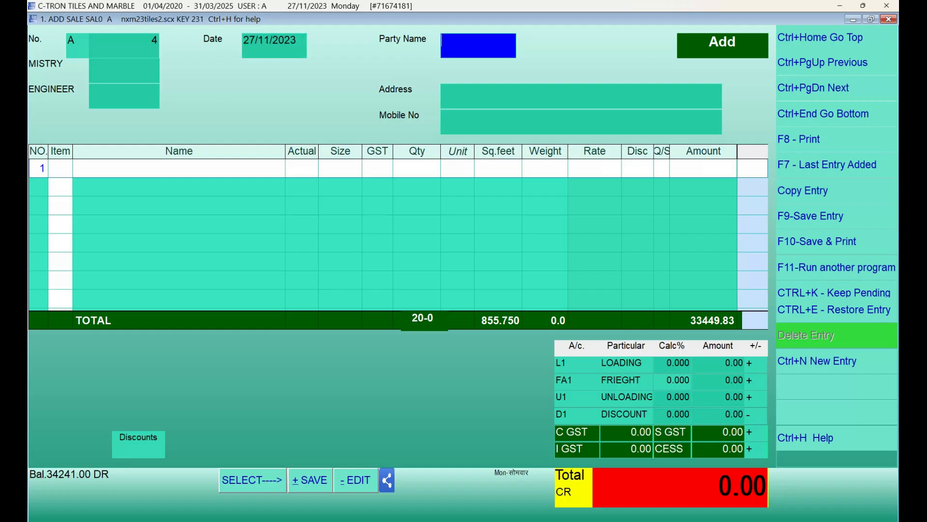
{"action": "type", "text": "CASH"}
{"action": "key", "text": "Return"}
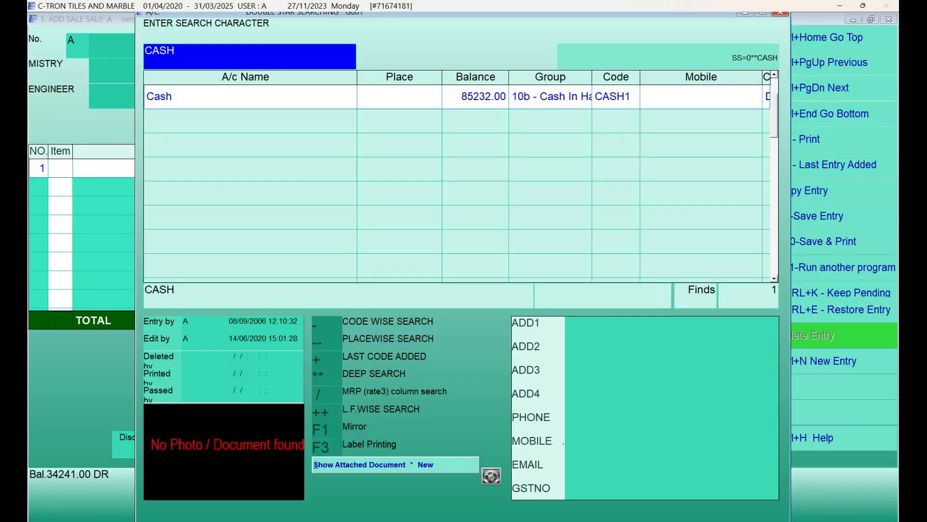
{"action": "key", "text": "Return"}
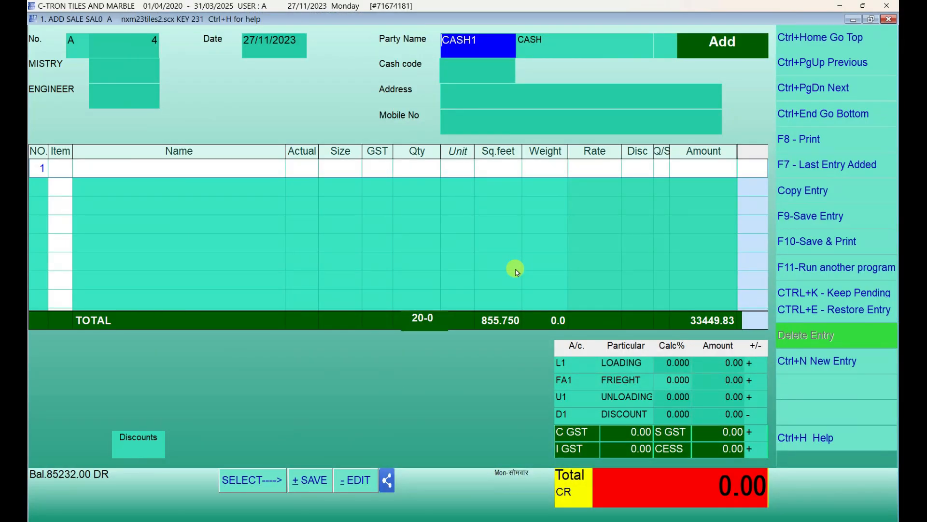
{"action": "key", "text": "Return"}
{"action": "key", "text": "Return"}
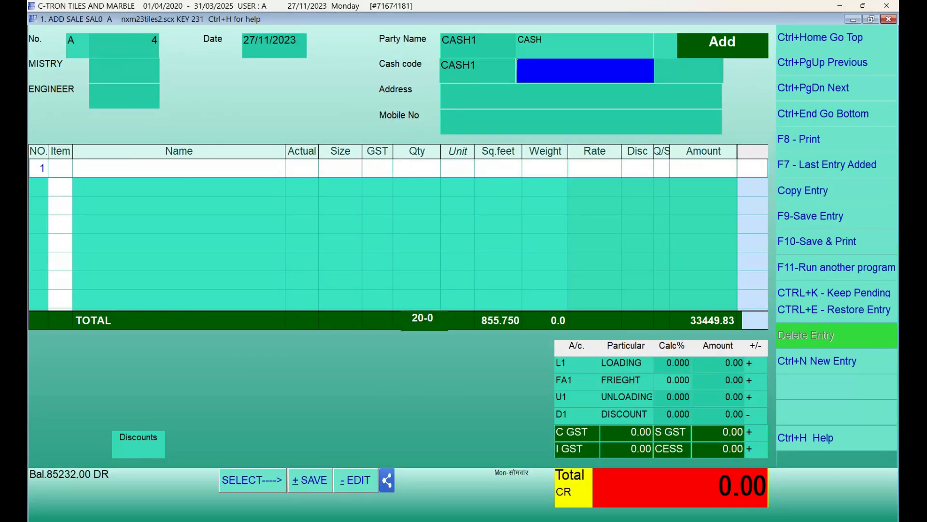
{"action": "type", "text": "JAY R"}
{"action": "key", "text": "Return"}
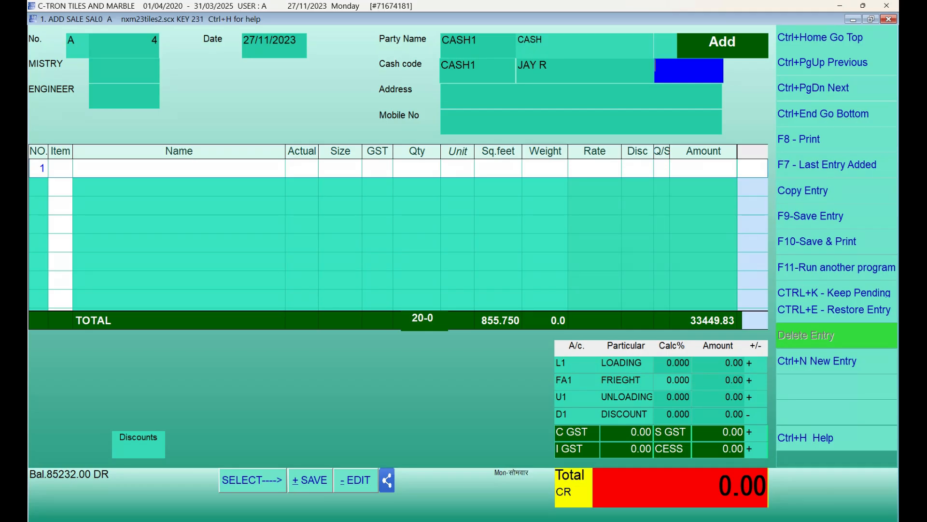
{"action": "type", "text": "VADODARA"}
{"action": "key", "text": "Return"}
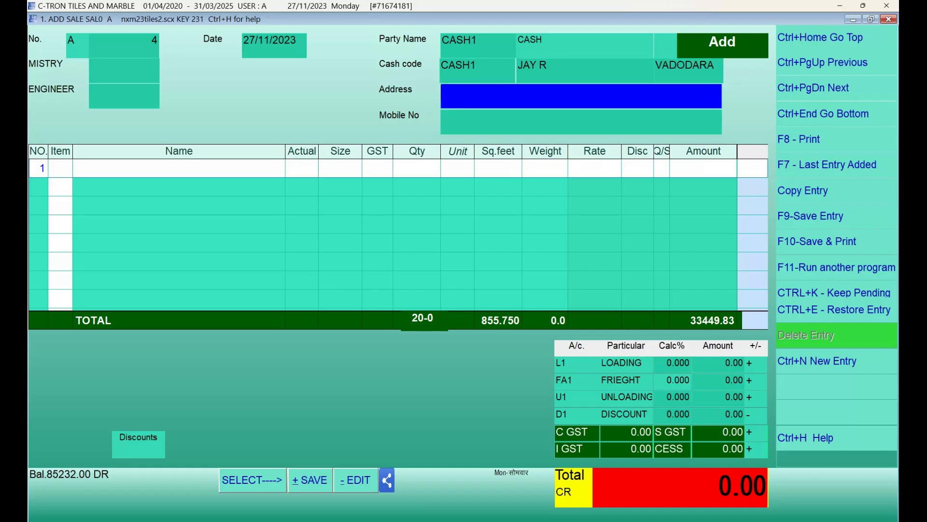
Leave address, mobile, mistry and engineer blank, and add GREEN MARBLEE as the first item
{"action": "key", "text": "Return"}
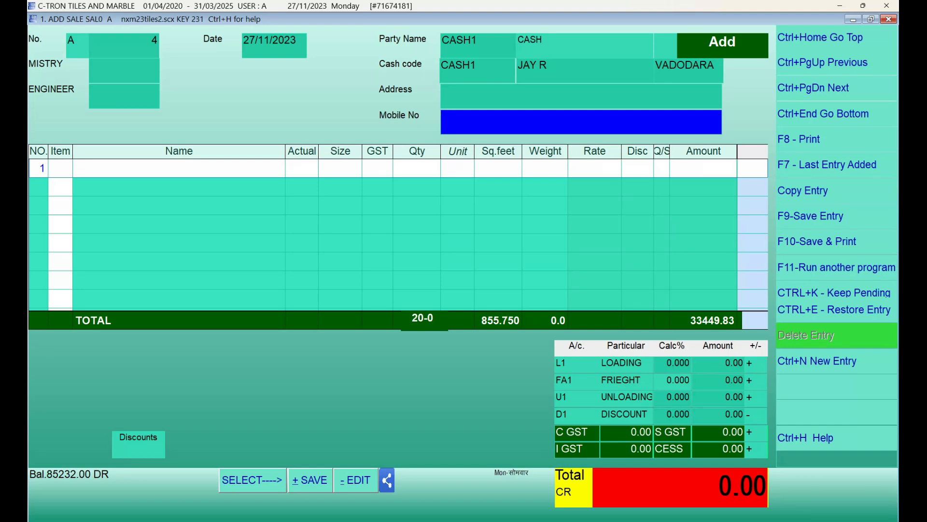
{"action": "key", "text": "Return"}
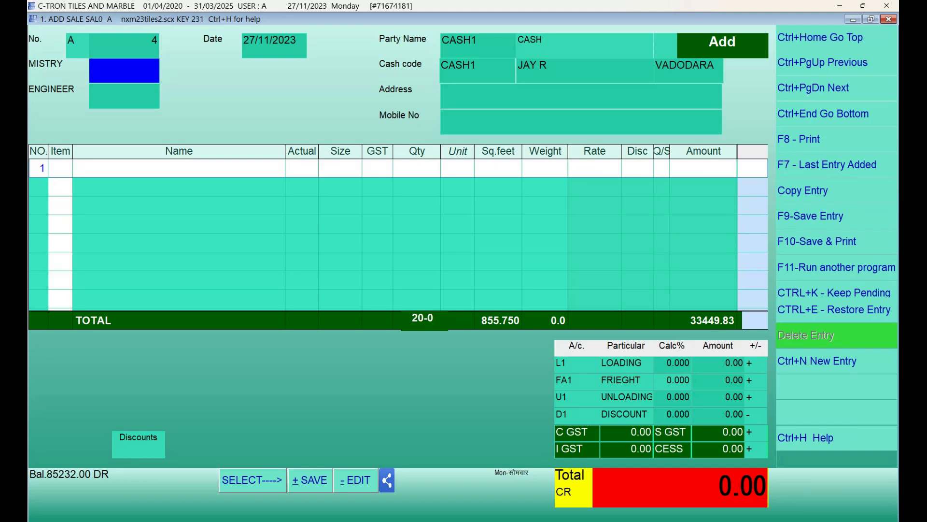
{"action": "key", "text": "Return"}
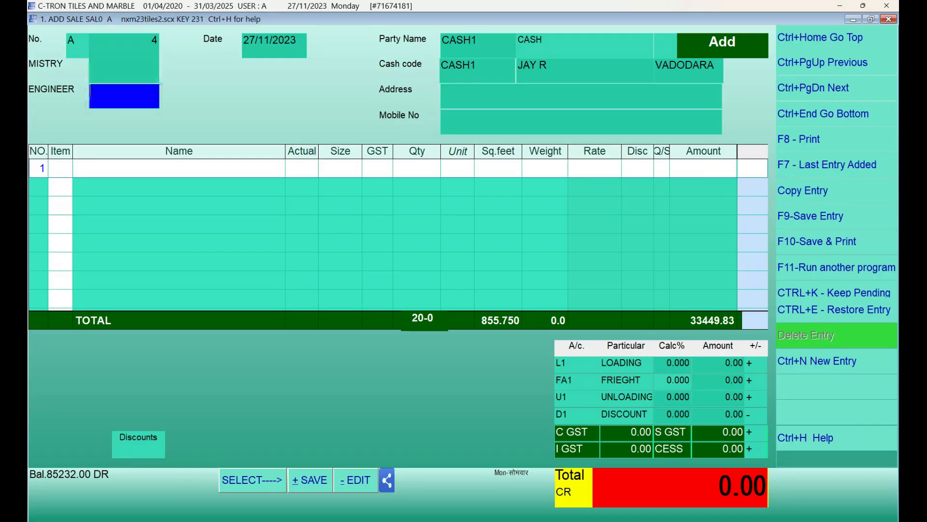
{"action": "key", "text": "Return"}
{"action": "type", "text": "GRE"}
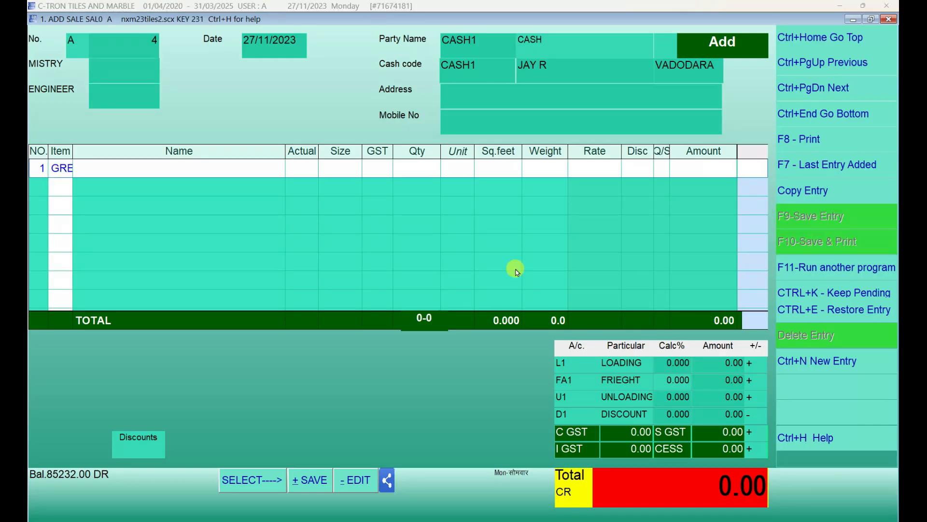
{"action": "key", "text": "Return"}
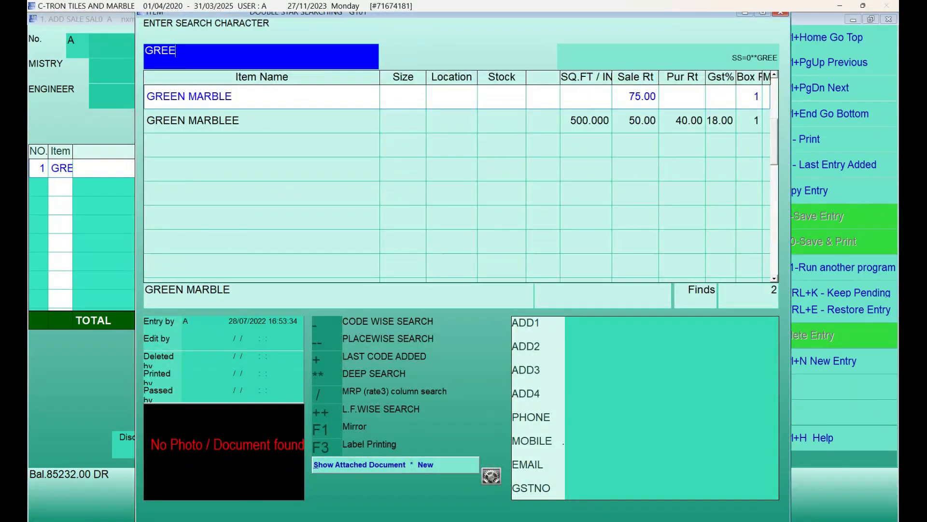
{"action": "key", "text": "Down"}
{"action": "key", "text": "Return"}
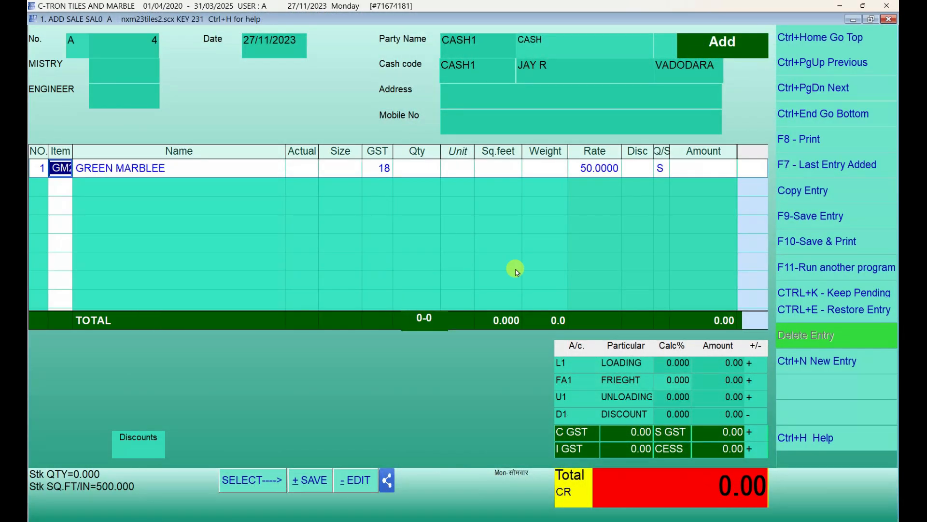
{"action": "key", "text": "Return"}
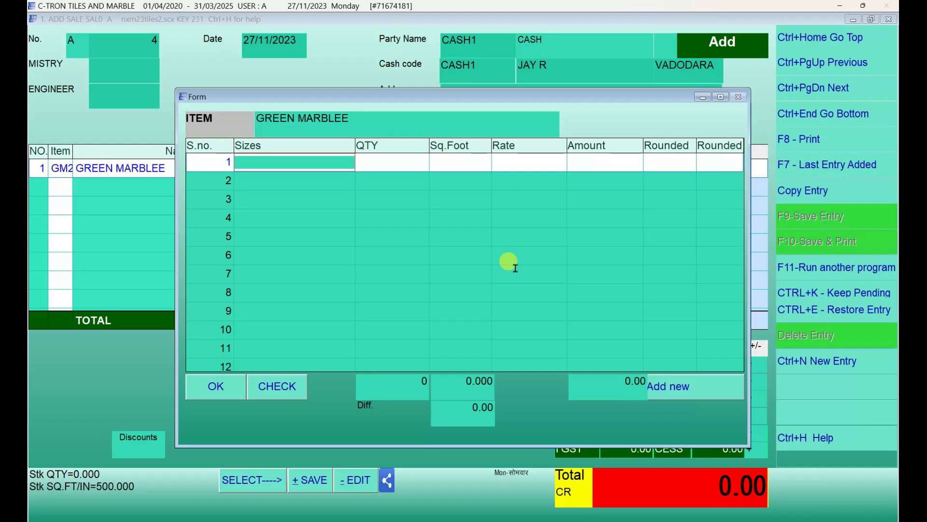
Enter GREEN MARBLEE sizes 45X21×1, 56X23×2 and 78X45×1
{"action": "type", "text": "45X21"}
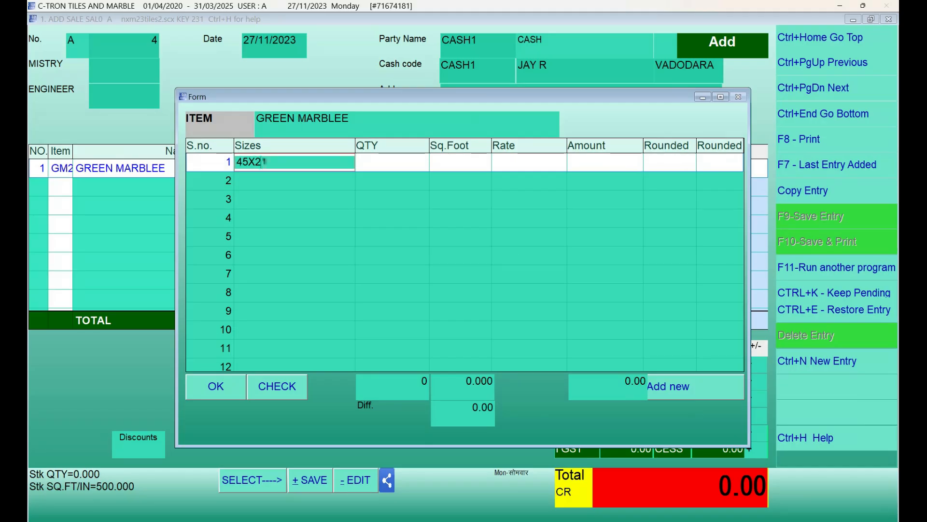
{"action": "key", "text": "Return"}
{"action": "type", "text": "1"}
{"action": "key", "text": "Return"}
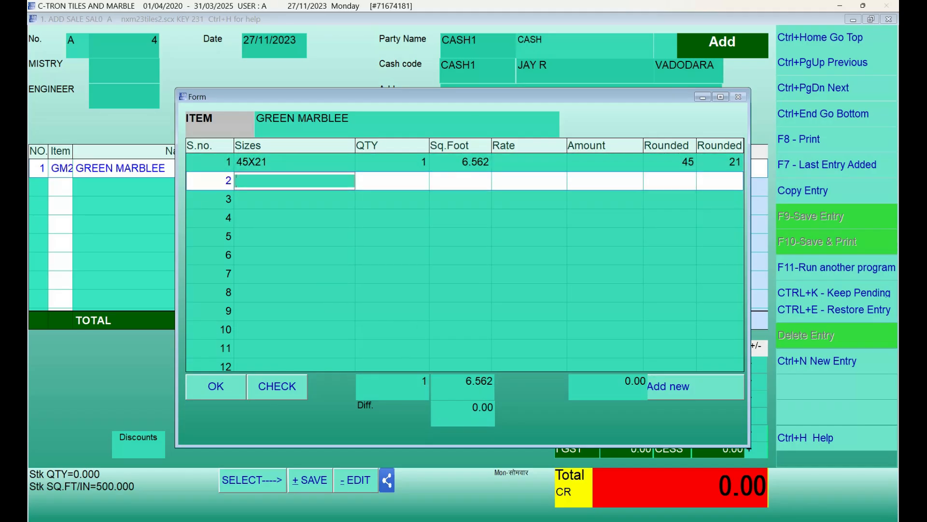
{"action": "type", "text": "56X23"}
{"action": "key", "text": "Return"}
{"action": "type", "text": "2"}
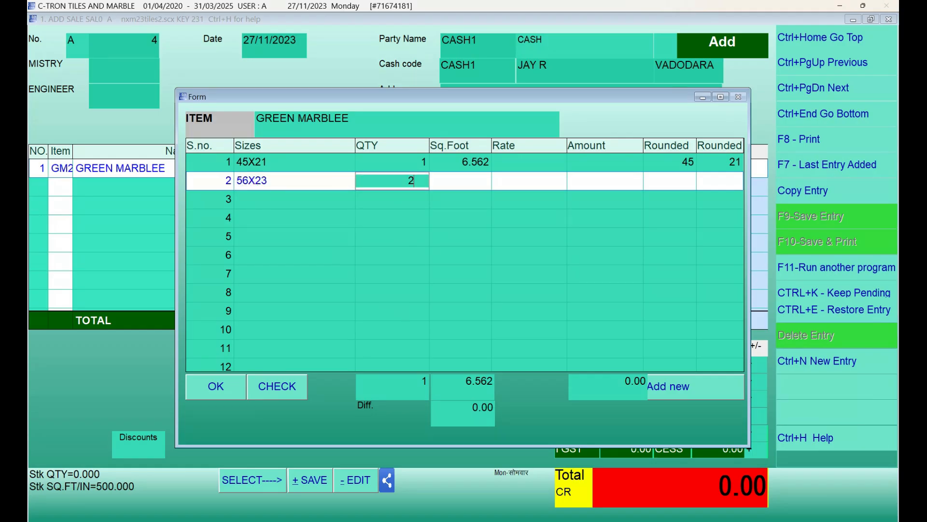
{"action": "key", "text": "Return"}
{"action": "type", "text": "7"}
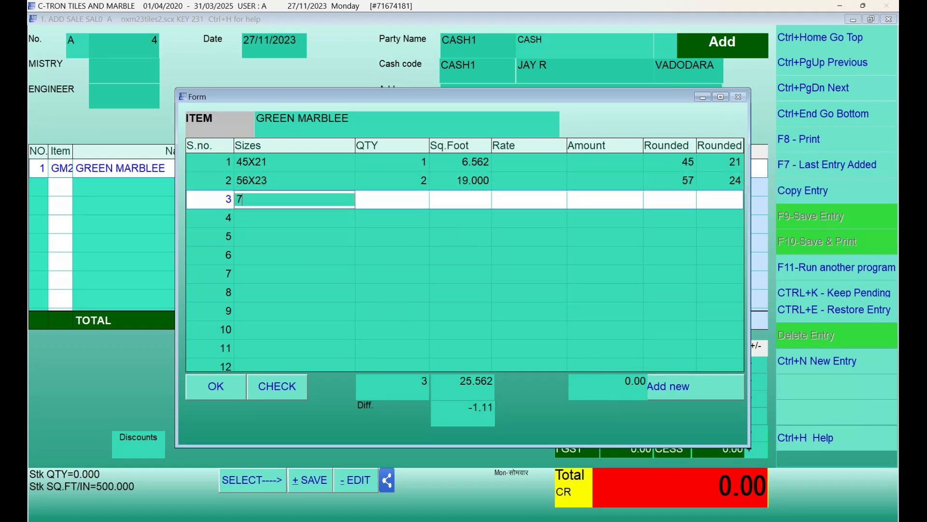
{"action": "type", "text": "8X45"}
{"action": "key", "text": "Return"}
{"action": "type", "text": "1"}
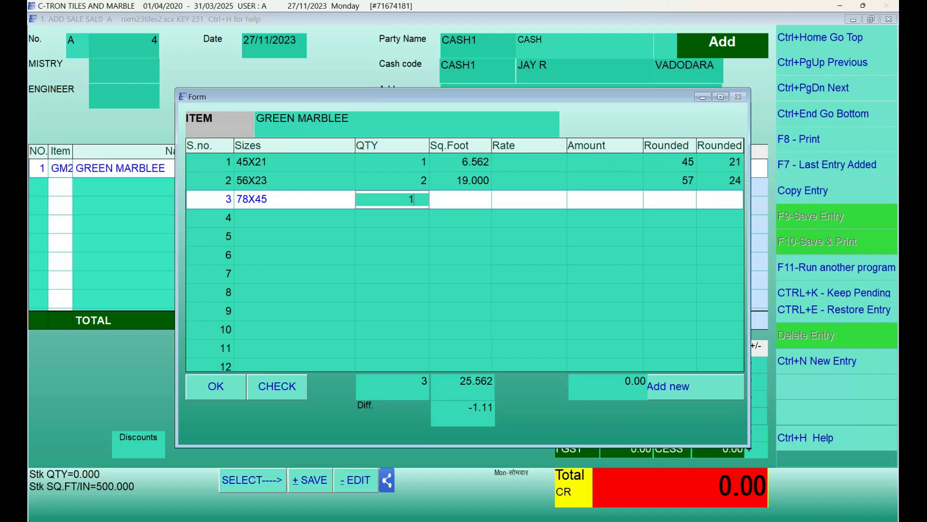
{"action": "key", "text": "Return"}
Add sizes 78X21×2 and 65X32×2, then accept the size list
{"action": "type", "text": "78X21"}
{"action": "key", "text": "Return"}
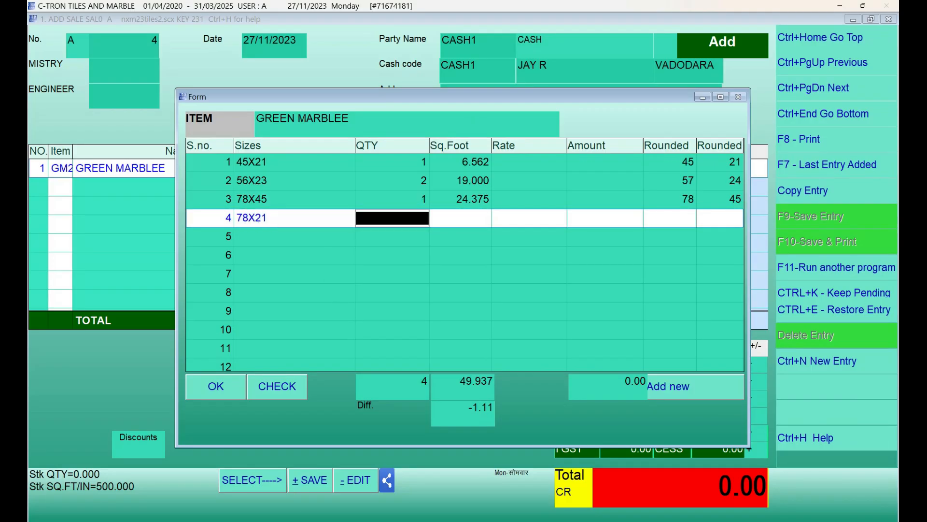
{"action": "type", "text": "2"}
{"action": "key", "text": "Return"}
{"action": "type", "text": "65X21"}
{"action": "key", "text": "BackSpace"}
{"action": "key", "text": "BackSpace"}
{"action": "type", "text": "32"}
{"action": "key", "text": "Return"}
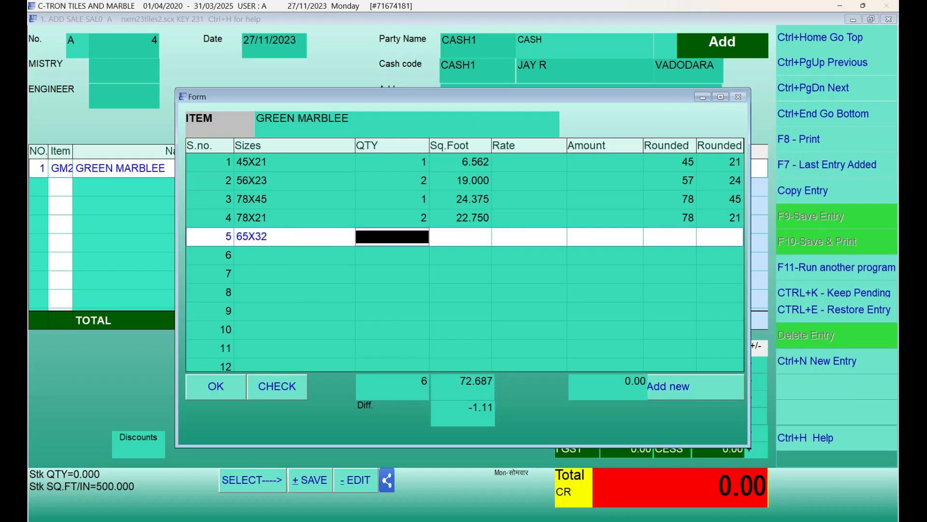
{"action": "type", "text": "2"}
{"action": "key", "text": "Return"}
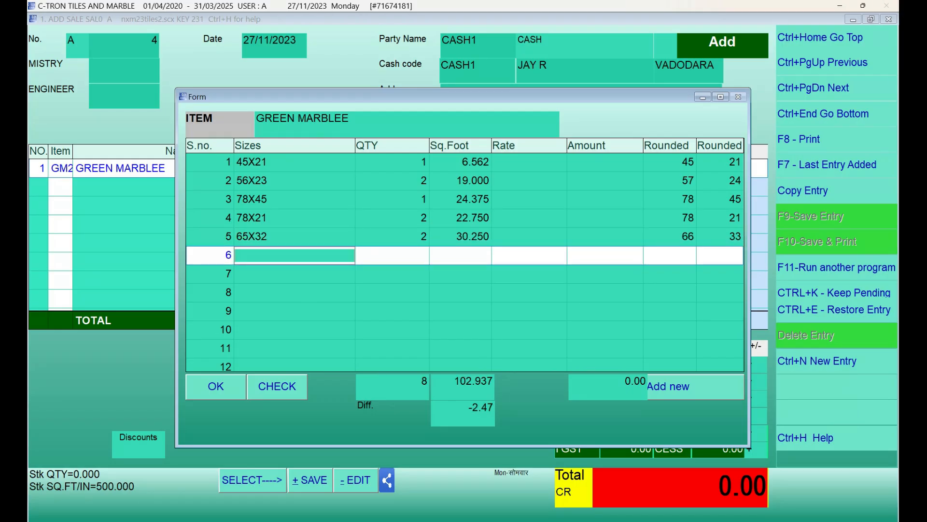
{"action": "key", "text": "Return"}
{"action": "key", "text": "Return"}
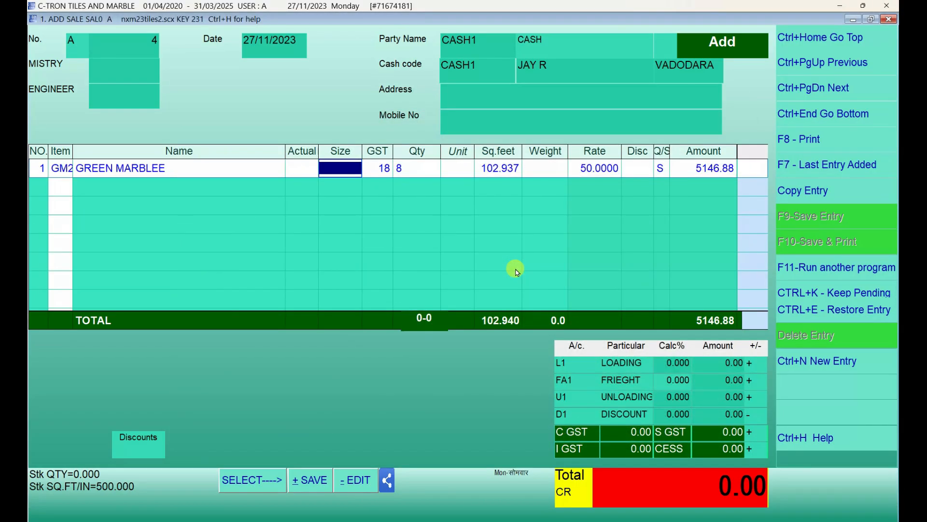
{"action": "key", "text": "Return"}
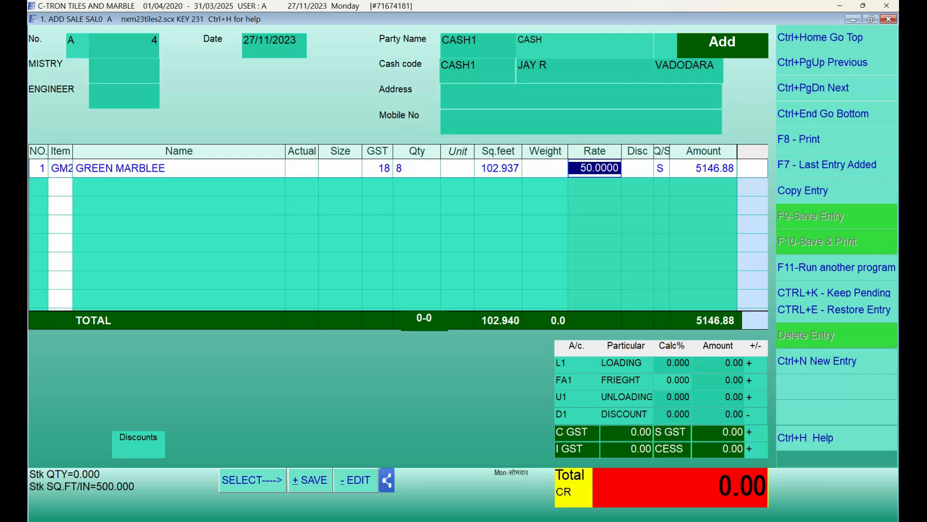
Change the GREEN MARBLEE rate to 55 (amount 5661.56) and end the item lines
{"action": "type", "text": "55"}
{"action": "key", "text": "Return"}
{"action": "key", "text": "Return"}
{"action": "key", "text": "Return"}
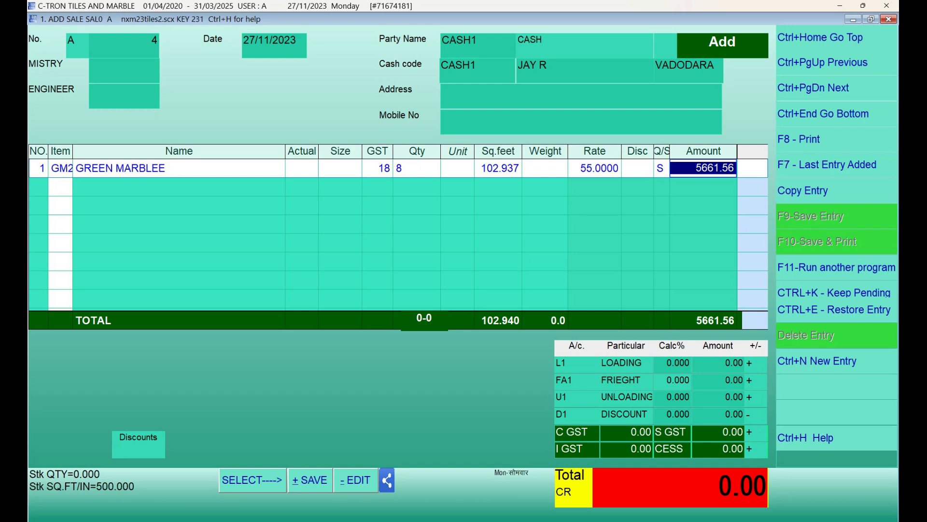
{"action": "key", "text": "Return"}
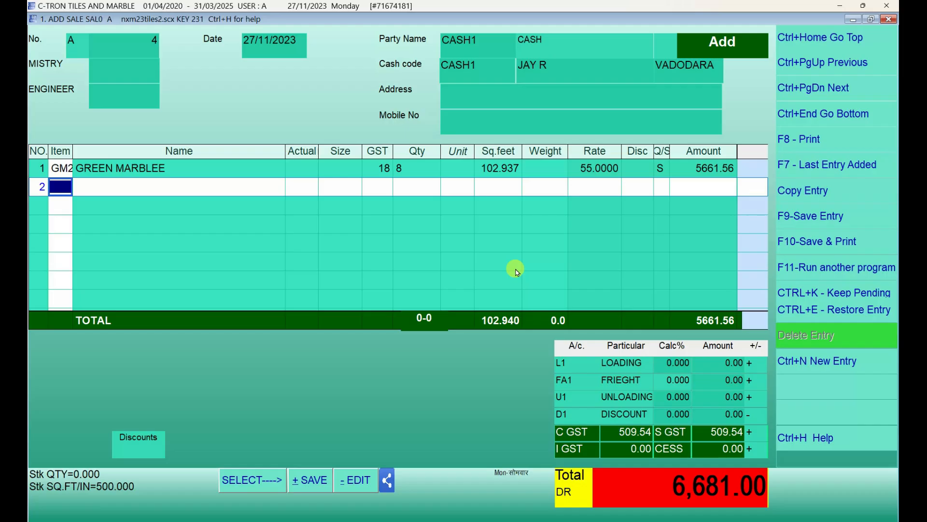
{"action": "key", "text": "Return"}
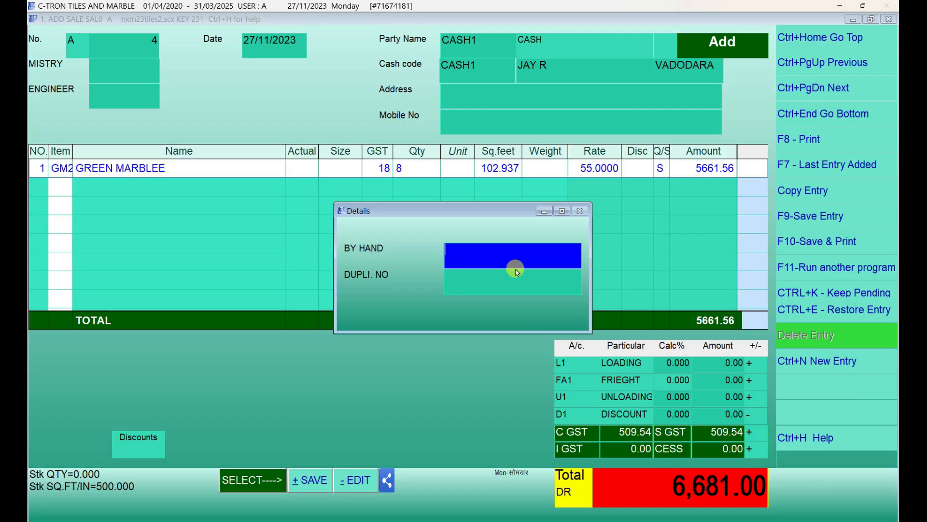
Save the cash sale without printing so Cash Memo A 4 is previewed
{"action": "left_click", "coordinate": [516, 272]}
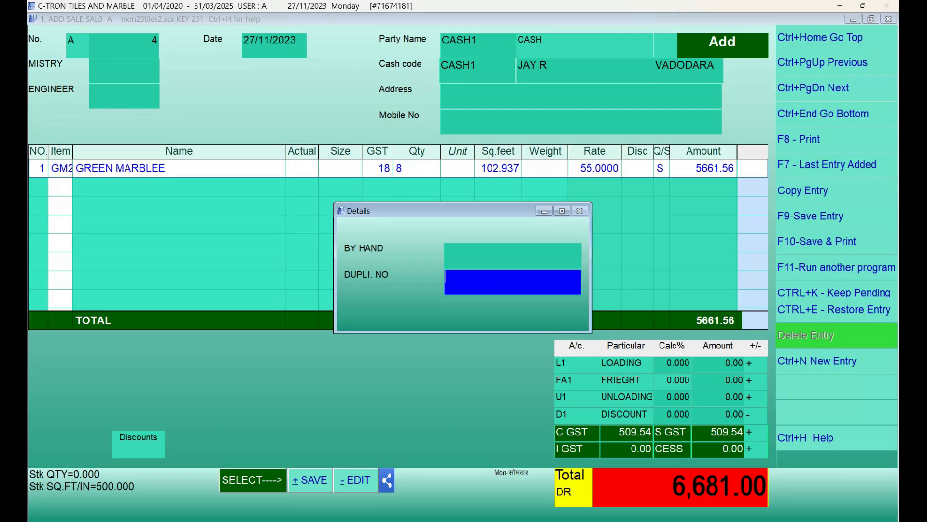
{"action": "key", "text": "Return"}
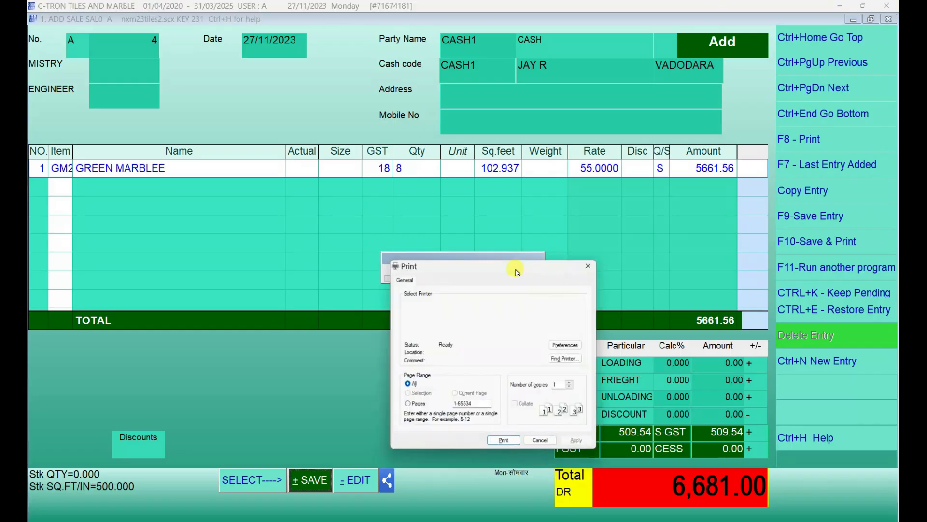
{"action": "key", "text": "n"}
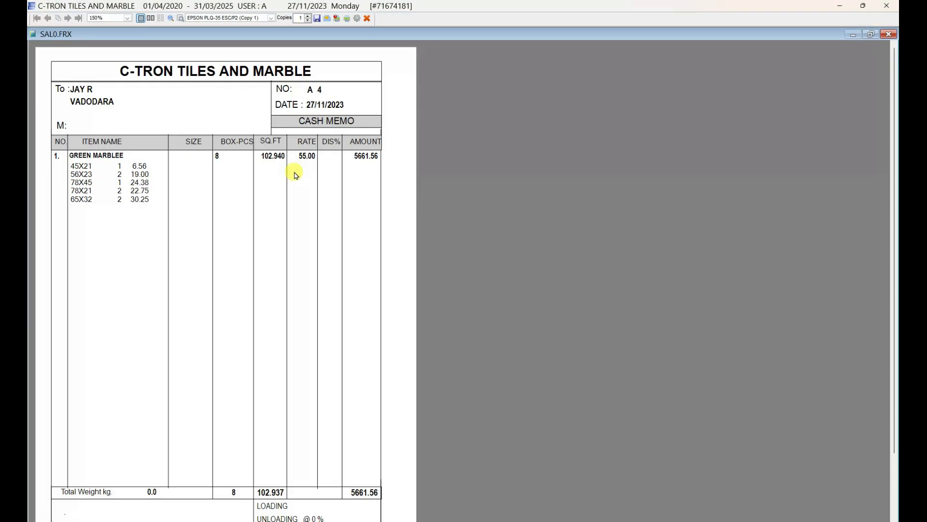
Scroll through the cash memo to check GREEN MARBLEE's five sizes and the 6681.00 bill amount
{"action": "scroll", "coordinate": [296, 175], "scroll_direction": "down", "scroll_amount": 1}
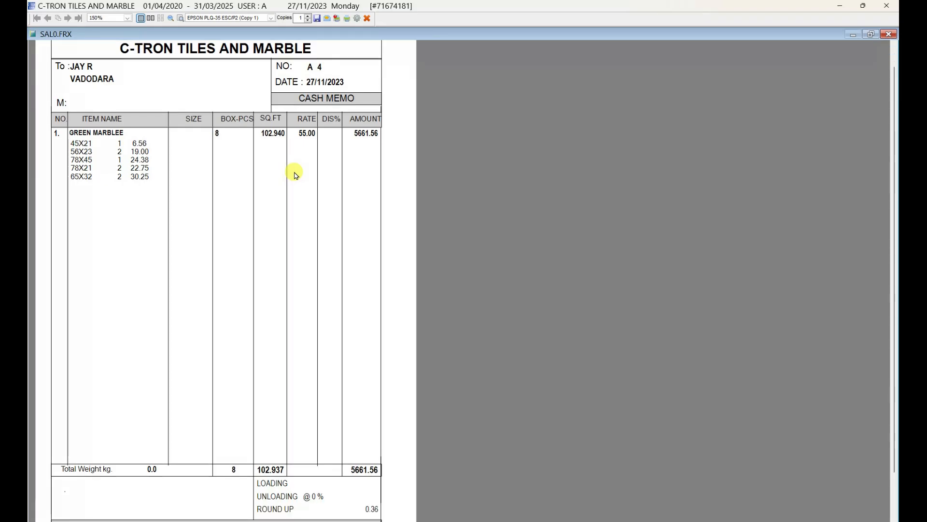
{"action": "scroll", "coordinate": [296, 175], "scroll_direction": "up", "scroll_amount": 1}
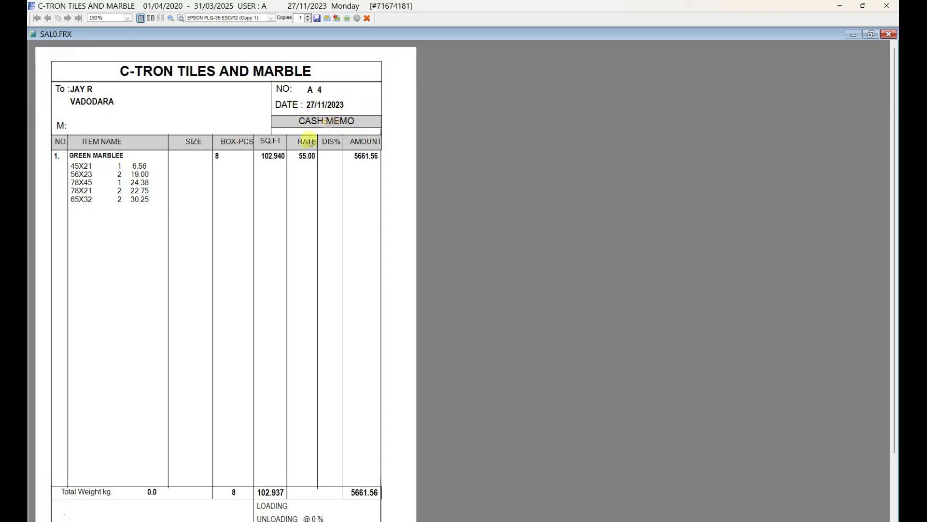
{"action": "scroll", "coordinate": [265, 182], "scroll_direction": "down", "scroll_amount": 1}
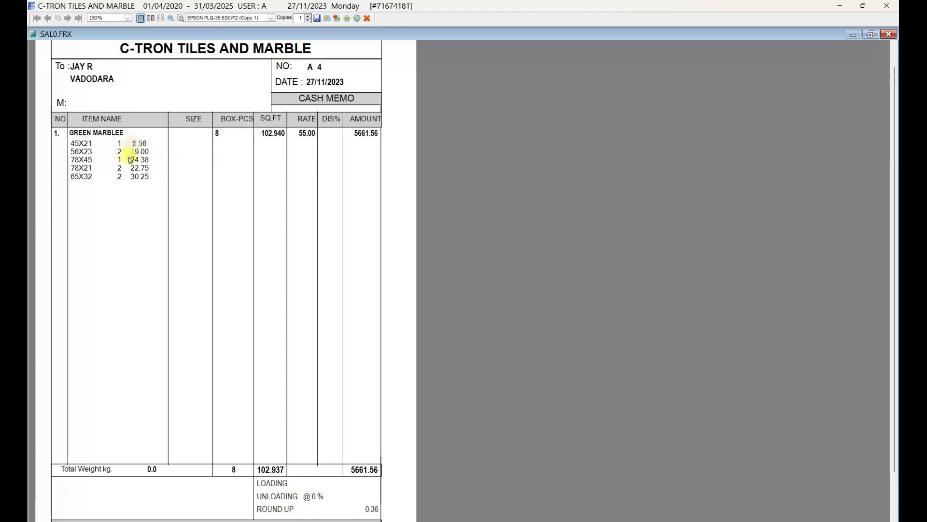
{"action": "scroll", "coordinate": [221, 166], "scroll_direction": "down", "scroll_amount": 2}
{"action": "scroll", "coordinate": [244, 184], "scroll_direction": "up", "scroll_amount": 1}
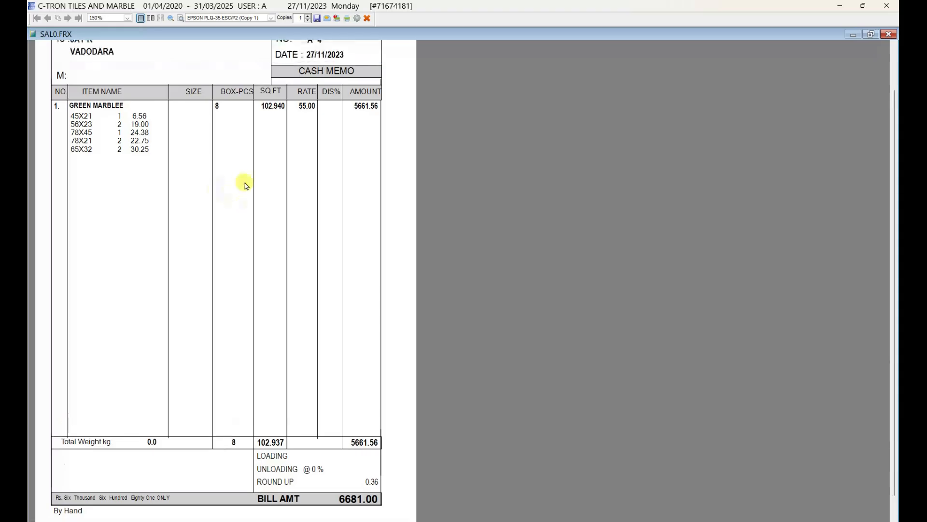
{"action": "scroll", "coordinate": [245, 183], "scroll_direction": "up", "scroll_amount": 1}
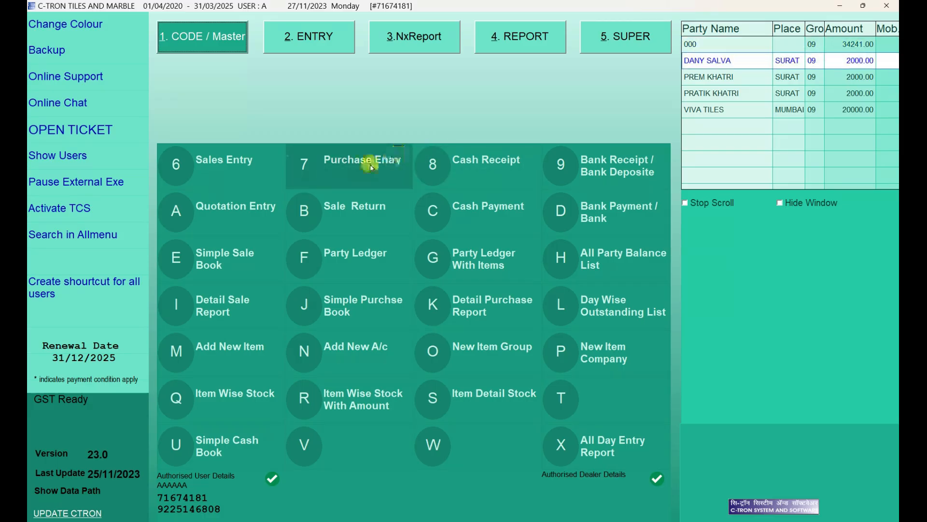
Start a new regular purchase entry, No. 1, dated 27/11/2023
{"action": "left_click", "coordinate": [354, 170]}
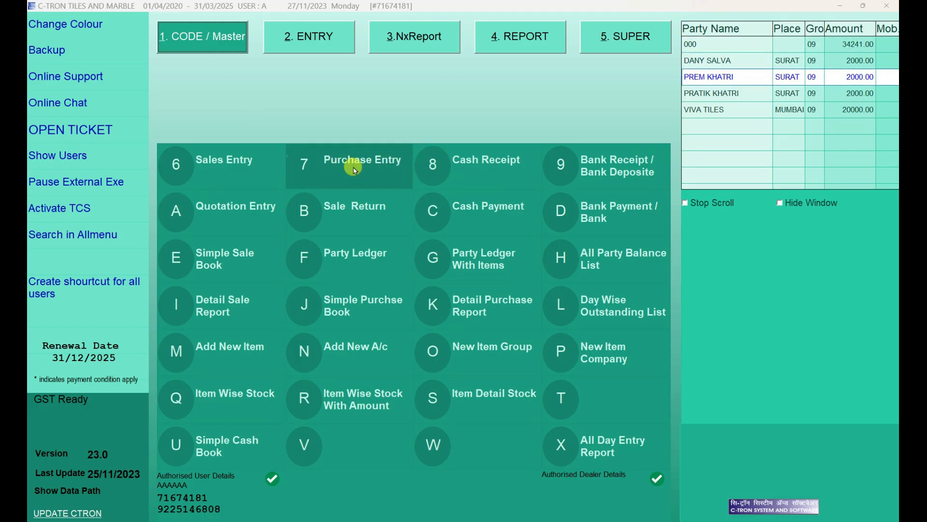
{"action": "key", "text": "Return"}
{"action": "key", "text": "Return"}
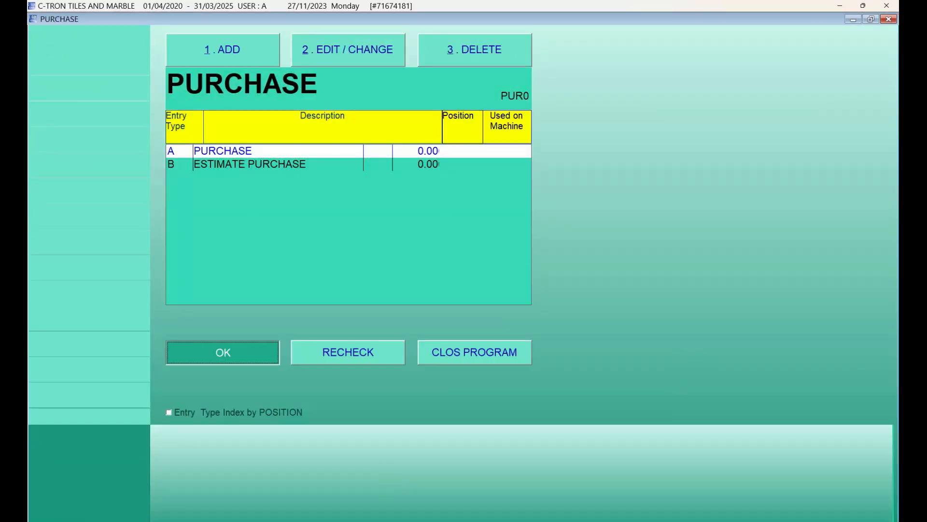
{"action": "key", "text": "Return"}
{"action": "key", "text": "Return"}
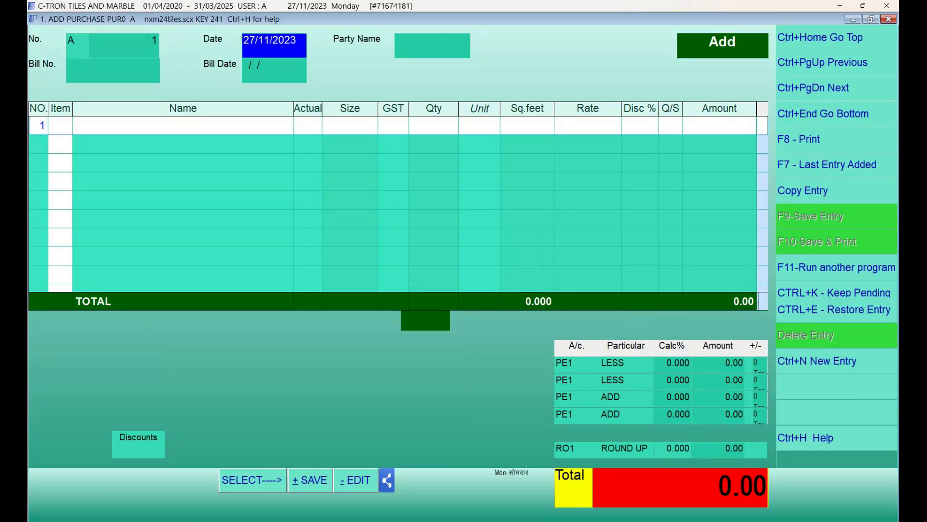
{"action": "key", "text": "Return"}
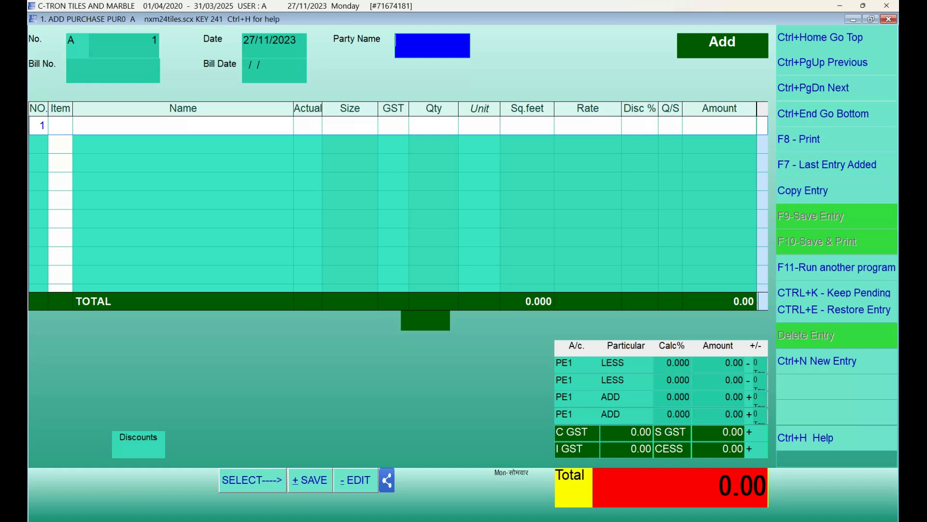
Search the party accounts for PREM TIL, find no match, and return to Party Name
{"action": "type", "text": "PREM T"}
{"action": "key", "text": "Return"}
{"action": "type", "text": "IL"}
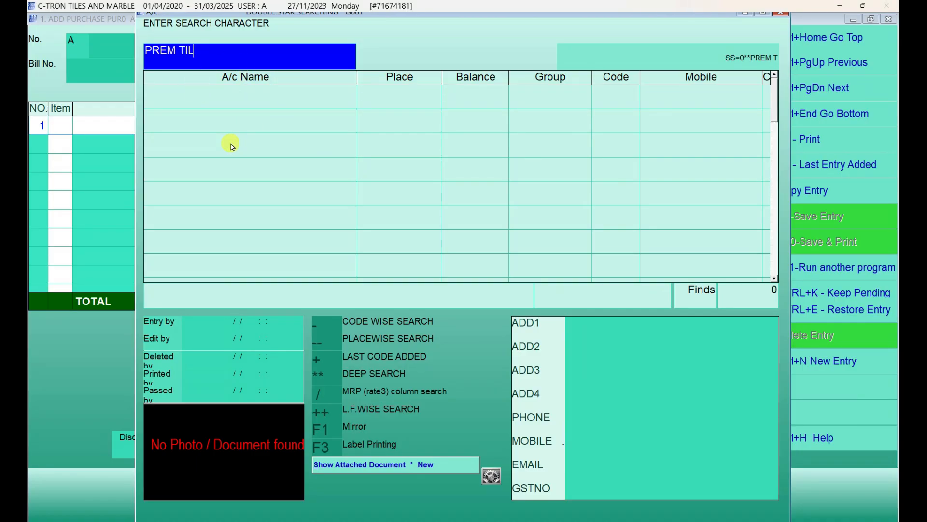
{"action": "key", "text": "Escape"}
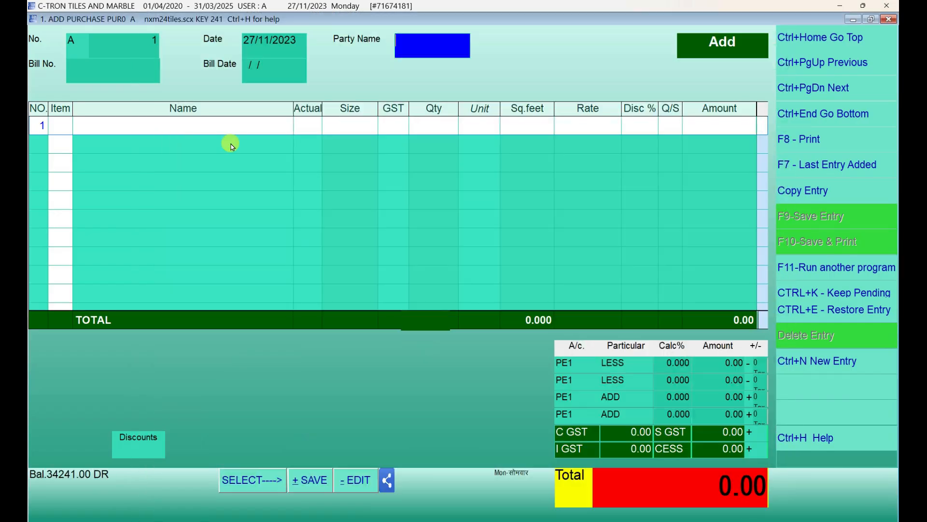
{"action": "left_click", "coordinate": [231, 145]}
Create a new party account named PREM TILES with place AHEMDABAD
{"action": "key", "text": "Return"}
{"action": "key", "text": "Return"}
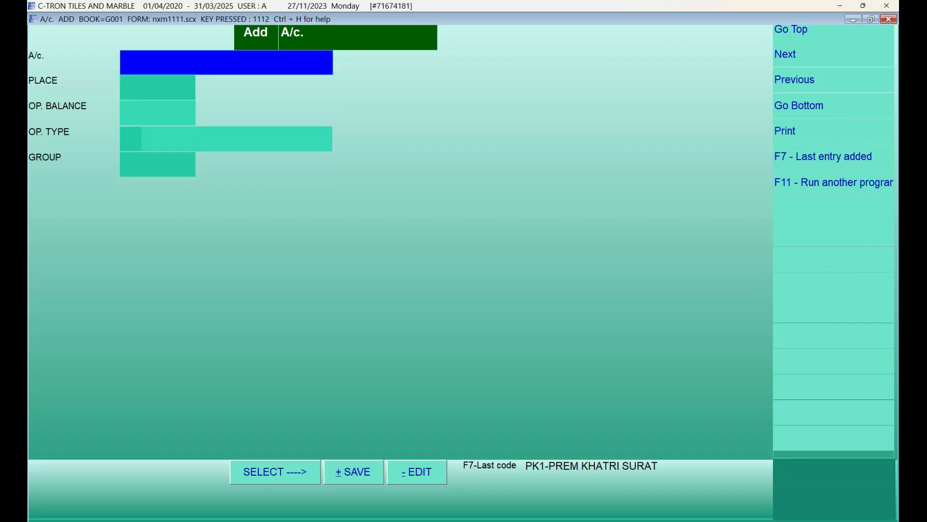
{"action": "type", "text": "PREM TILES"}
{"action": "key", "text": "Return"}
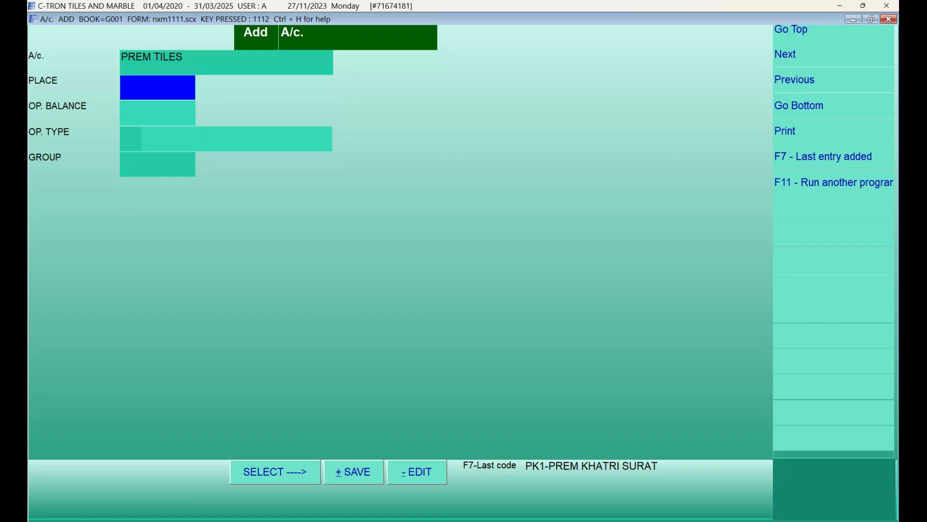
{"action": "type", "text": "AHEMDABAD"}
{"action": "key", "text": "Return"}
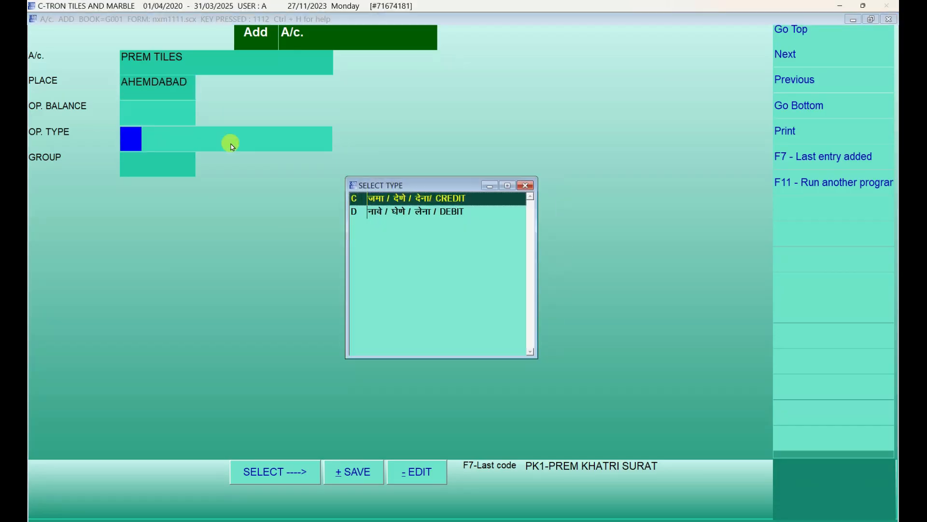
Make it a credit-type account under Suppliers / Sundry Creditors and save it, skipping address and GST details
{"action": "key", "text": "Return"}
{"action": "key", "text": "Return"}
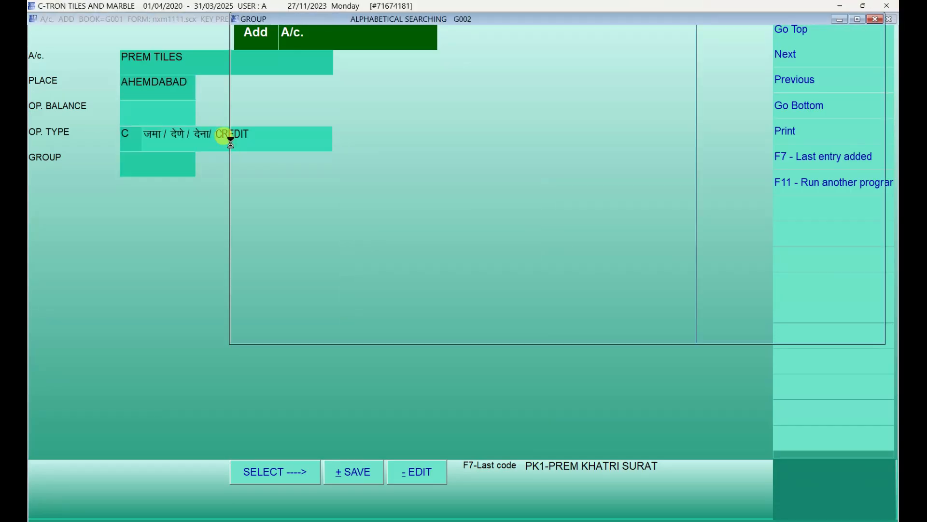
{"action": "key", "text": "Down"}
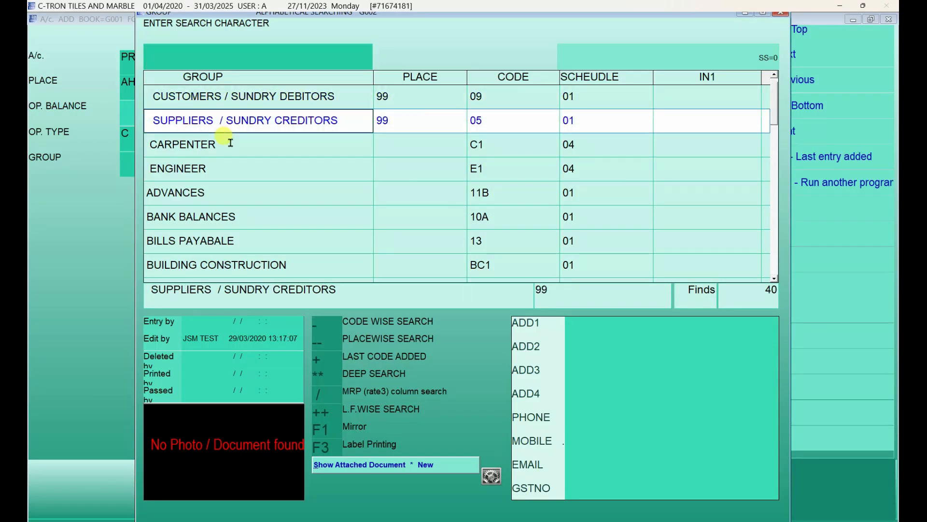
{"action": "key", "text": "Return"}
{"action": "key", "text": "Return"}
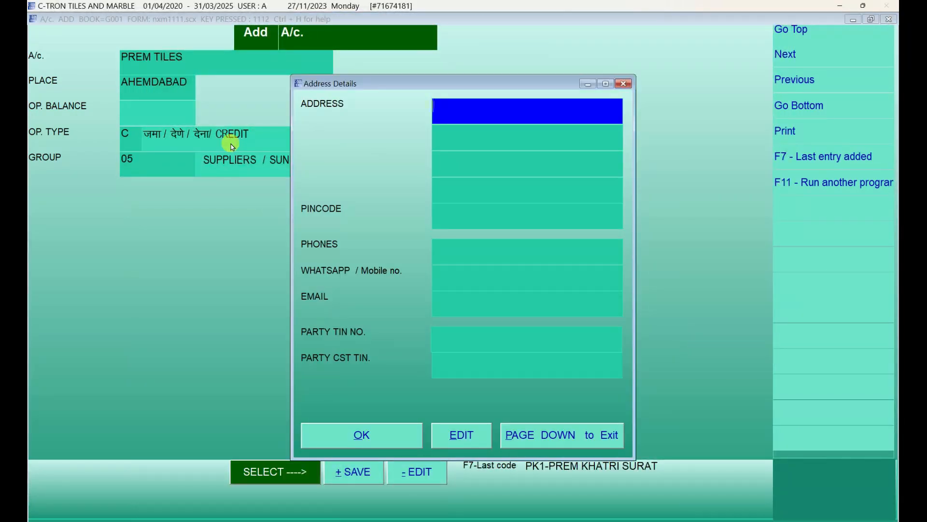
{"action": "key", "text": "Return"}
{"action": "key", "text": "Return"}
{"action": "key", "text": "Return"}
{"action": "key", "text": "Return"}
{"action": "key", "text": "Return"}
{"action": "key", "text": "Return"}
{"action": "key", "text": "Return"}
{"action": "key", "text": "Return"}
{"action": "key", "text": "Return"}
{"action": "key", "text": "Return"}
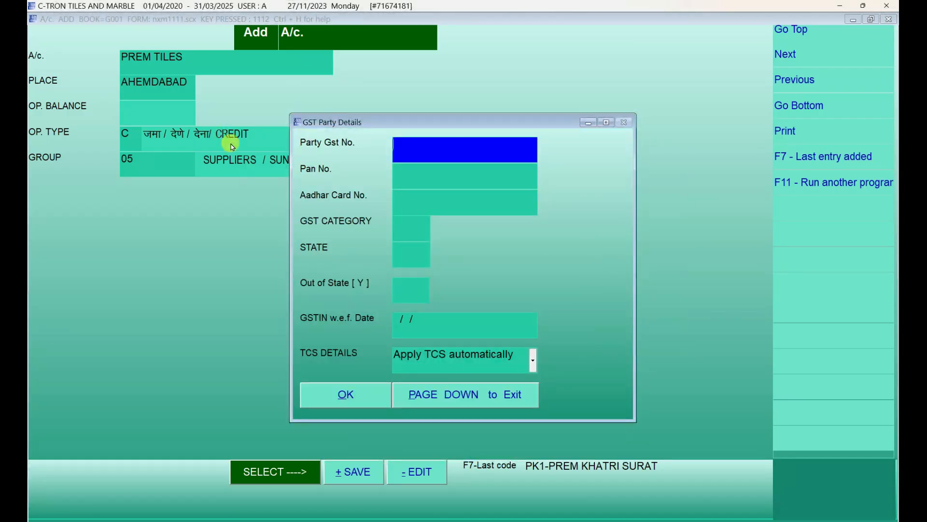
{"action": "key", "text": "Return"}
{"action": "key", "text": "Return"}
{"action": "key", "text": "Return"}
{"action": "key", "text": "Return"}
{"action": "key", "text": "Return"}
{"action": "key", "text": "Return"}
{"action": "key", "text": "Return"}
{"action": "key", "text": "Return"}
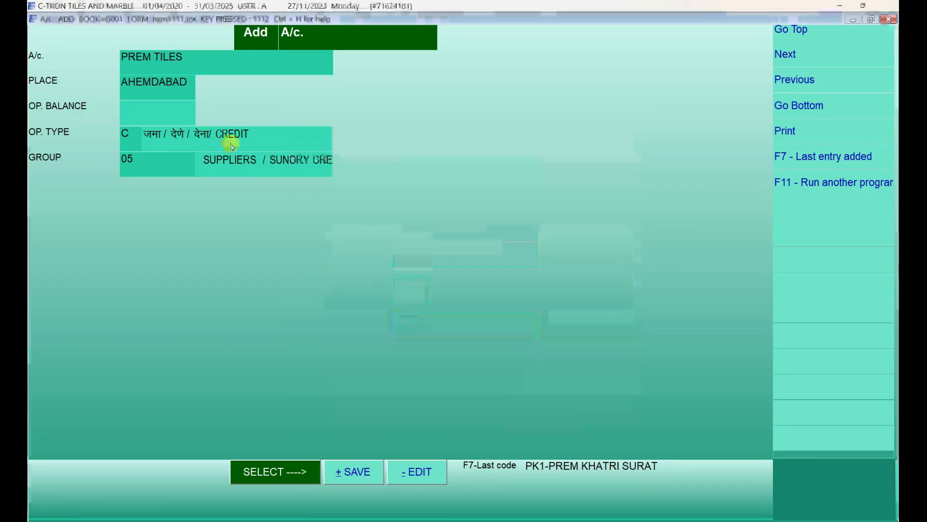
{"action": "key", "text": "Right"}
{"action": "key", "text": "Return"}
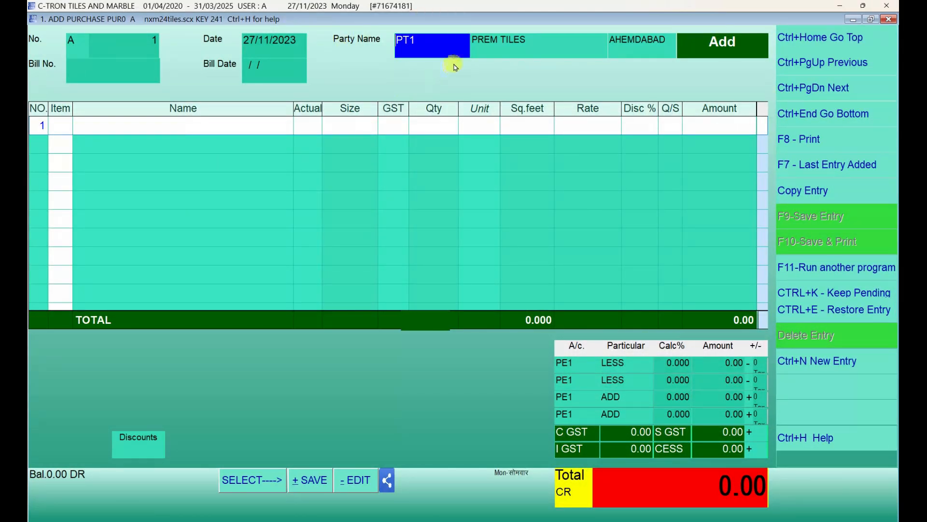
Enter supplier bill number AG321 and accept bill date 27/11/2023
{"action": "key", "text": "Return"}
{"action": "type", "text": "AG321"}
{"action": "key", "text": "Return"}
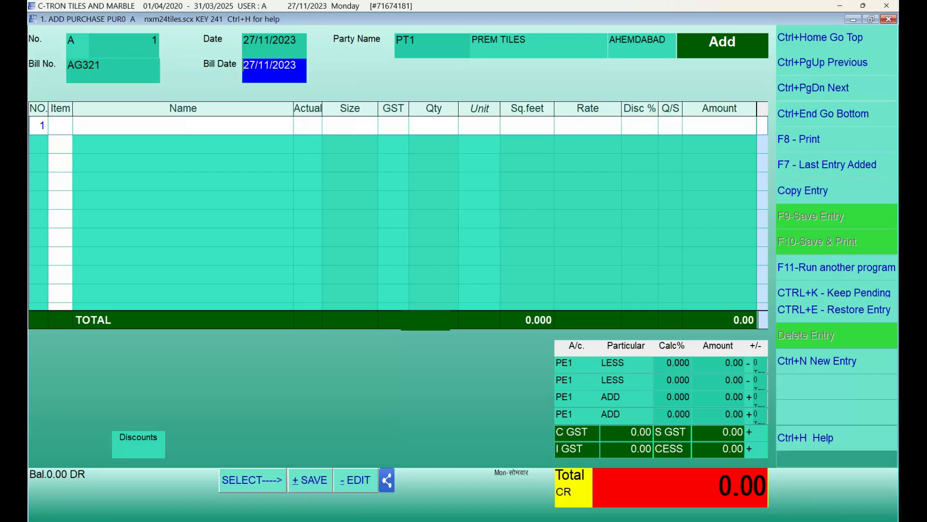
{"action": "key", "text": "Return"}
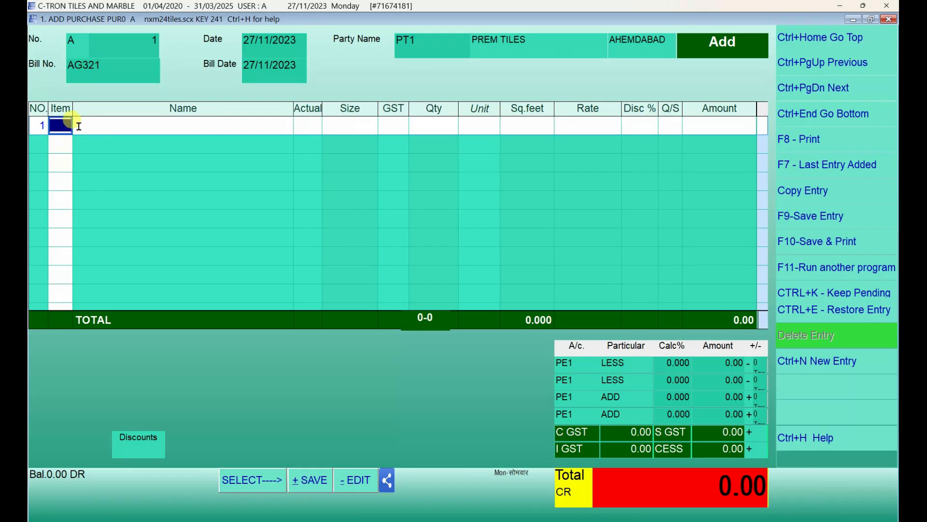
Search items for TILE SU and pick SUPER TILES for the first line
{"action": "type", "text": "TILE"}
{"action": "key", "text": "Return"}
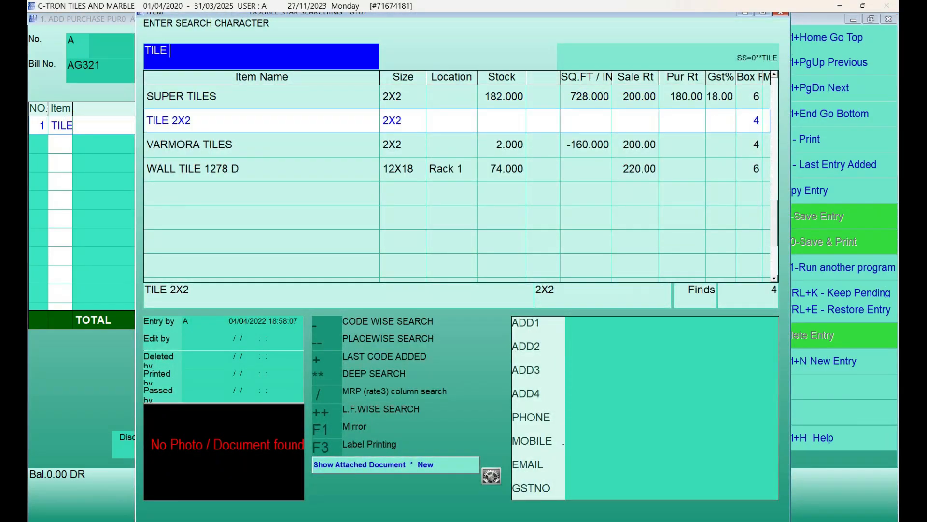
{"action": "type", "text": "1"}
{"action": "key", "text": "BackSpace"}
{"action": "type", "text": "W"}
{"action": "key", "text": "BackSpace"}
{"action": "type", "text": "SU"}
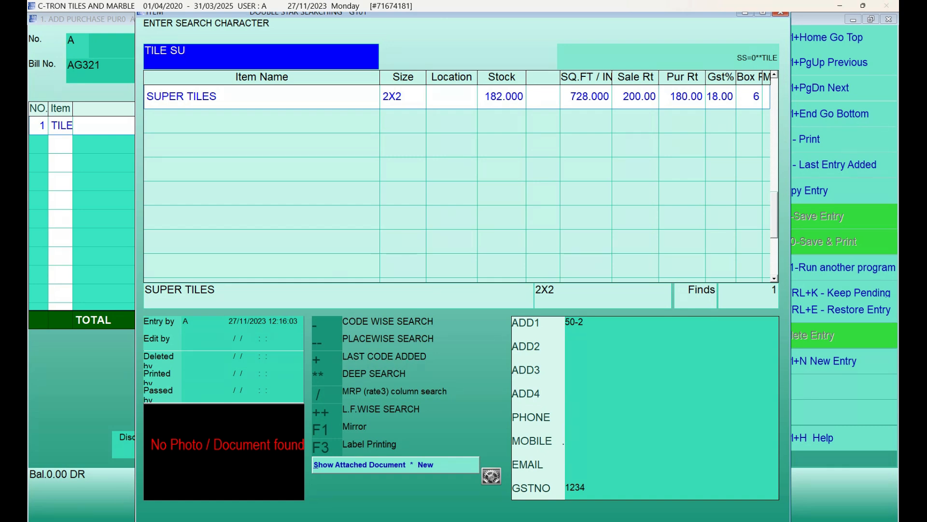
{"action": "key", "text": "Return"}
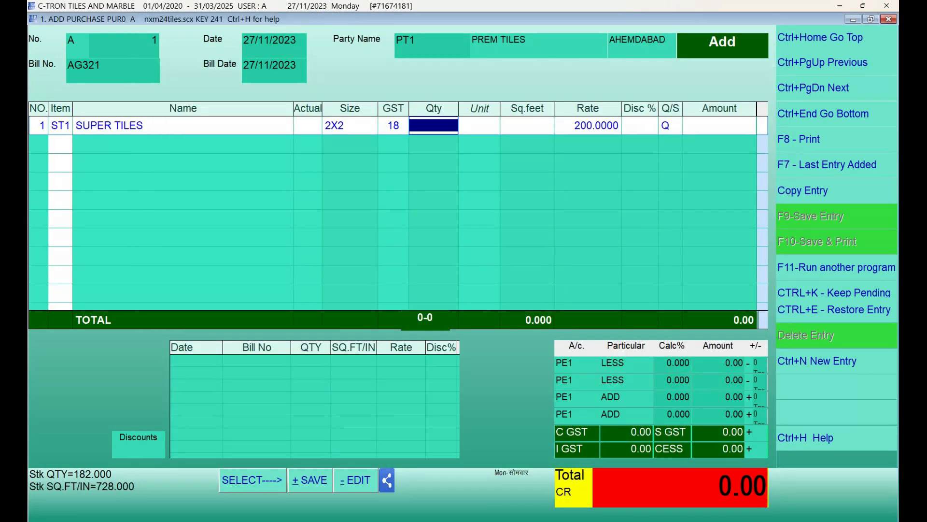
Enter quantity 100 and rate 150 for SUPER TILES, giving 2400 sq. feet and amount 15000.00
{"action": "type", "text": "100"}
{"action": "key", "text": "Return"}
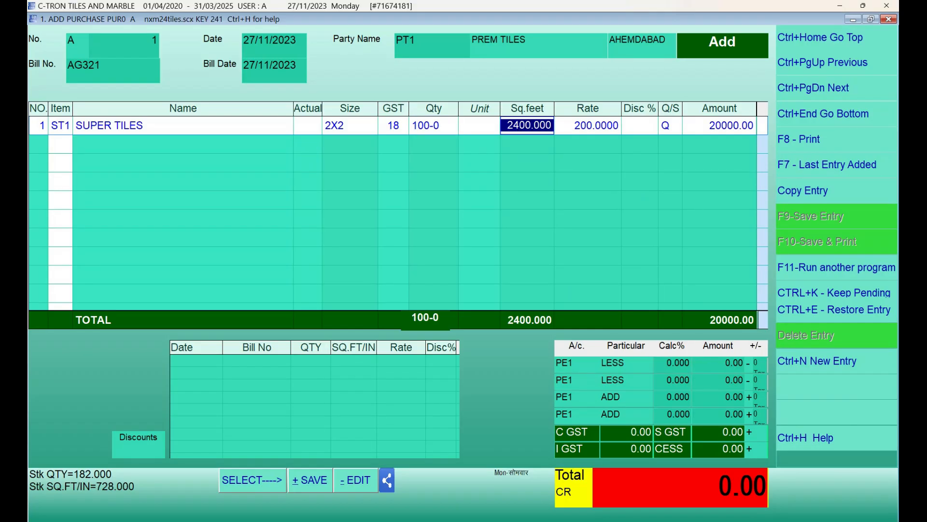
{"action": "key", "text": "Return"}
{"action": "type", "text": "1"}
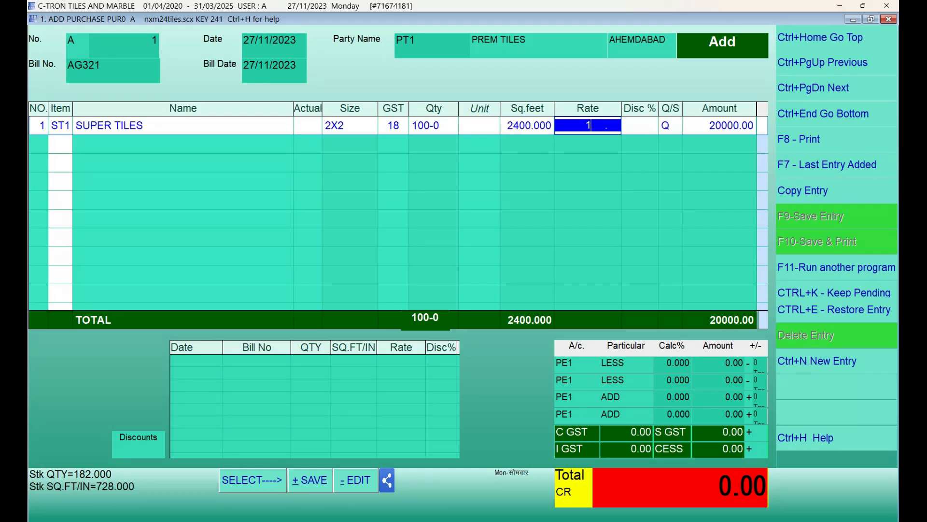
{"action": "type", "text": "50"}
{"action": "key", "text": "Return"}
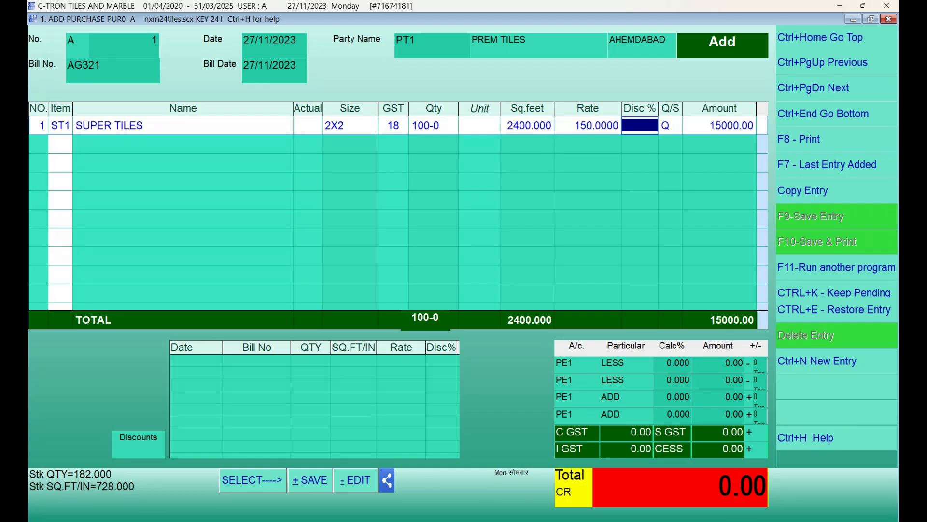
{"action": "key", "text": "Return"}
{"action": "key", "text": "Return"}
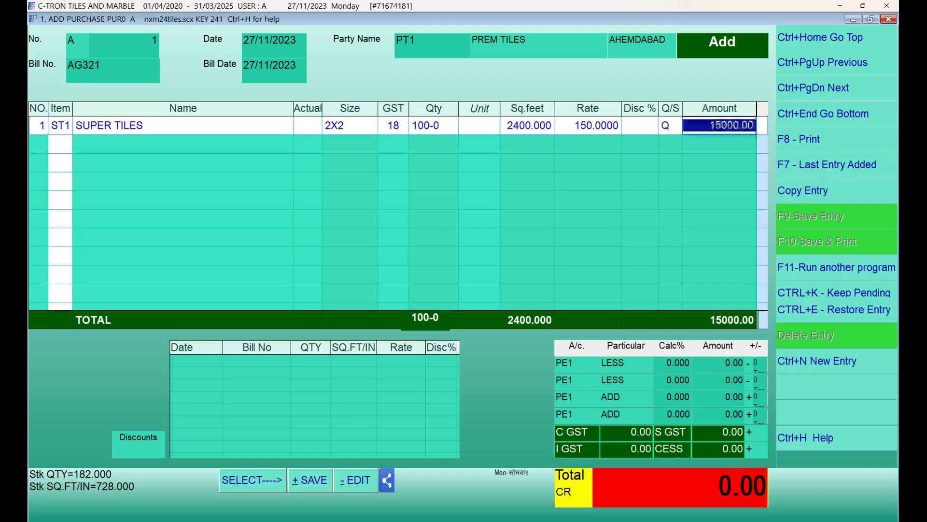
{"action": "key", "text": "Return"}
Add GRANITE as line two: 2000 sq. feet at rate 50, amount 100000.00
{"action": "type", "text": "GRANI"}
{"action": "key", "text": "Return"}
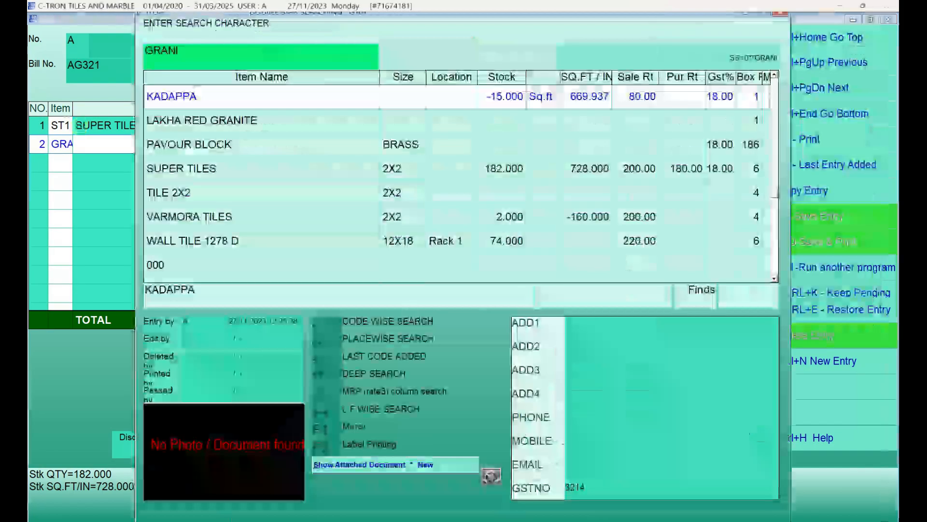
{"action": "key", "text": "Return"}
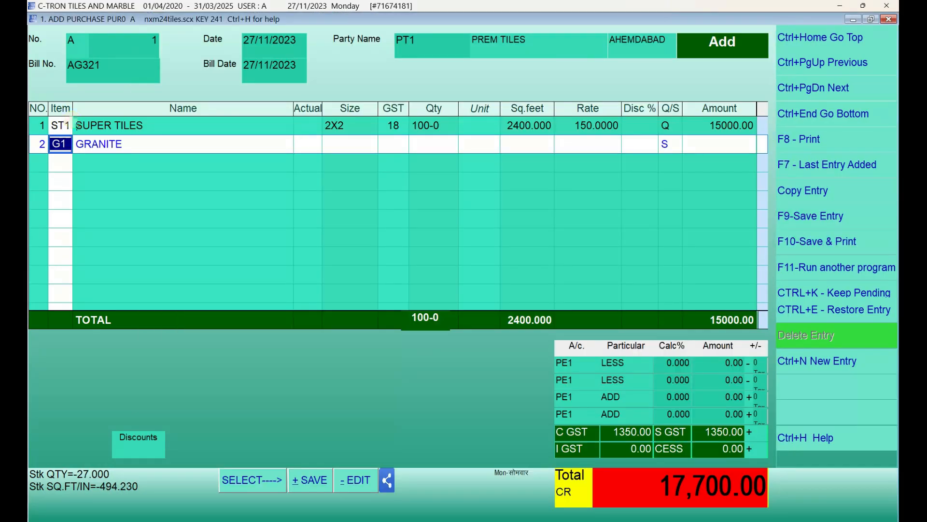
{"action": "key", "text": "Return"}
{"action": "key", "text": "Return"}
{"action": "key", "text": "Return"}
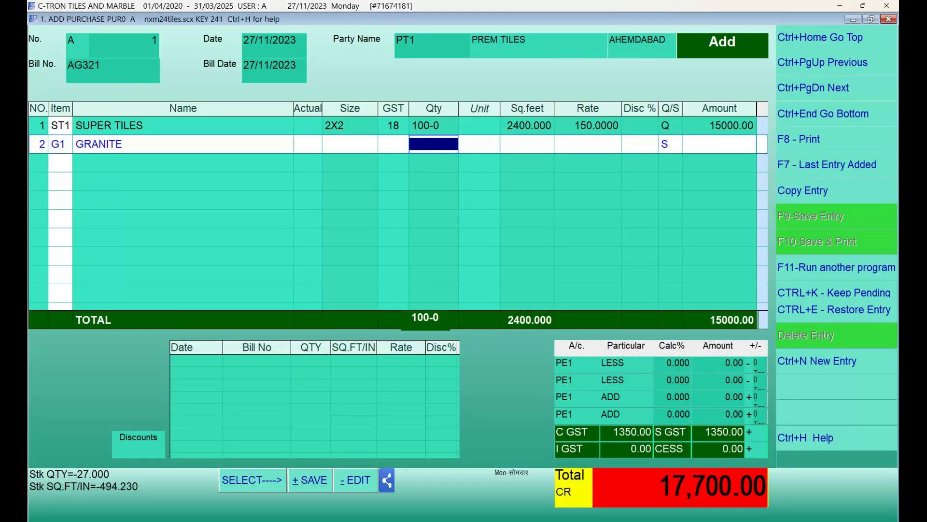
{"action": "key", "text": "Return"}
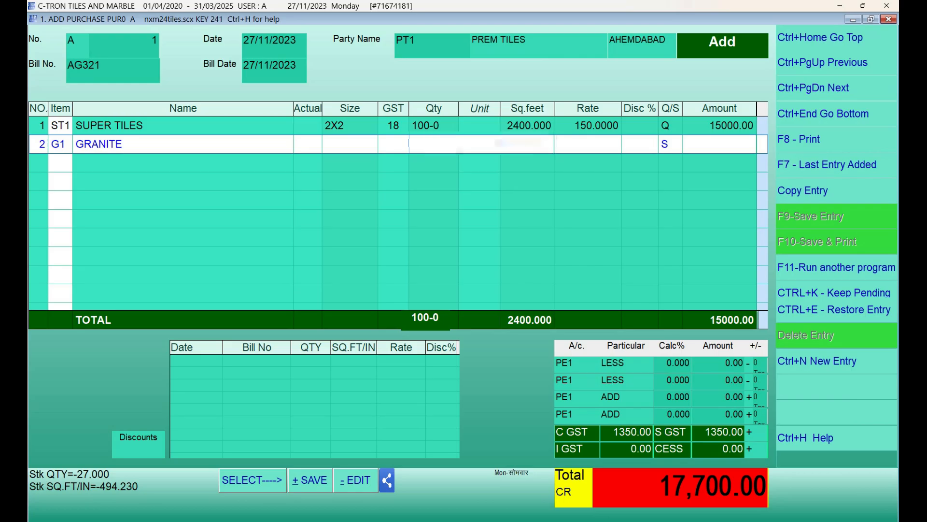
{"action": "type", "text": "2000 ."}
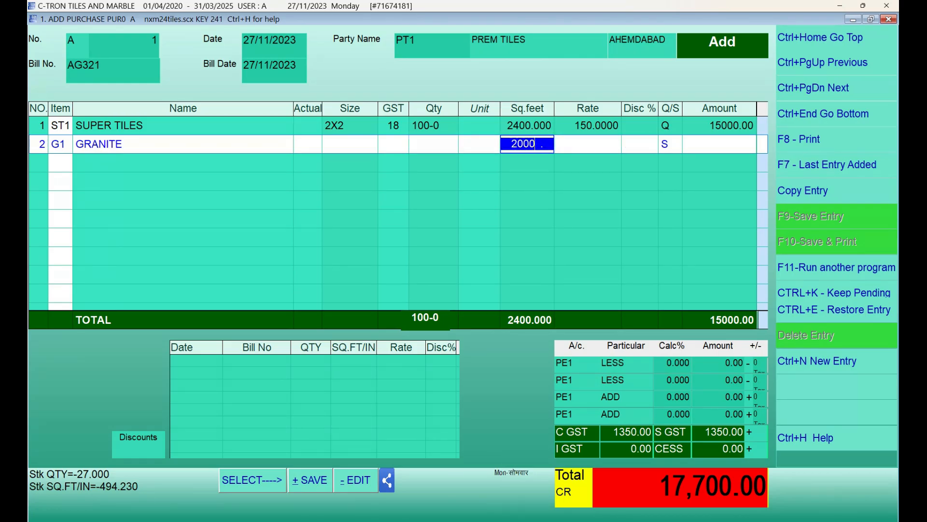
{"action": "key", "text": "Return"}
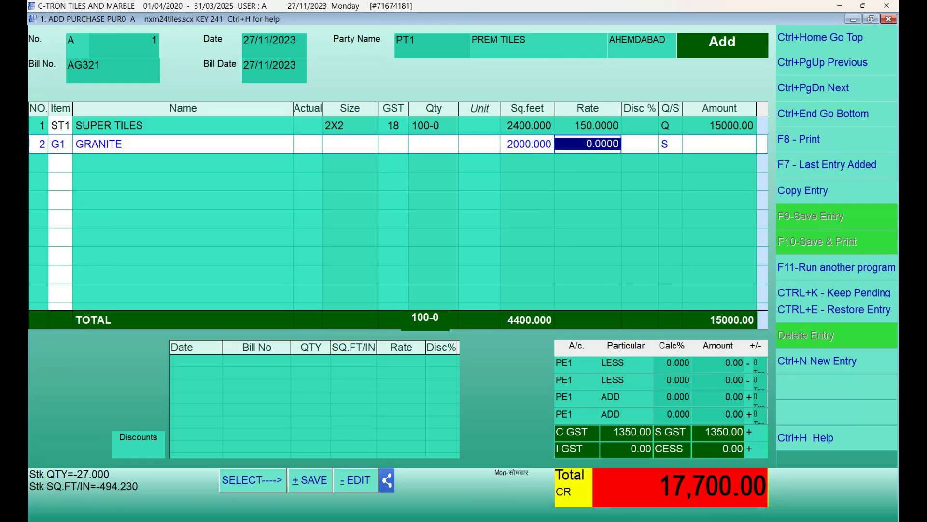
{"action": "type", "text": "50 ."}
{"action": "key", "text": "Return"}
{"action": "key", "text": "Return"}
{"action": "key", "text": "Return"}
{"action": "key", "text": "Return"}
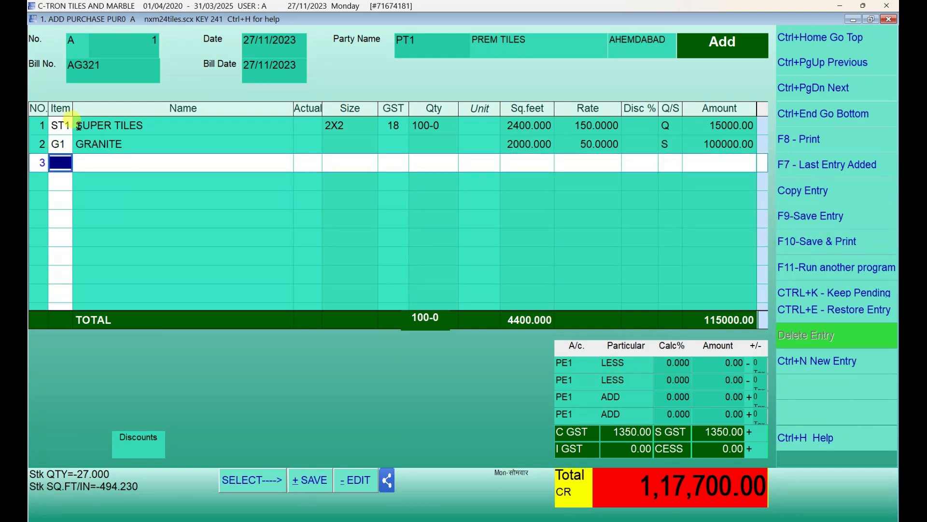
{"action": "key", "text": "Return"}
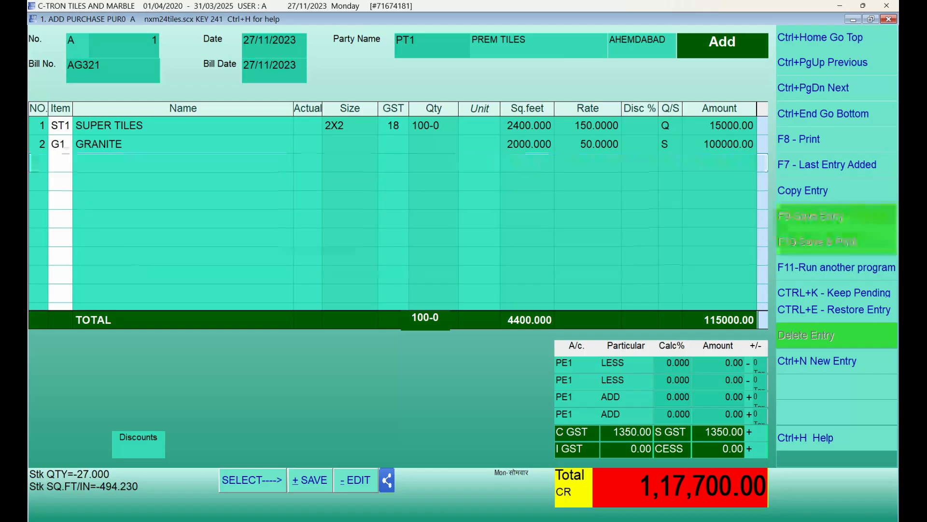
{"action": "key", "text": "Return"}
{"action": "key", "text": "Return"}
{"action": "key", "text": "Return"}
{"action": "key", "text": "Return"}
{"action": "key", "text": "Return"}
{"action": "key", "text": "Return"}
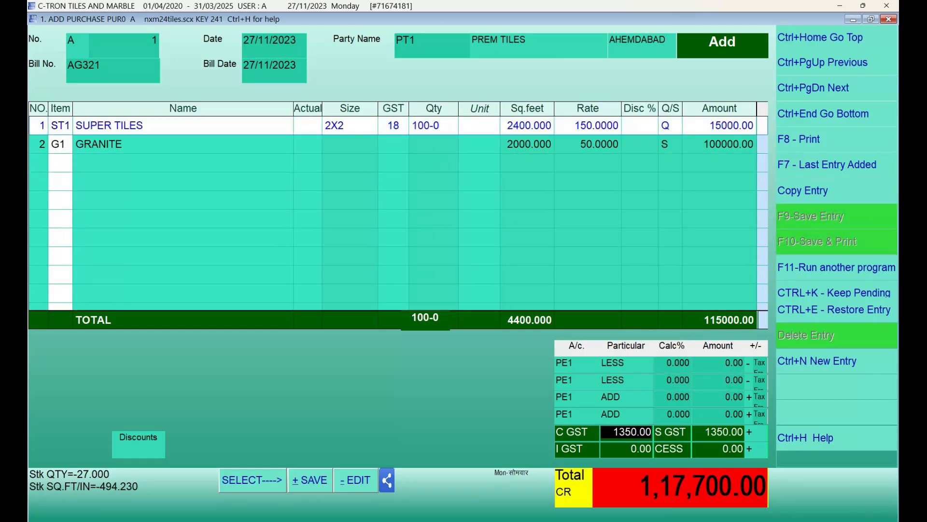
Review the 18% GST breakdown (CGST and SGST 1350.00 each) and save the purchase
{"action": "key", "text": "Return"}
{"action": "key", "text": "Return"}
{"action": "key", "text": "Return"}
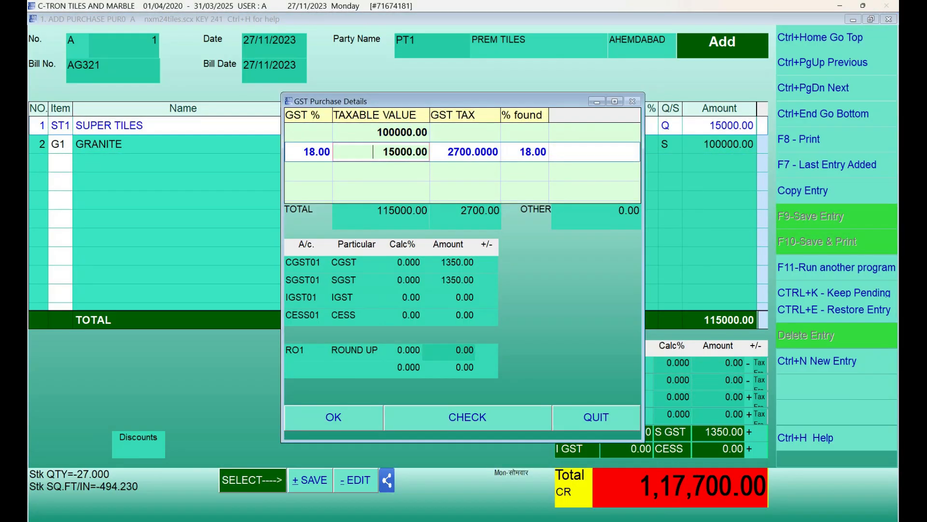
{"action": "key", "text": "Return"}
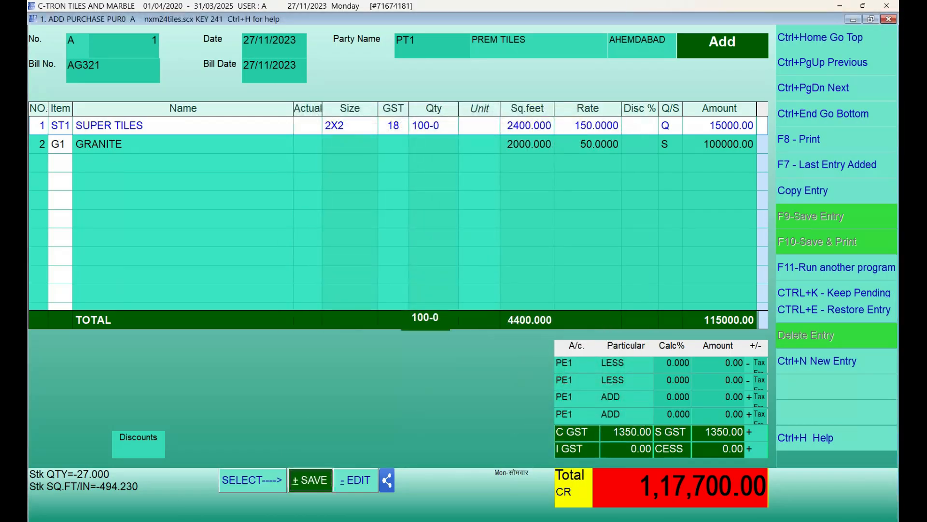
{"action": "key", "text": "Return"}
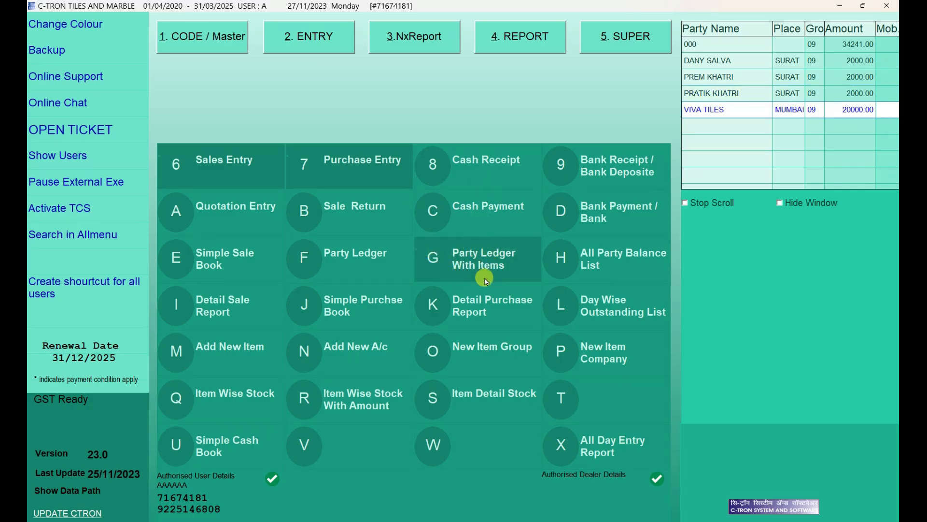
Preview the Party Ledger With Items for the Surat customer's account, 01/04/2020 to 27/11/2023
{"action": "left_click", "coordinate": [485, 277]}
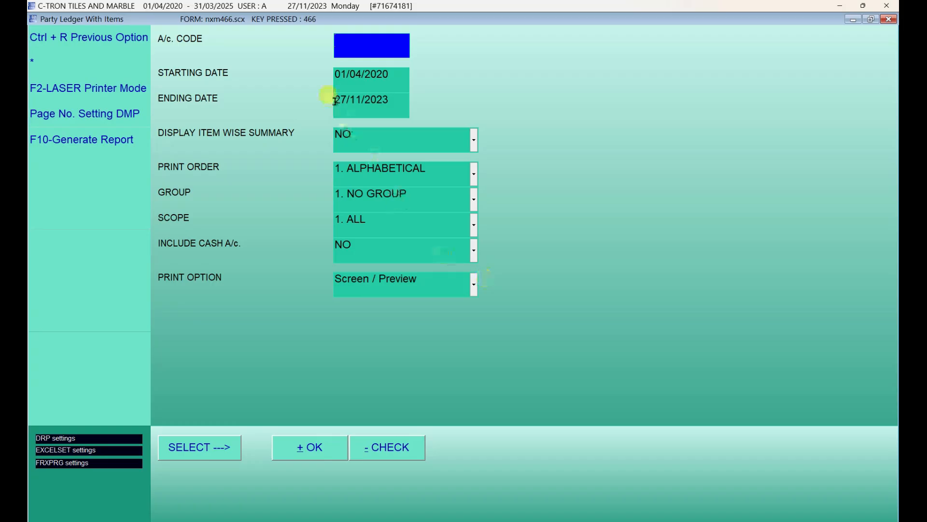
{"action": "type", "text": "PREM KH"}
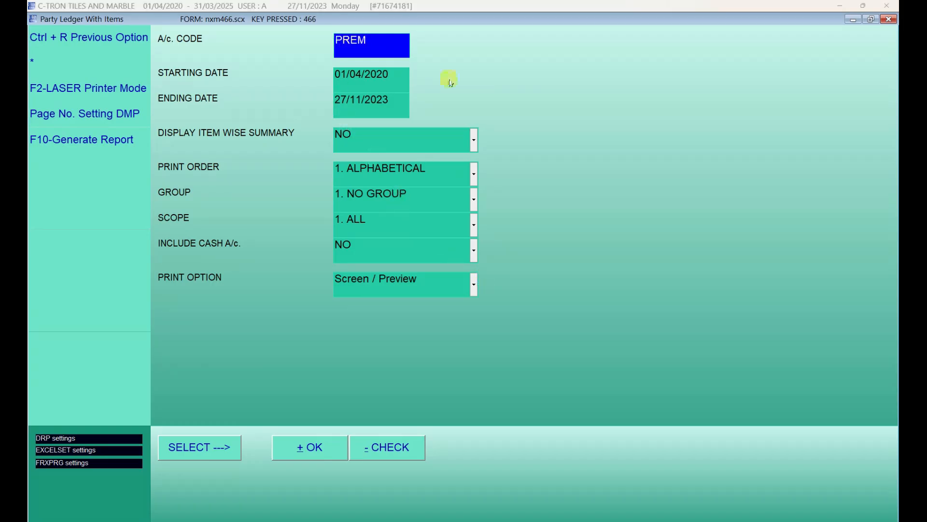
{"action": "key", "text": "Return"}
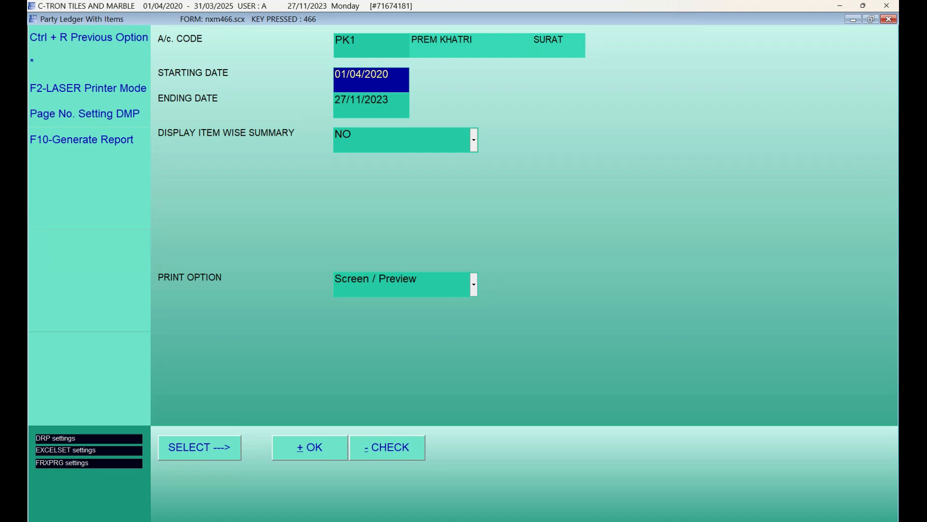
{"action": "key", "text": "Return"}
{"action": "key", "text": "Return"}
{"action": "key", "text": "Return"}
{"action": "key", "text": "Return"}
{"action": "key", "text": "Return"}
{"action": "key", "text": "Return"}
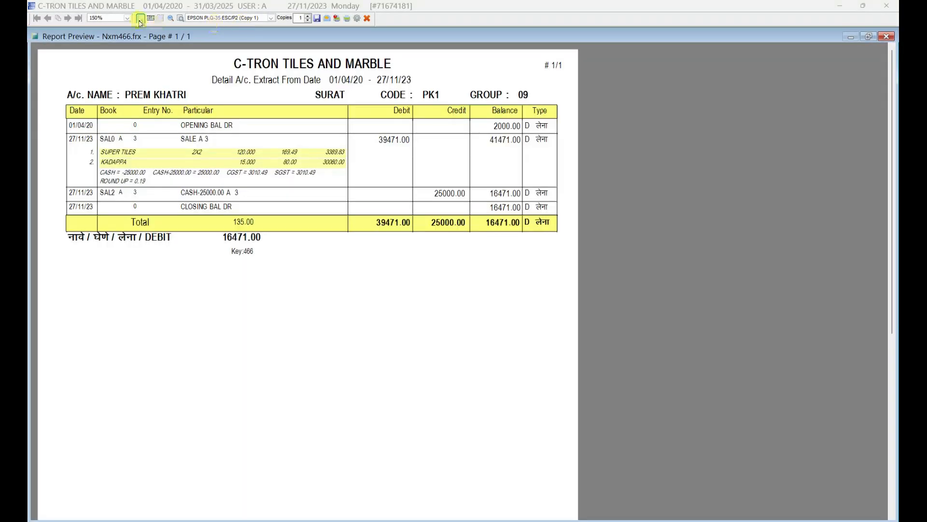
Fit the ledger preview to page width, then close it back to the main menu
{"action": "left_click", "coordinate": [128, 18]}
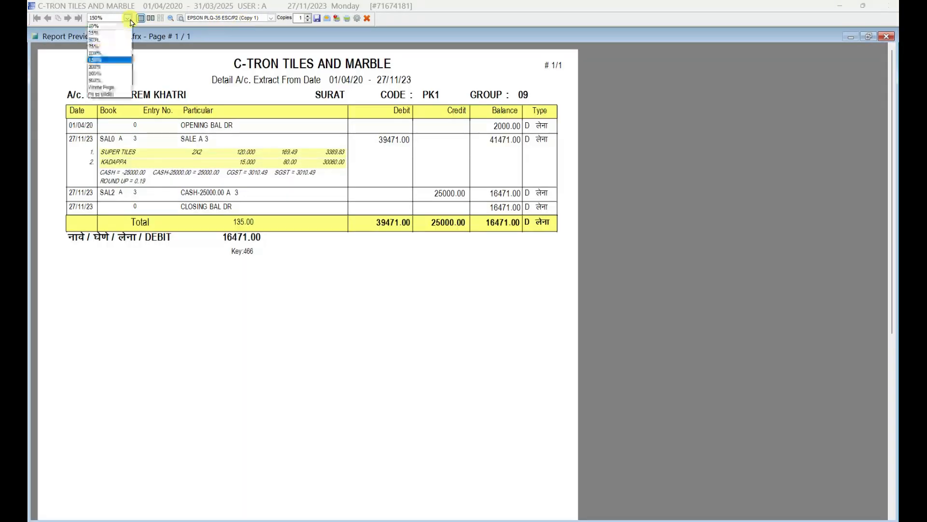
{"action": "left_click", "coordinate": [120, 94]}
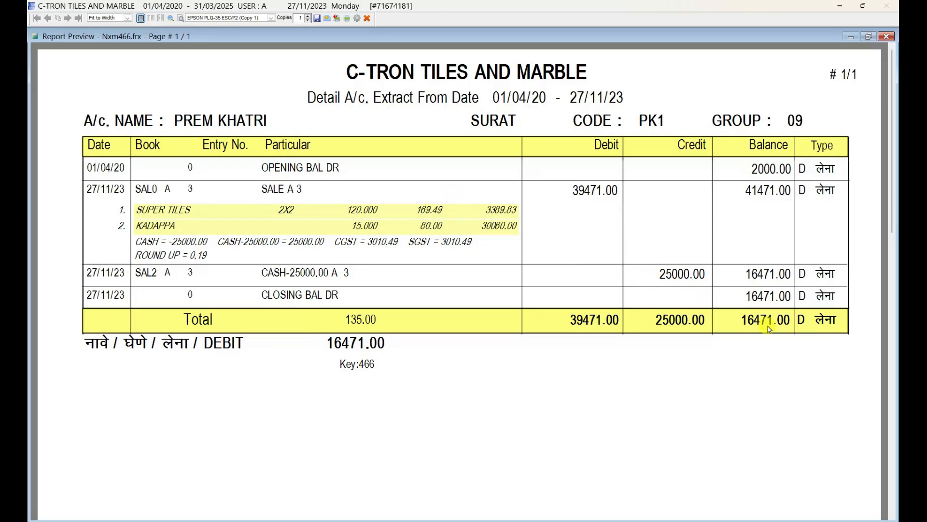
{"action": "key", "text": "Escape"}
{"action": "key", "text": "Escape"}
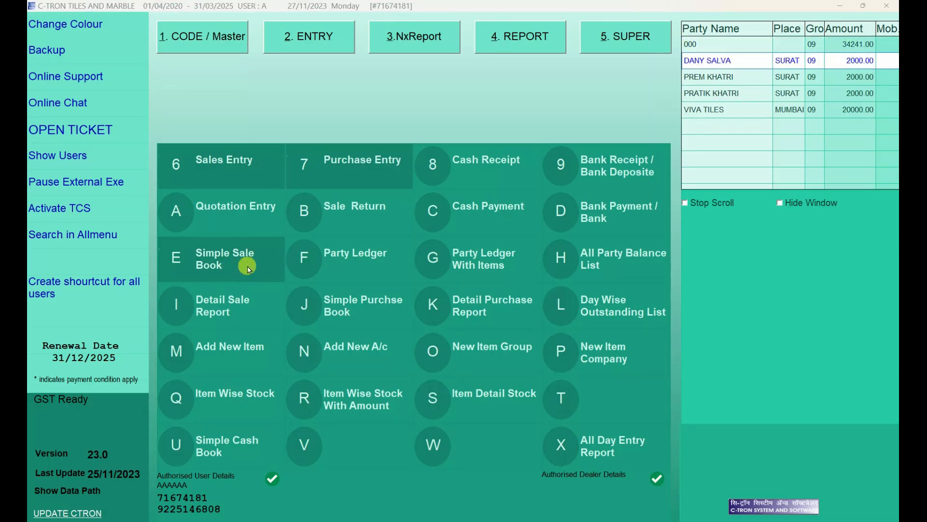
Run the Simple Sale Book report for the single day 27/11/2023
{"action": "left_click", "coordinate": [246, 265]}
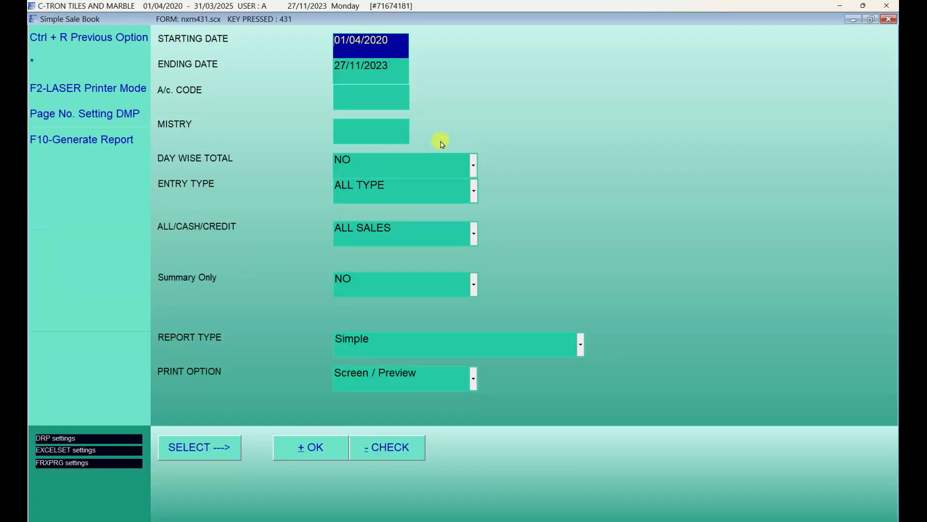
{"action": "type", "text": "2"}
{"action": "key", "text": "Return"}
{"action": "key", "text": "Up"}
{"action": "type", "text": "112022"}
{"action": "type", "text": "3"}
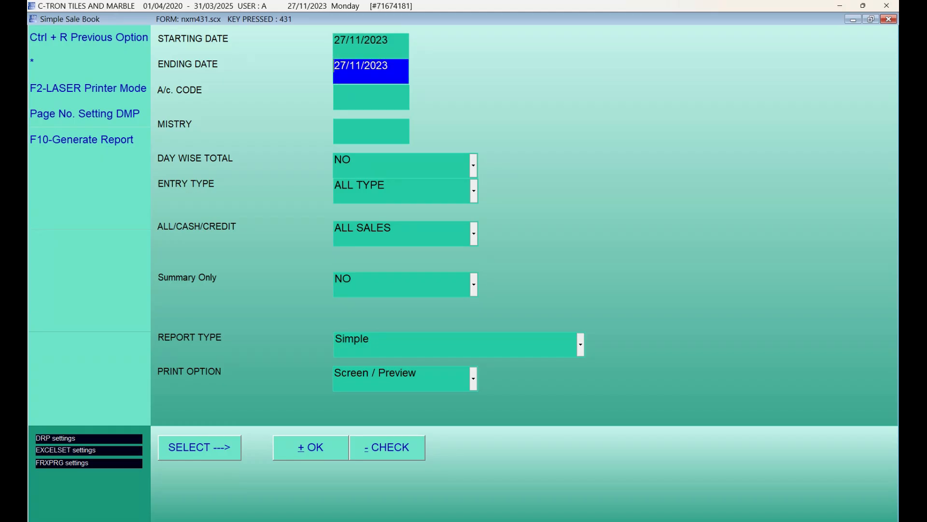
{"action": "key", "text": "Return"}
{"action": "key", "text": "Return"}
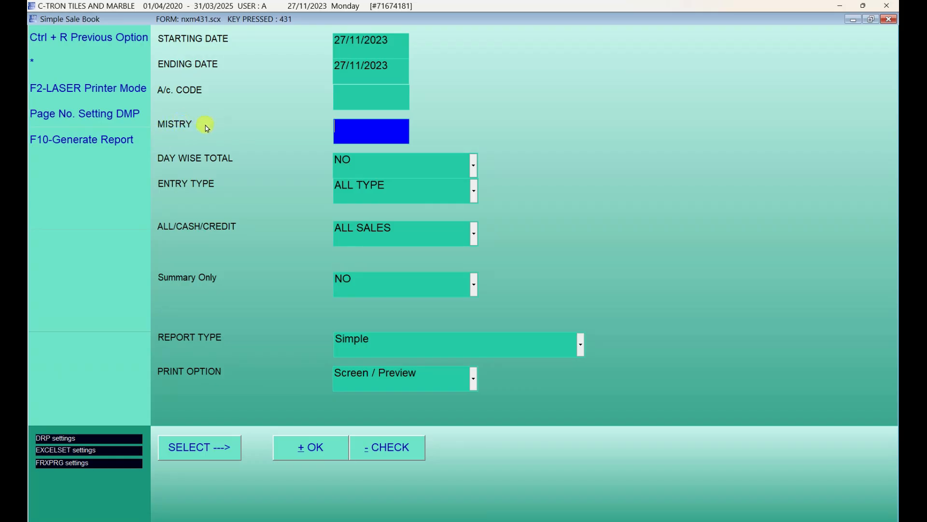
{"action": "key", "text": "Return"}
{"action": "key", "text": "Return"}
{"action": "key", "text": "Return"}
{"action": "key", "text": "Return"}
{"action": "key", "text": "Return"}
{"action": "key", "text": "Return"}
{"action": "key", "text": "Return"}
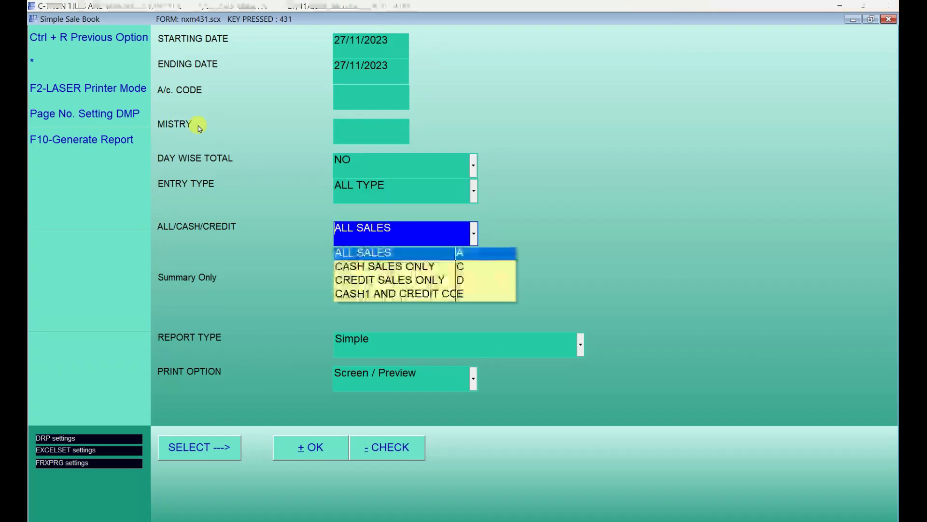
{"action": "key", "text": "Return"}
{"action": "key", "text": "Return"}
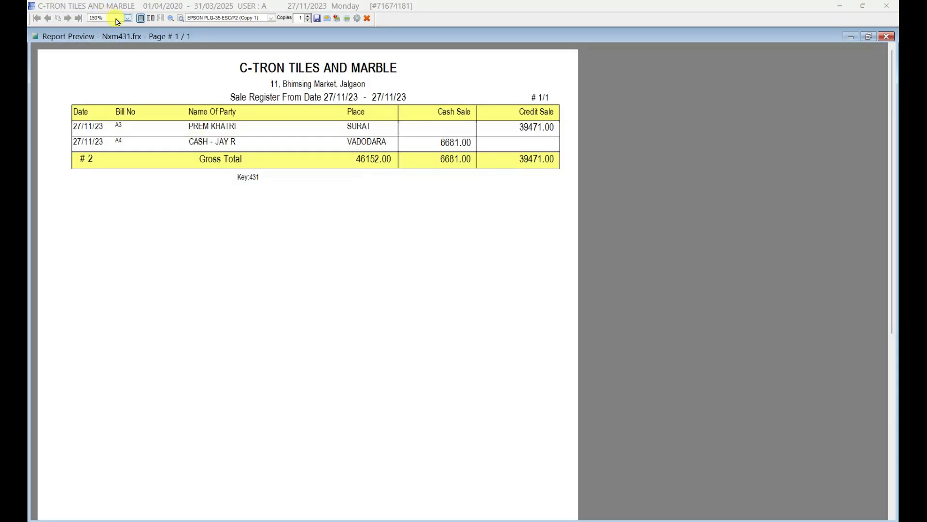
Fit the sale register (total 46152.00) to page width, then close it to the main menu
{"action": "left_click", "coordinate": [128, 18]}
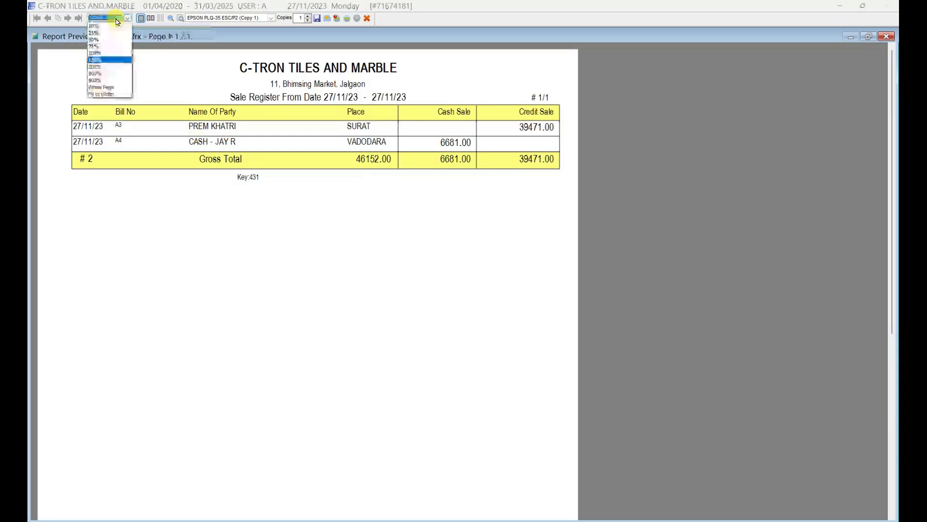
{"action": "left_click", "coordinate": [112, 92]}
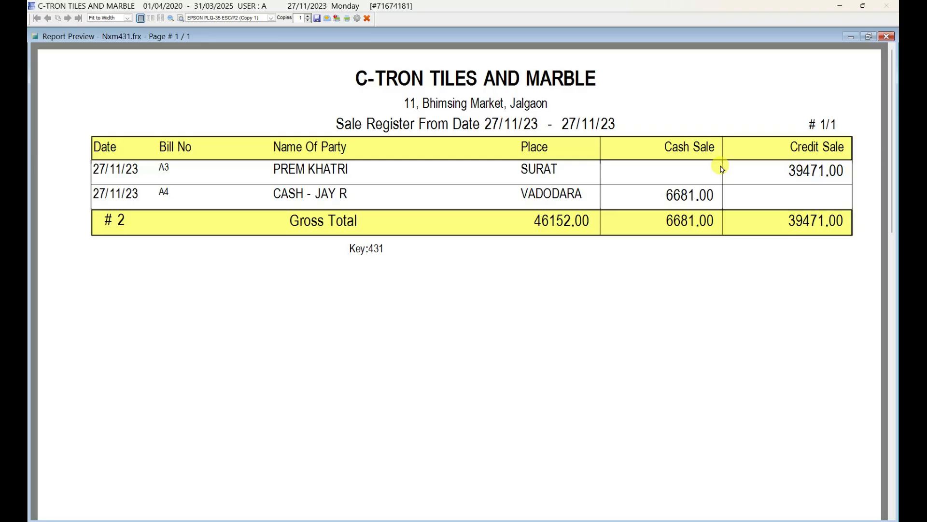
{"action": "key", "text": "Escape"}
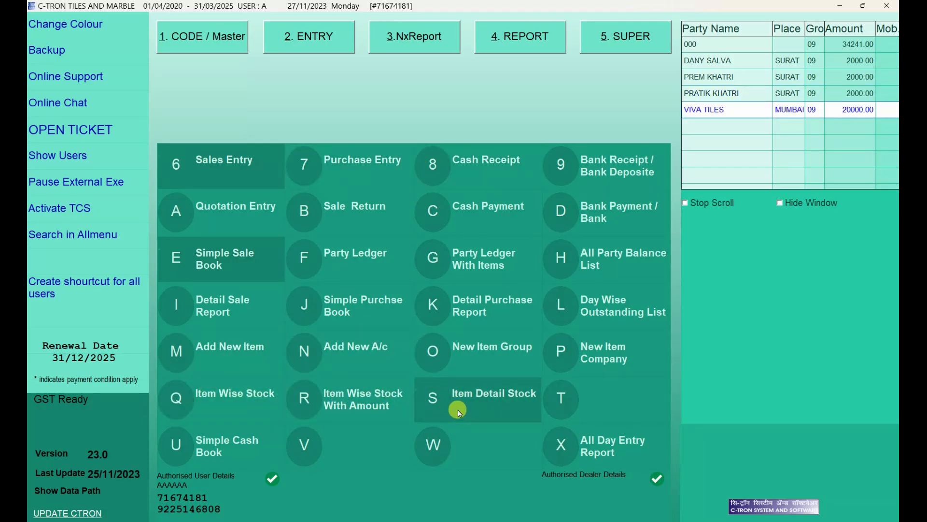
Generate the Item Wise Stock report for ST1 SUPER TILES 2X2 from 01/04/2020 to 27/11/2023
{"action": "left_click", "coordinate": [235, 413]}
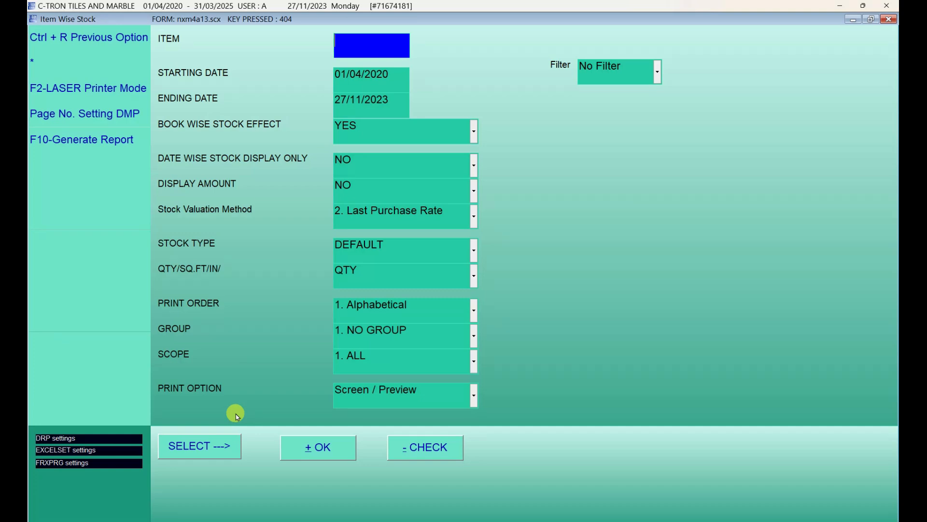
{"action": "type", "text": "TILE"}
{"action": "key", "text": "Return"}
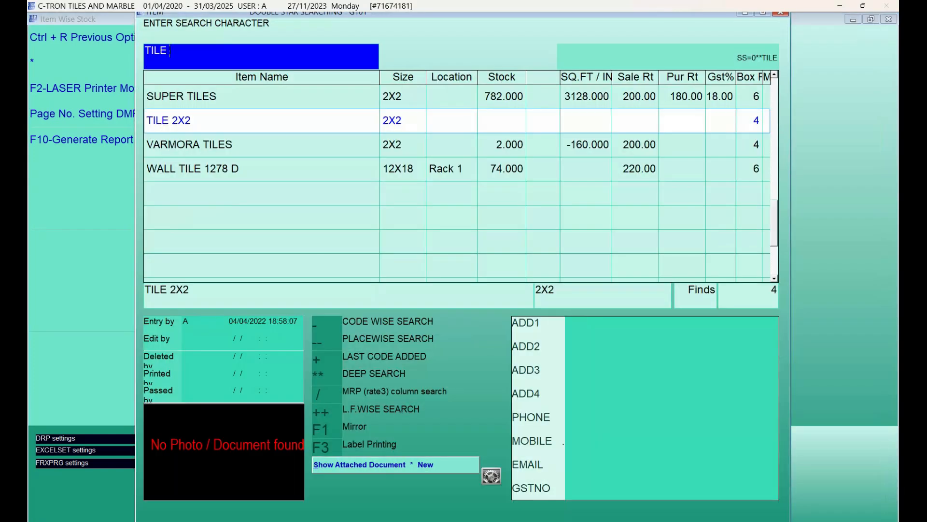
{"action": "key", "text": "Down"}
{"action": "key", "text": "Up"}
{"action": "key", "text": "Up"}
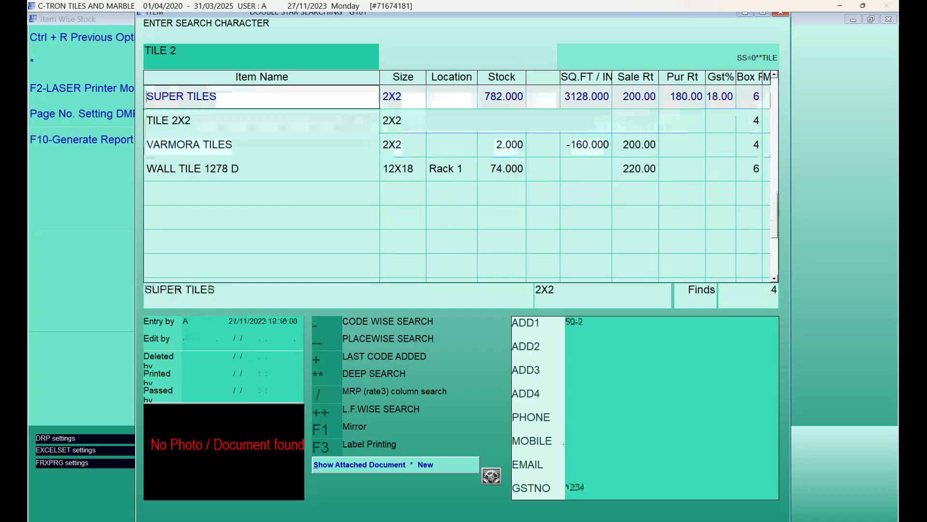
{"action": "key", "text": "Return"}
{"action": "key", "text": "Return"}
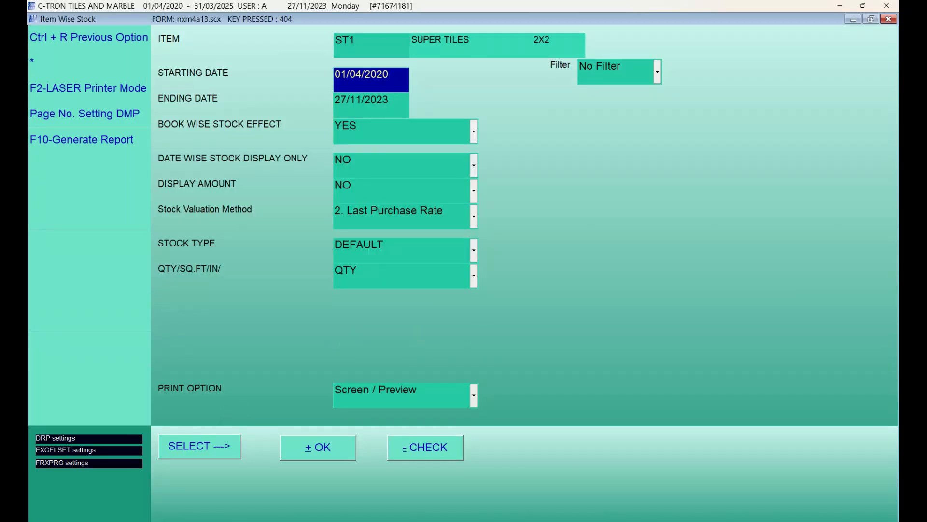
{"action": "key", "text": "Return"}
{"action": "key", "text": "Return"}
{"action": "key", "text": "Return"}
{"action": "key", "text": "Return"}
{"action": "key", "text": "Return"}
{"action": "key", "text": "Return"}
{"action": "key", "text": "Return"}
{"action": "key", "text": "Return"}
{"action": "key", "text": "Return"}
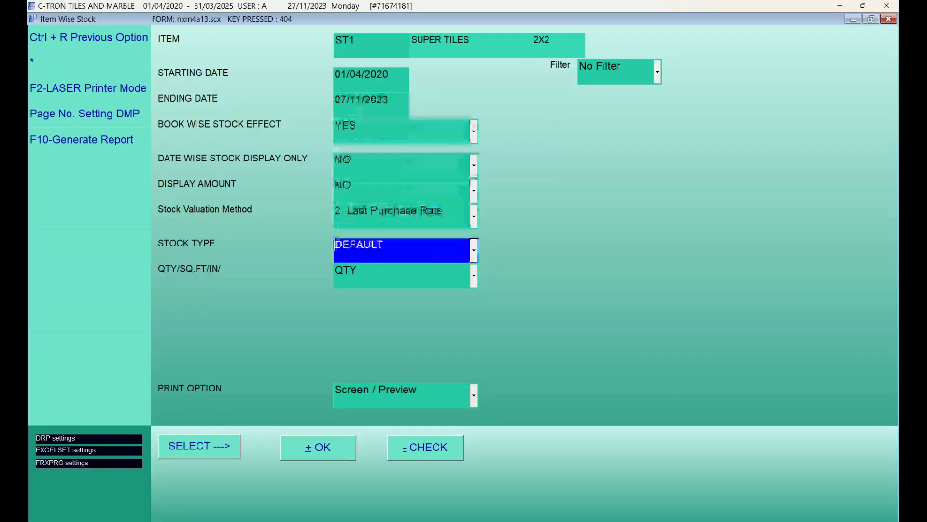
{"action": "key", "text": "Return"}
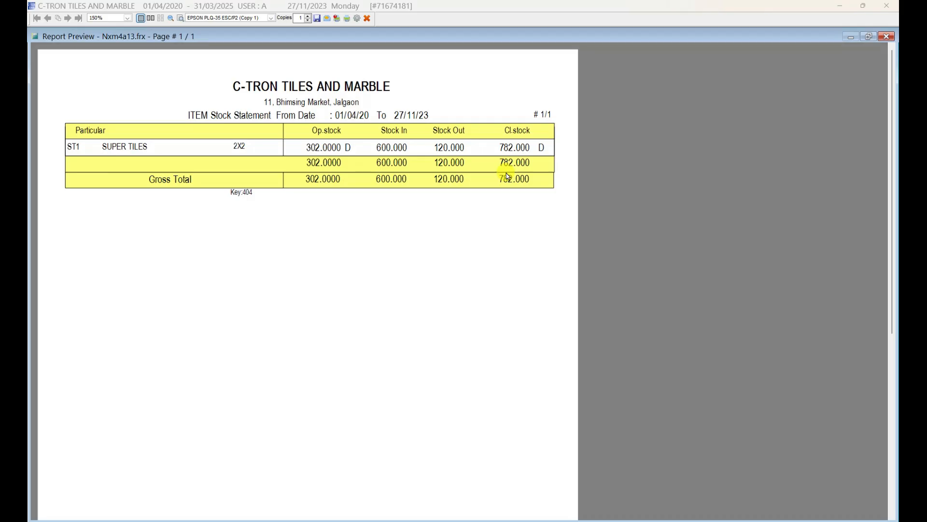
Close the stock preview and change the stock type to BOX.PCS WISE
{"action": "key", "text": "Escape"}
{"action": "key", "text": "Return"}
{"action": "key", "text": "Return"}
{"action": "key", "text": "Return"}
{"action": "key", "text": "Return"}
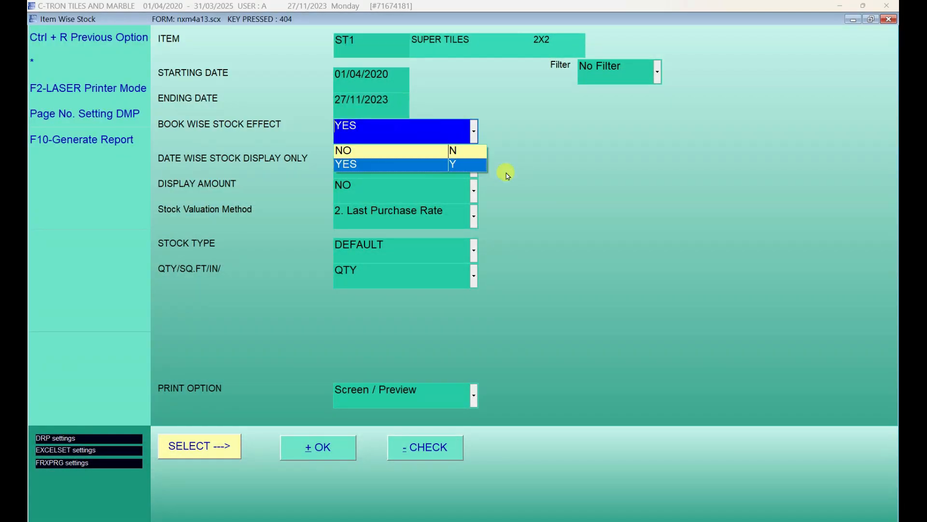
{"action": "key", "text": "Return"}
{"action": "key", "text": "Return"}
{"action": "key", "text": "Return"}
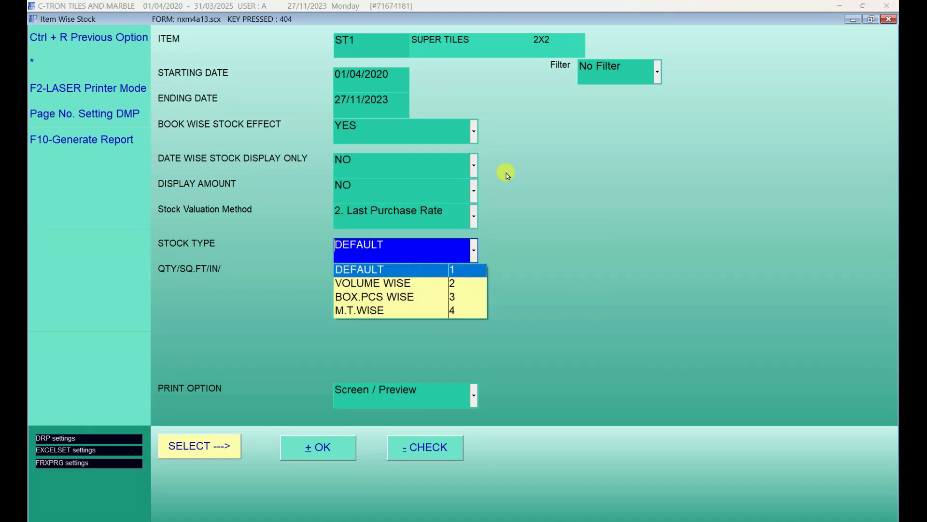
{"action": "key", "text": "Return"}
{"action": "key", "text": "Return"}
{"action": "key", "text": "shift+Tab"}
{"action": "key", "text": "shift+Tab"}
{"action": "key", "text": "Down"}
{"action": "key", "text": "Down"}
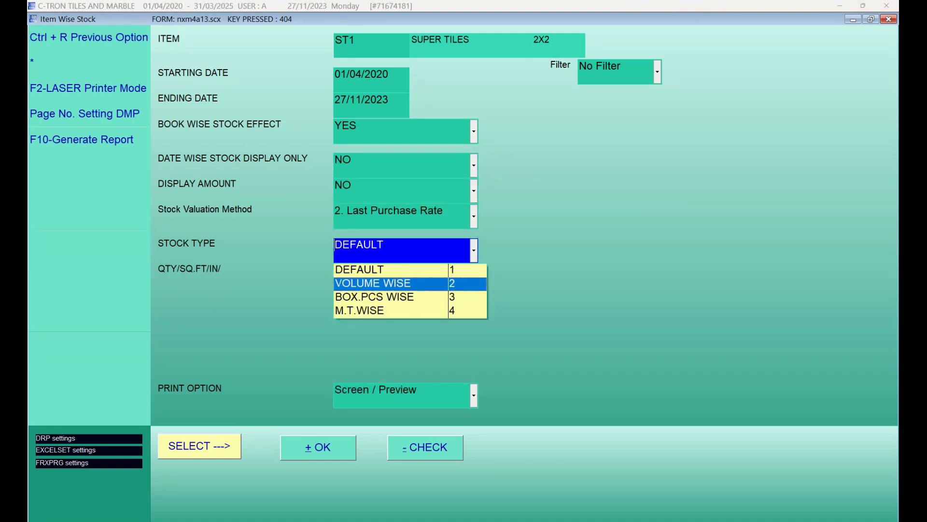
{"action": "key", "text": "Return"}
{"action": "key", "text": "Return"}
{"action": "key", "text": "Return"}
{"action": "key", "text": "Return"}
{"action": "key", "text": "Return"}
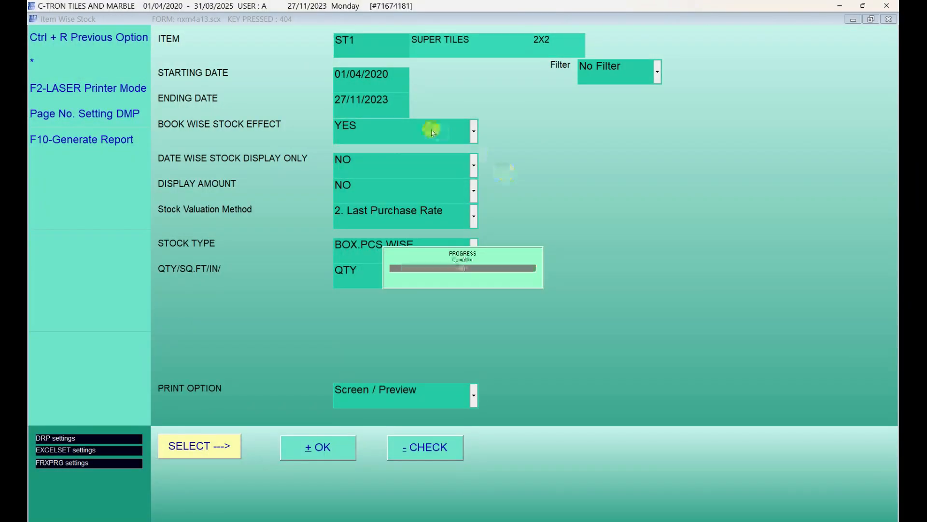